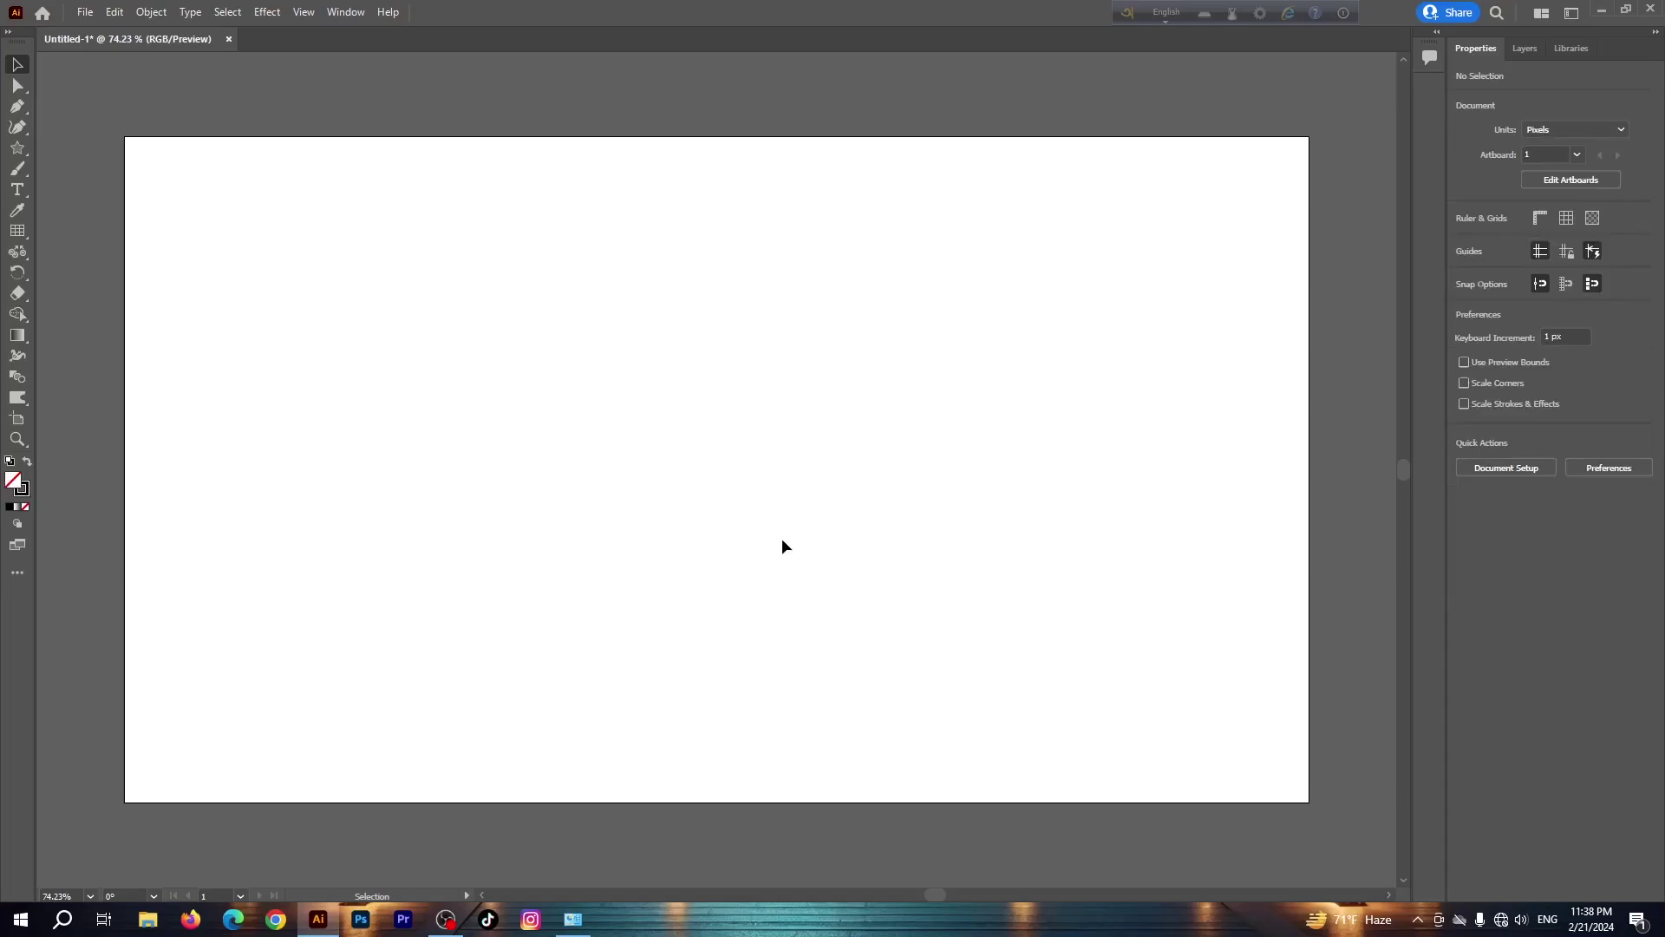
Paint a wavy black brush stroke across the upper artboard with the Paintbrush
left_click(17, 168)
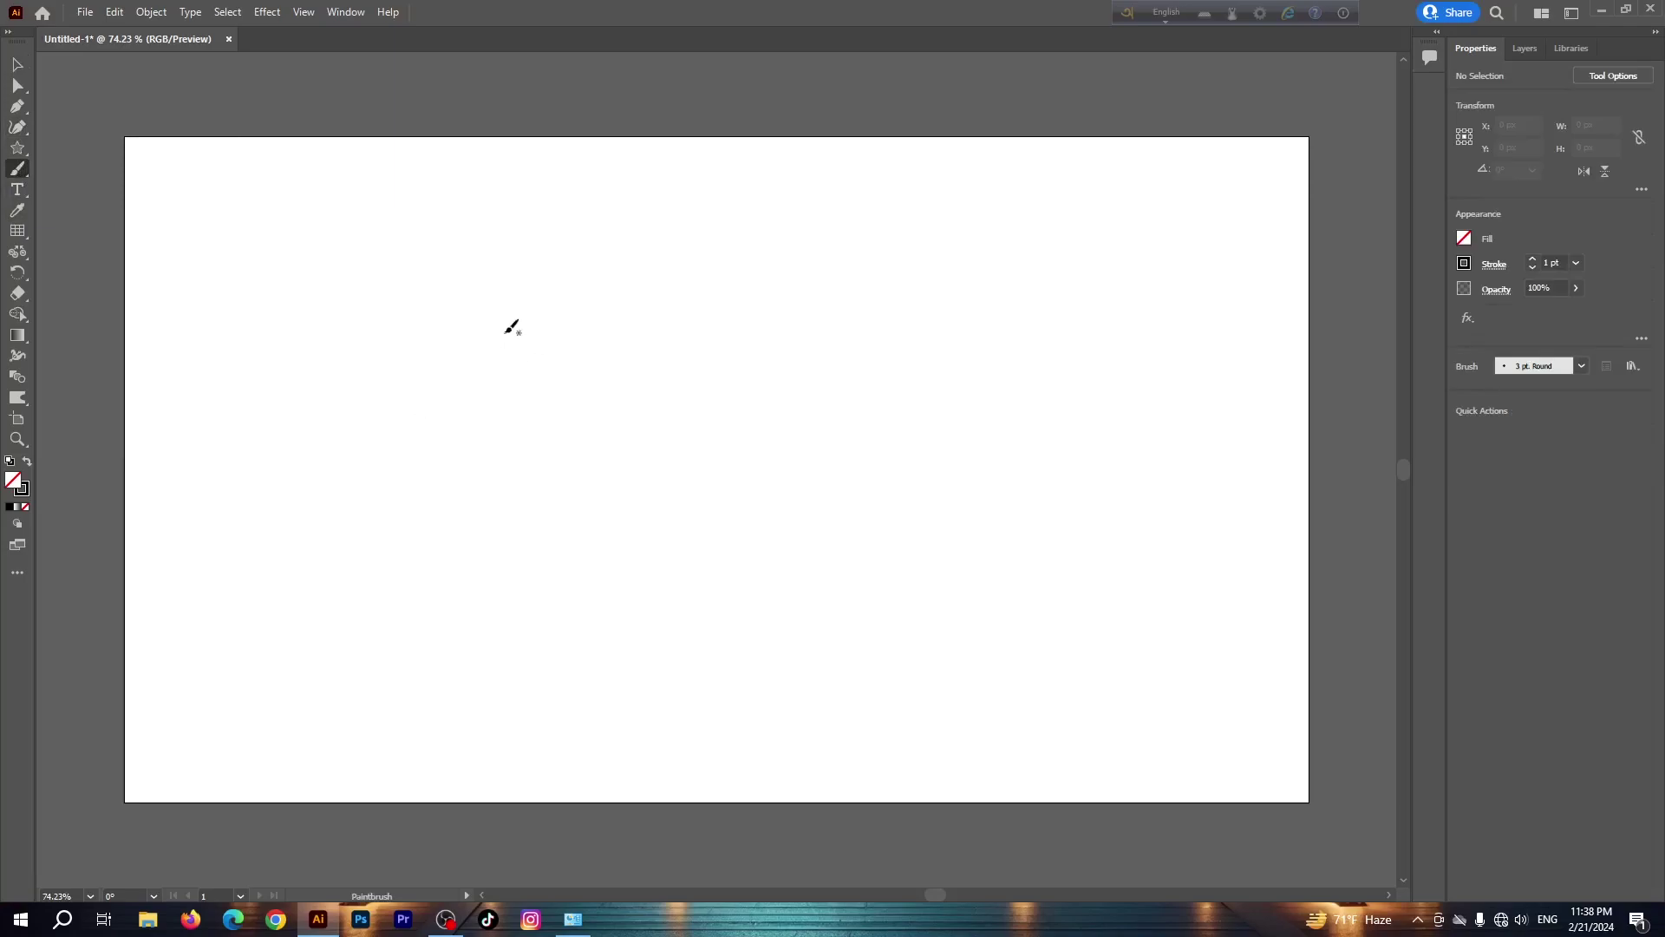
left_click_drag(504, 332, 847, 307)
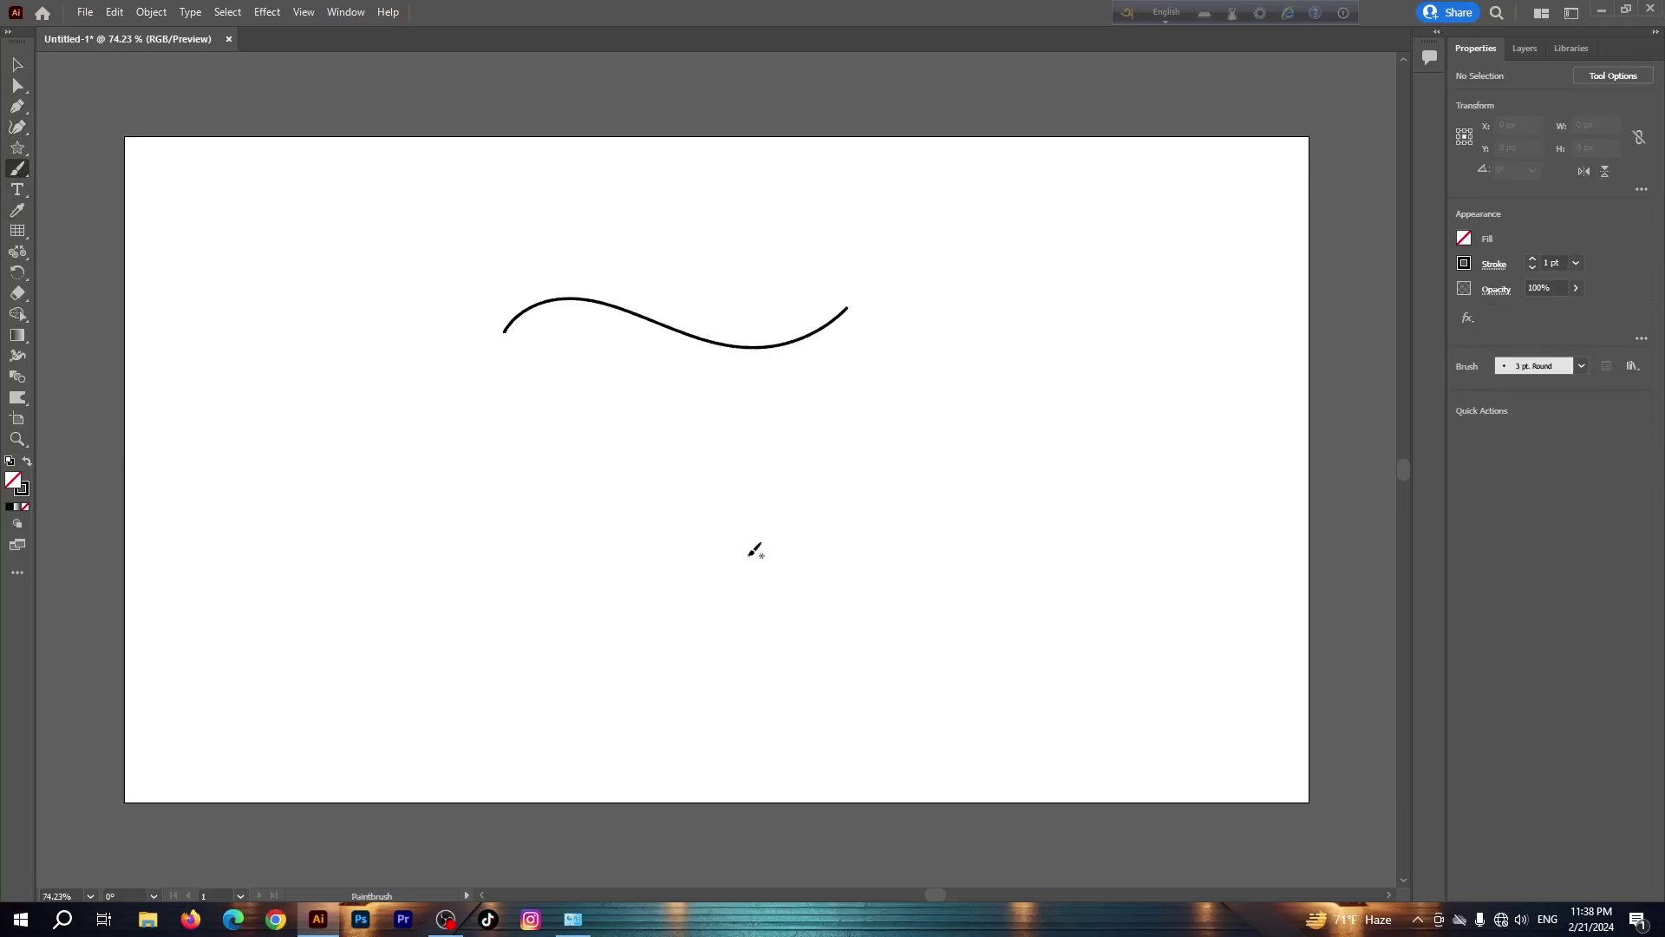
left_click(17, 66)
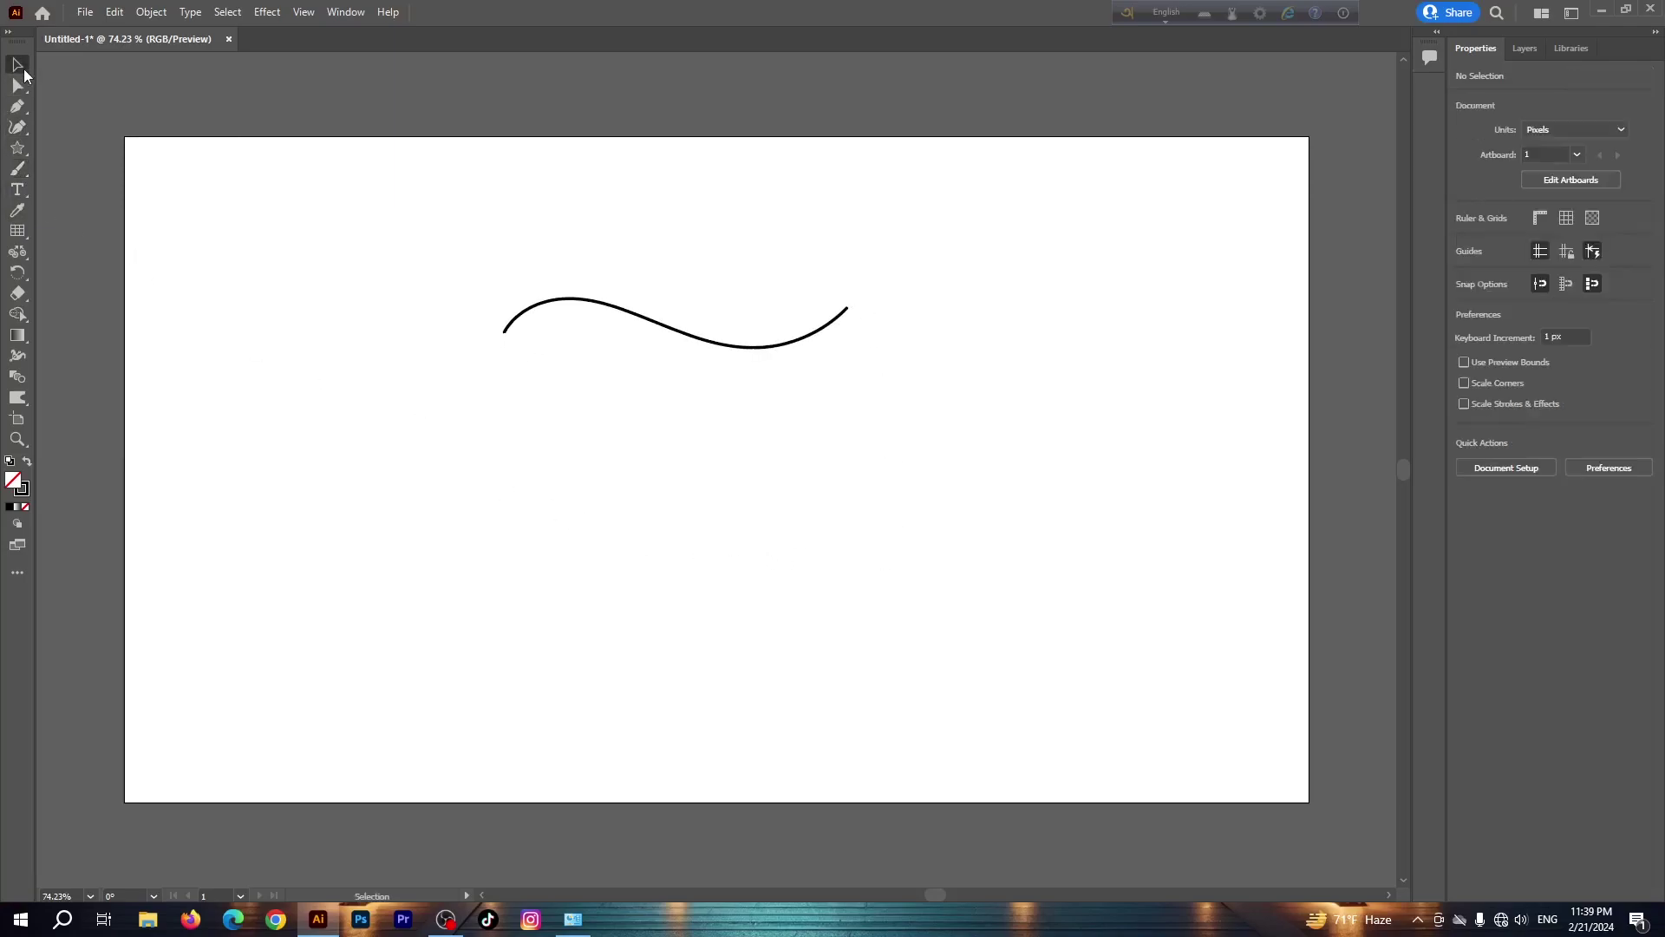
Draw a large star and a smaller star below the curve's two ends
left_click(28, 148)
left_click_drag(504, 389, 515, 403)
left_click_drag(764, 389, 766, 400)
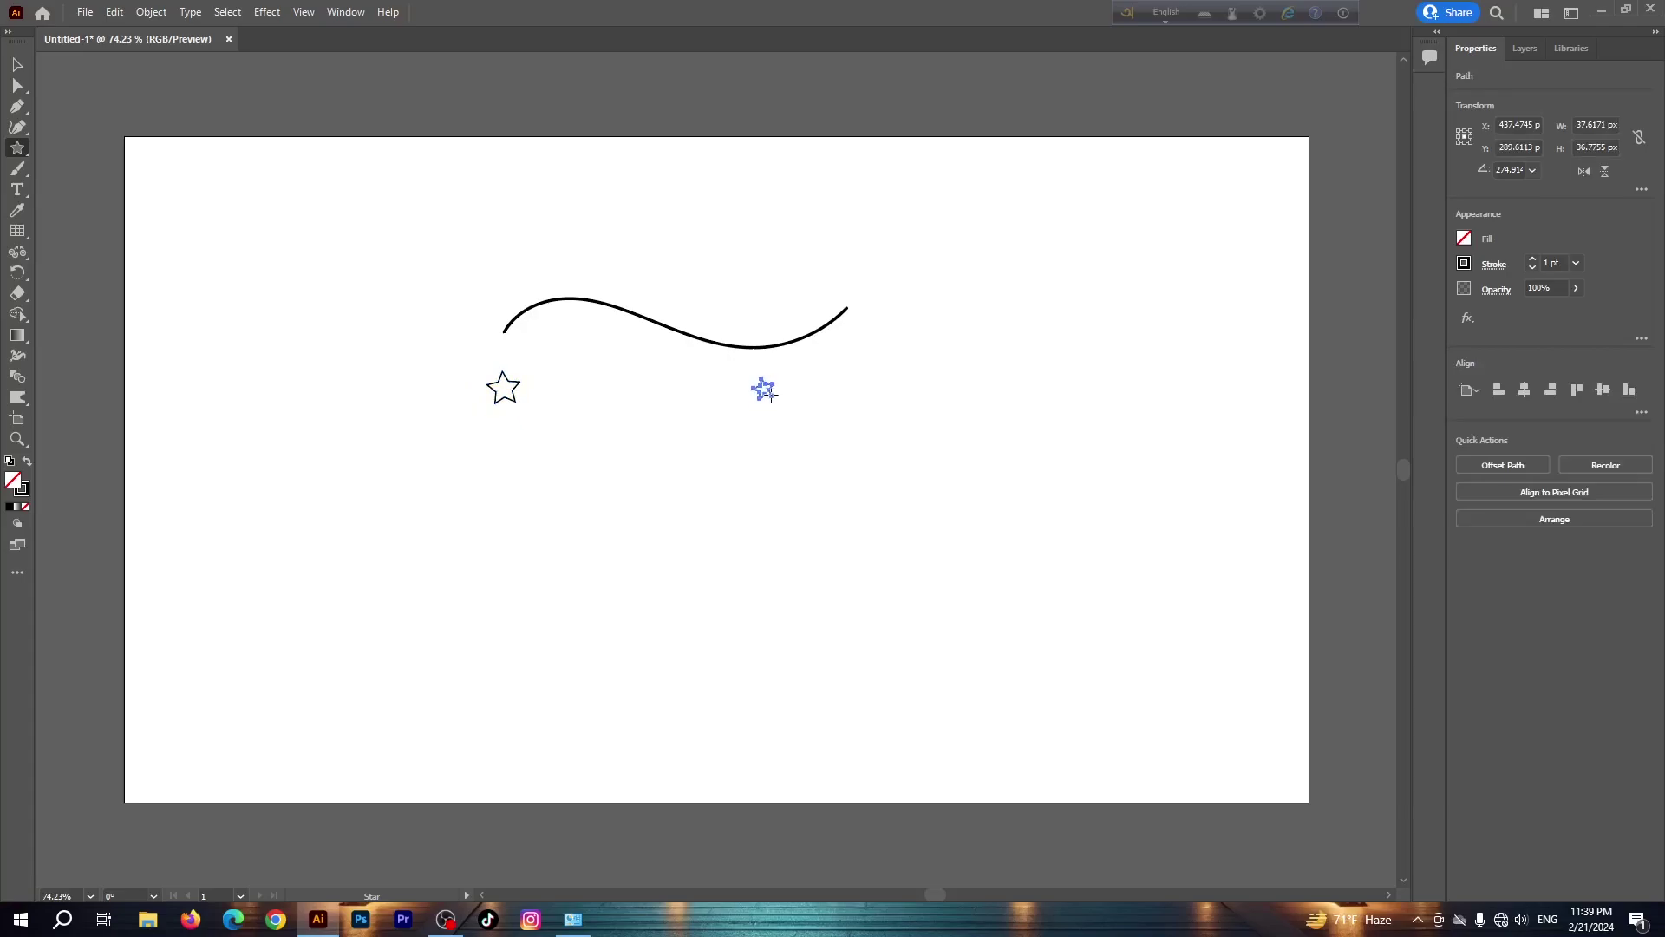
Select both stars and align them on their vertical centres
left_click(18, 64)
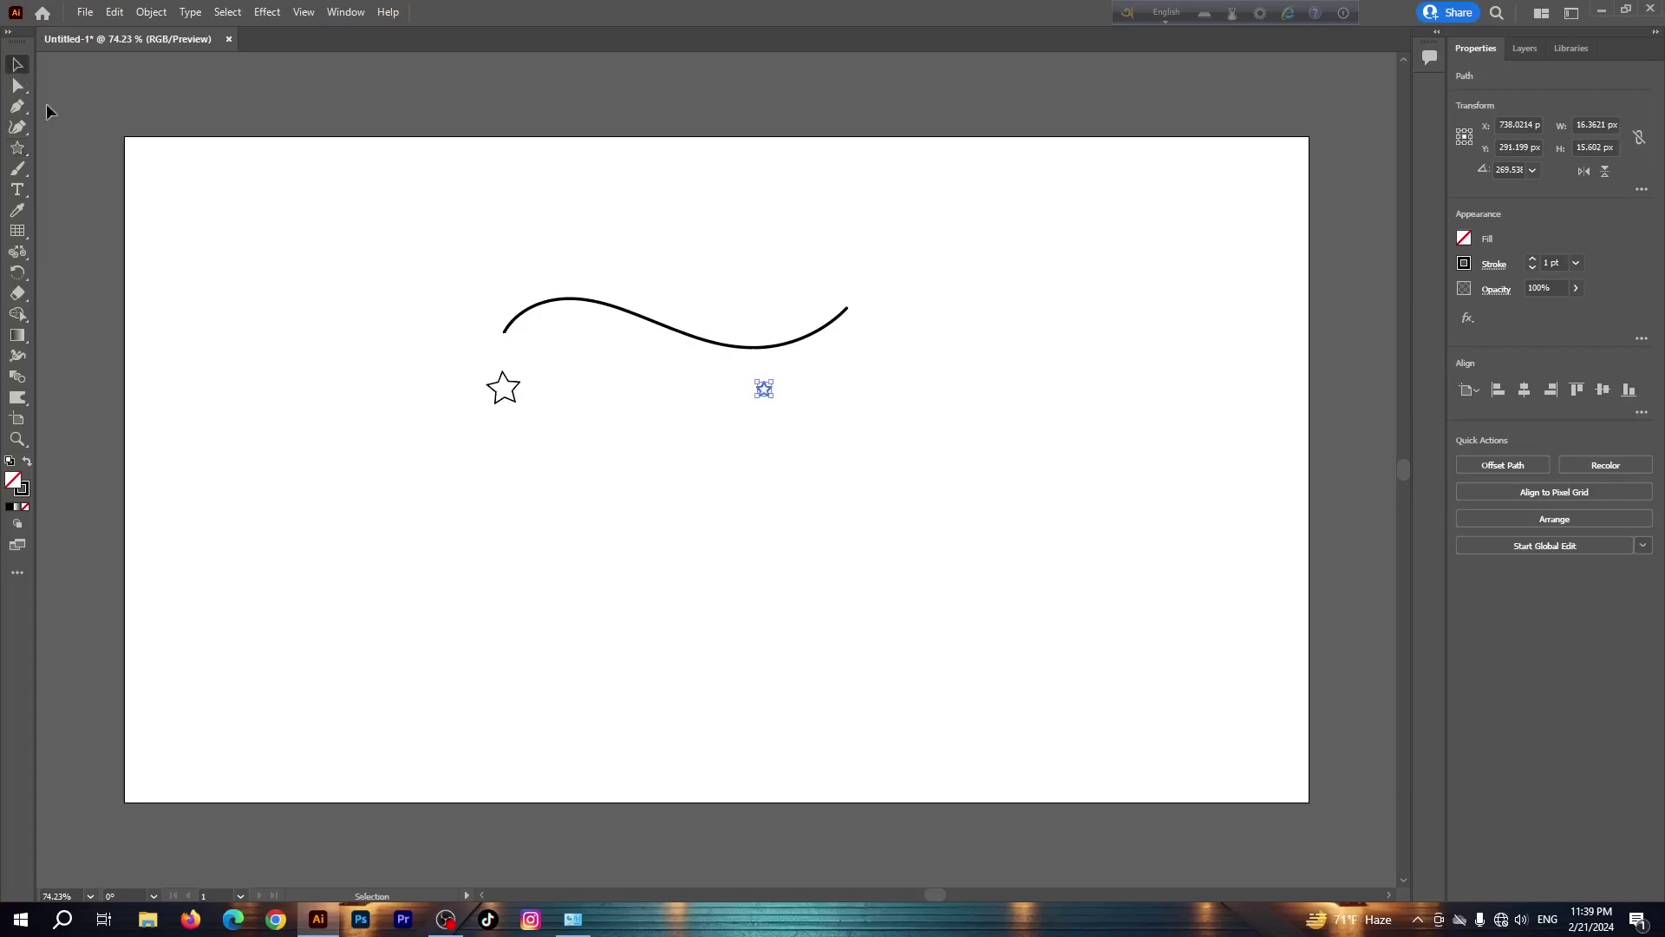
left_click_drag(399, 428, 858, 509)
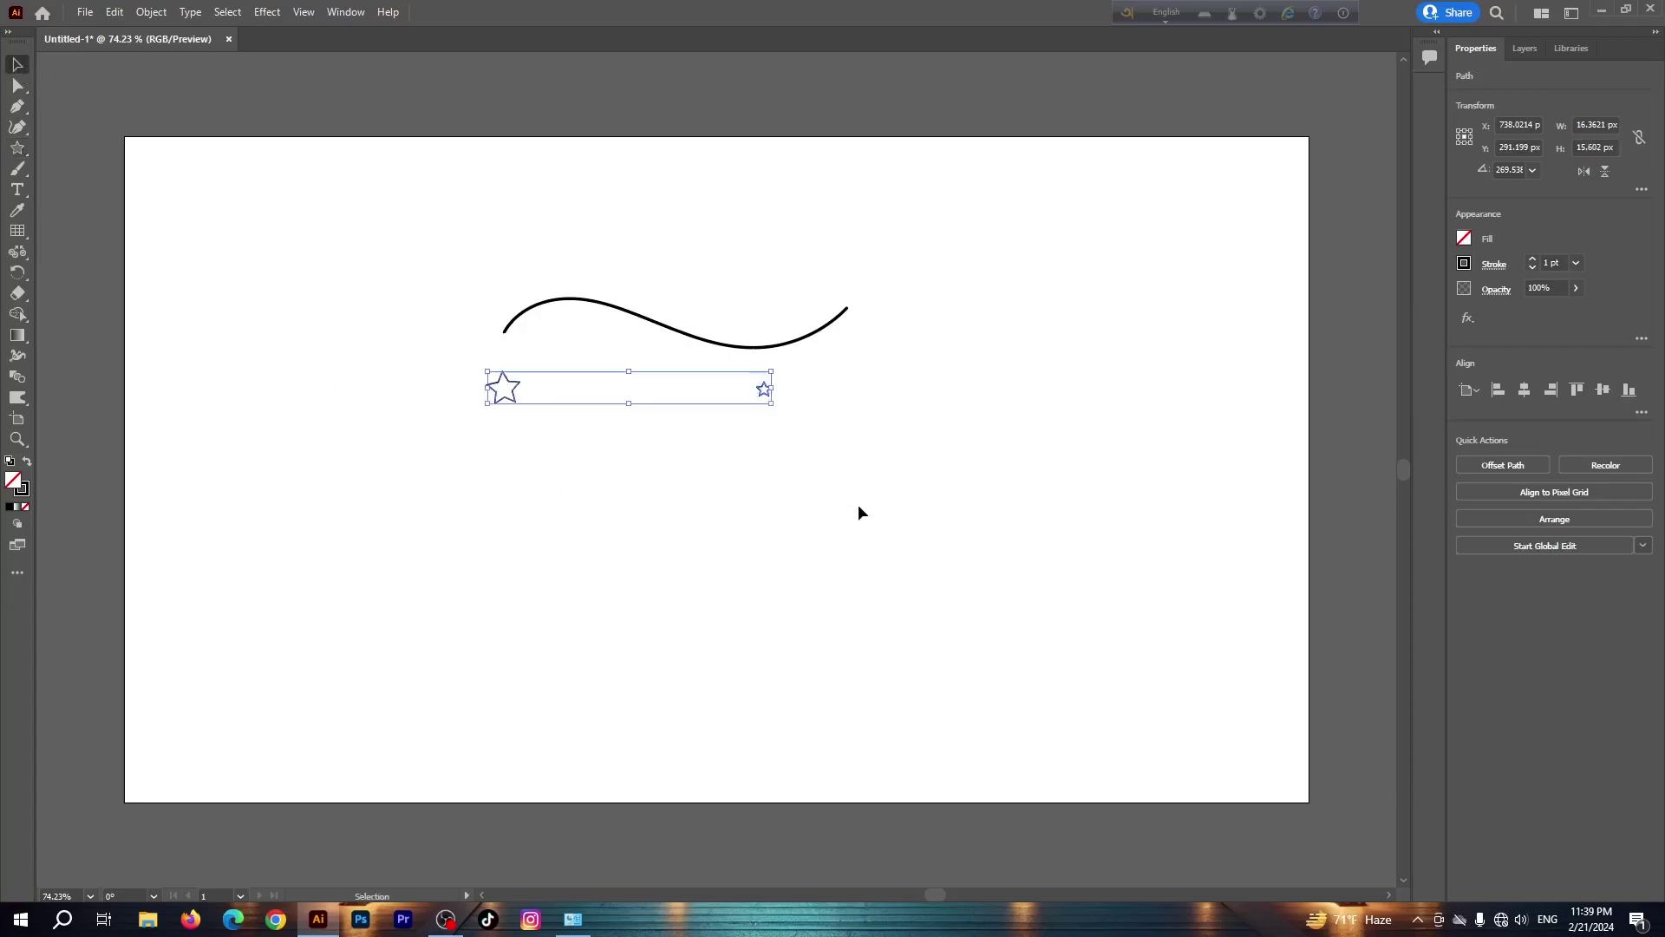
left_click(1601, 391)
Blend the two stars with 6 specified steps, then select the curve together with the blend
left_click(151, 12)
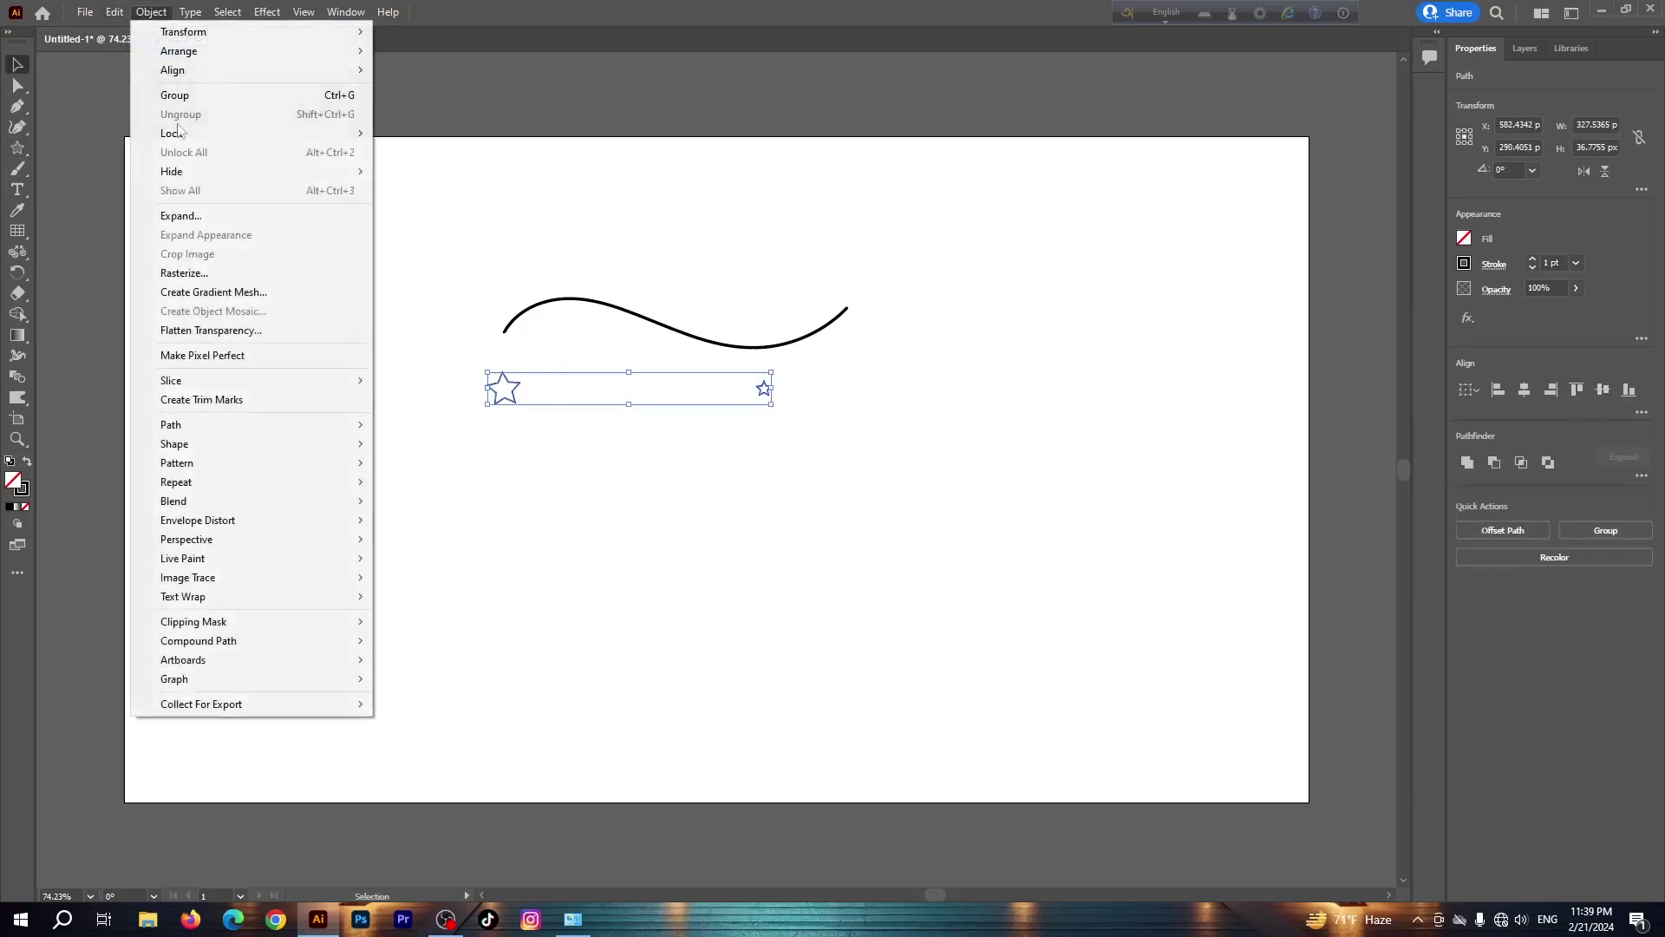
left_click(412, 501)
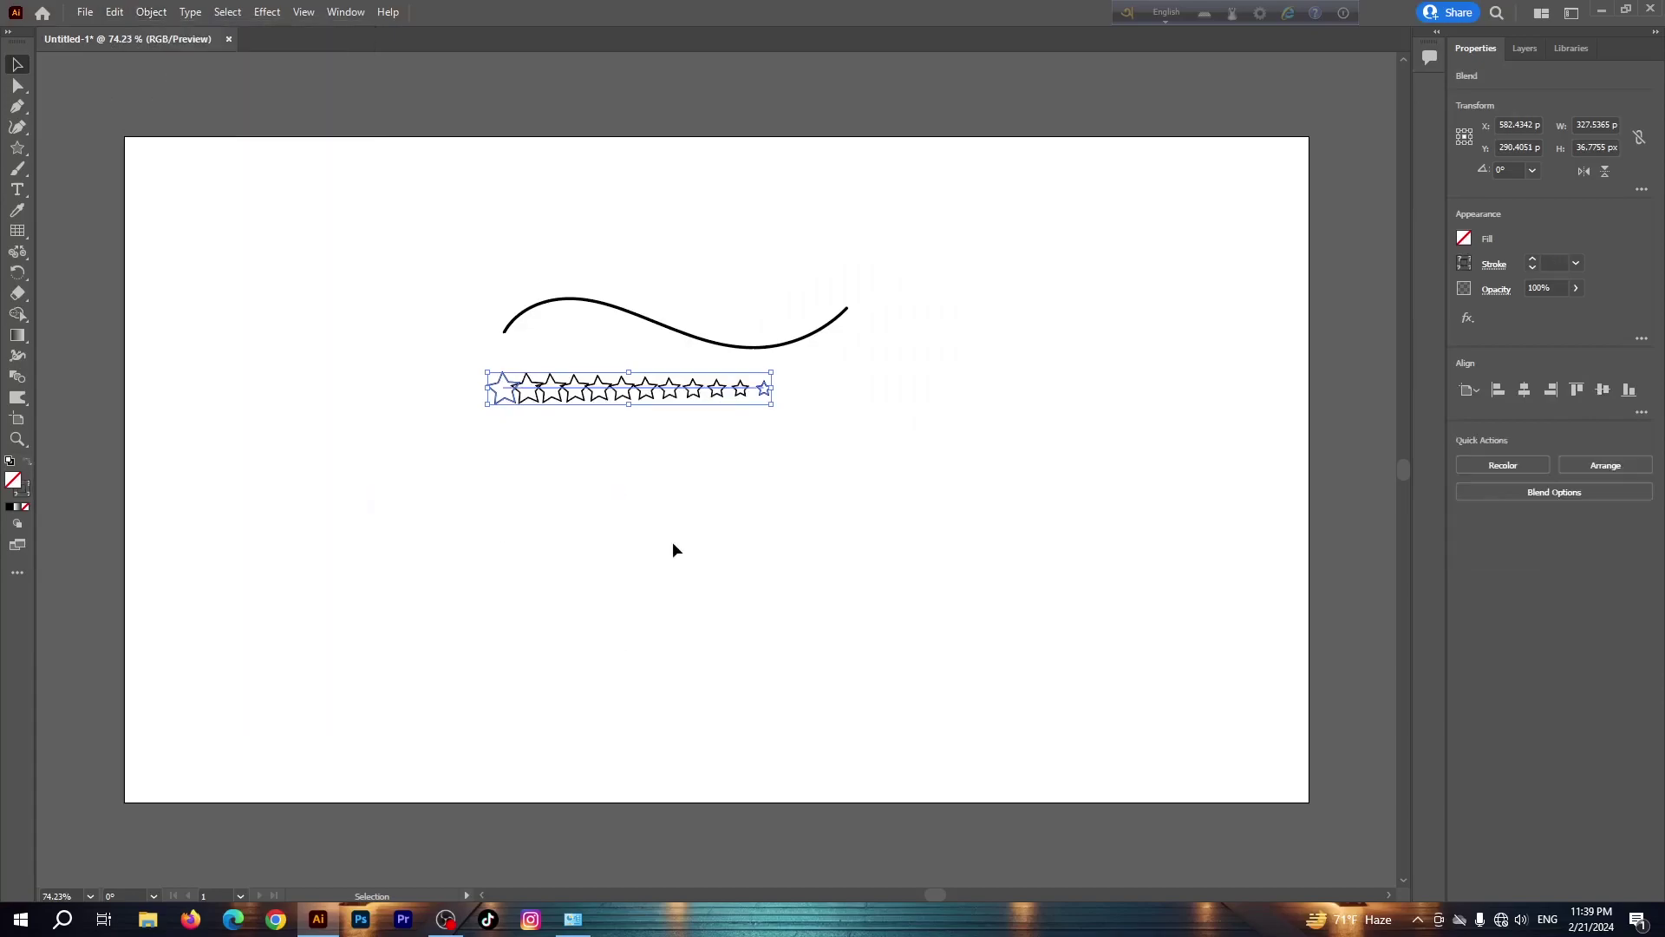
left_click(151, 12)
mouse_move(175, 502)
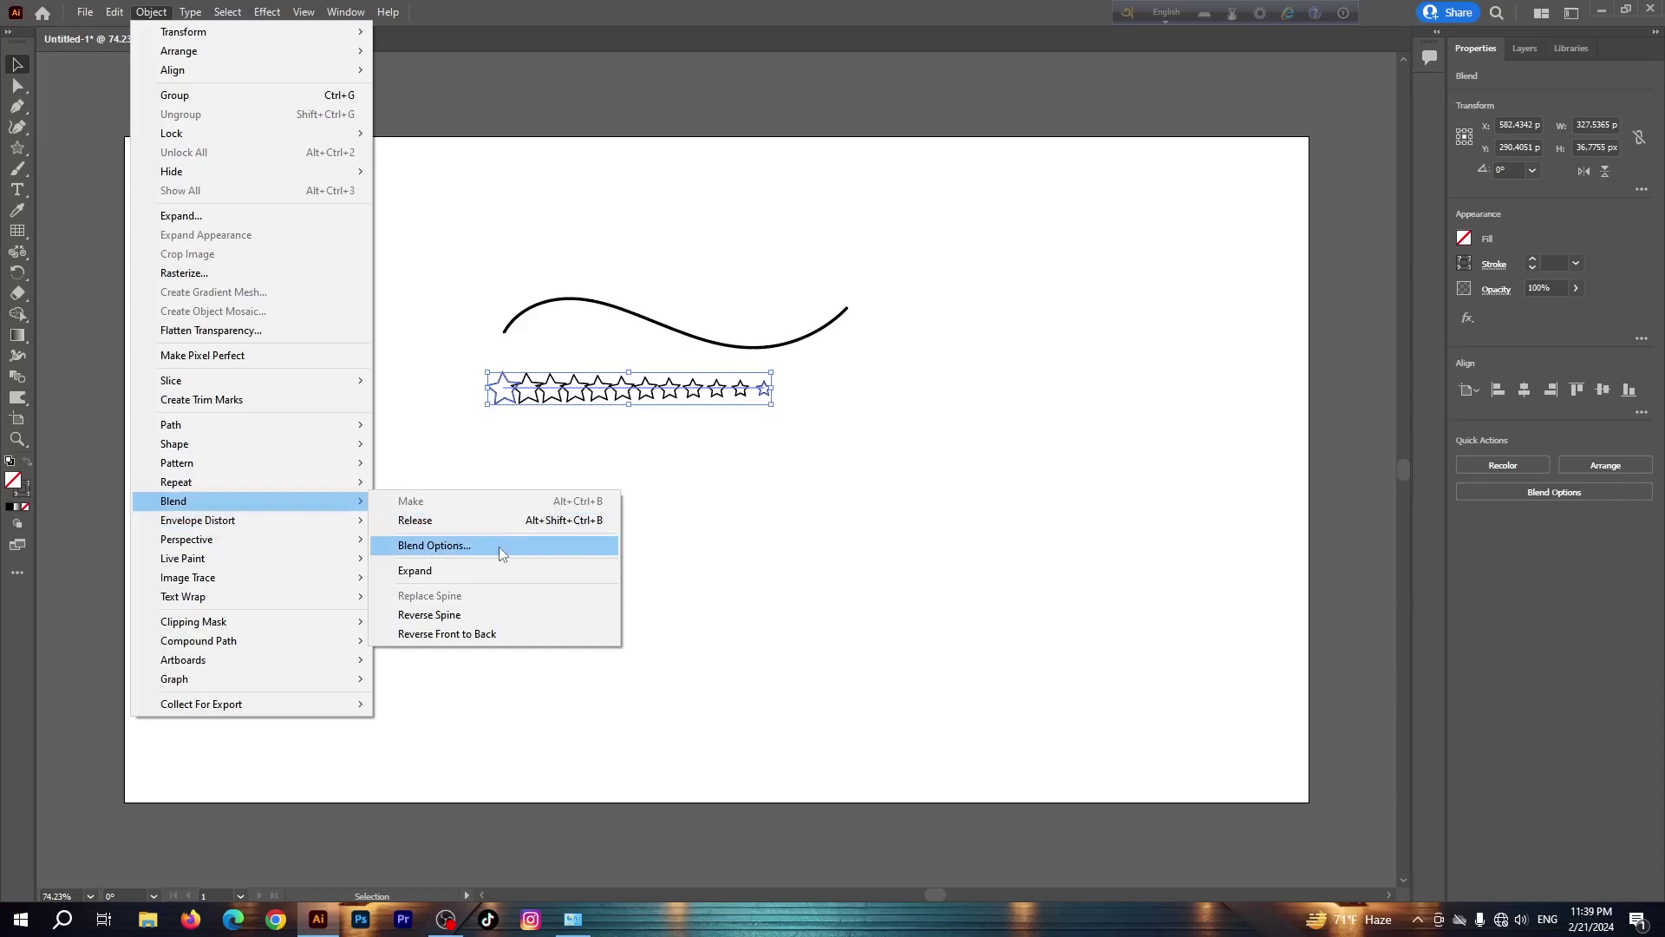
left_click(498, 546)
left_click(1094, 345)
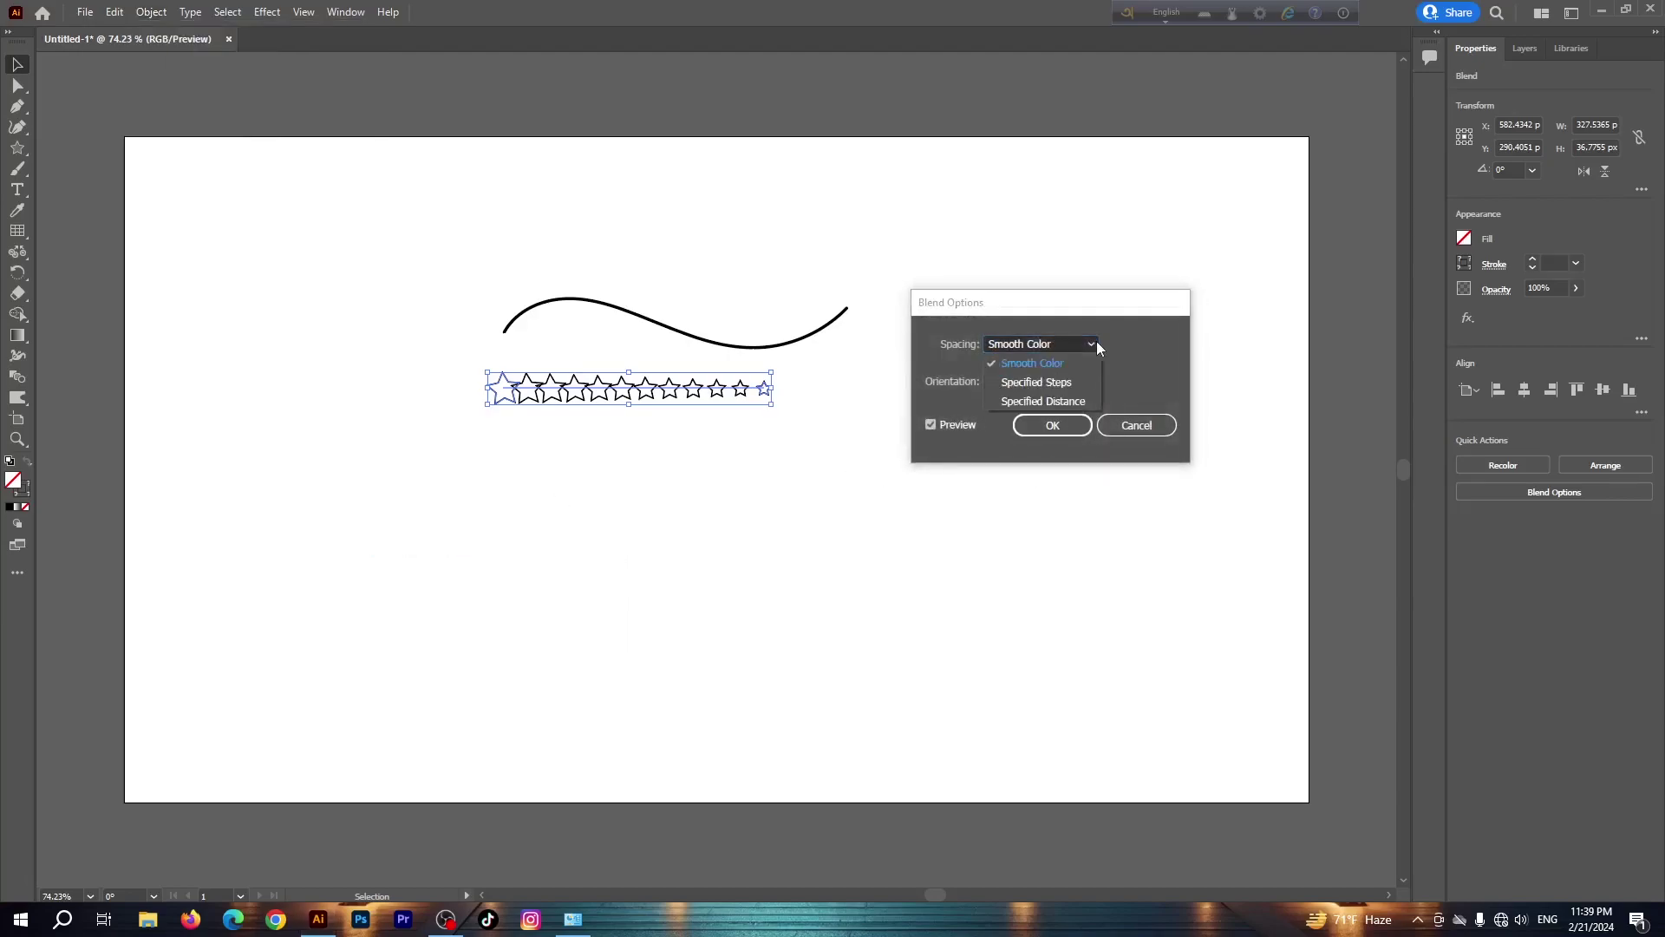
left_click(1076, 382)
key("Down")
key("Down")
key("Down")
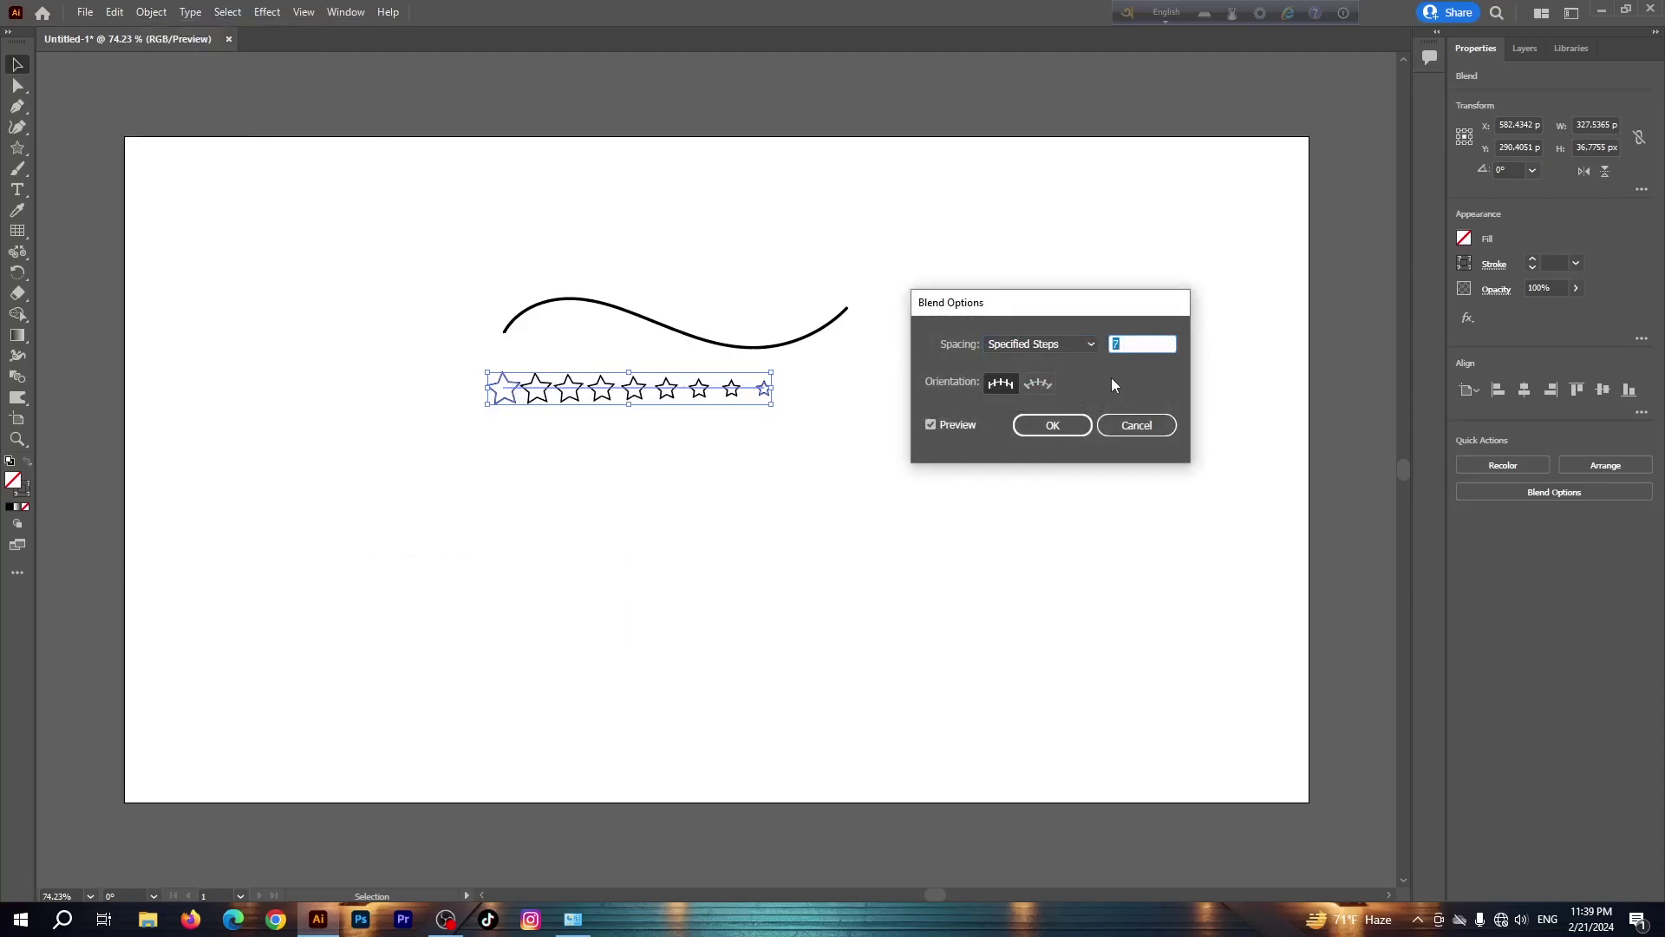
key("Down")
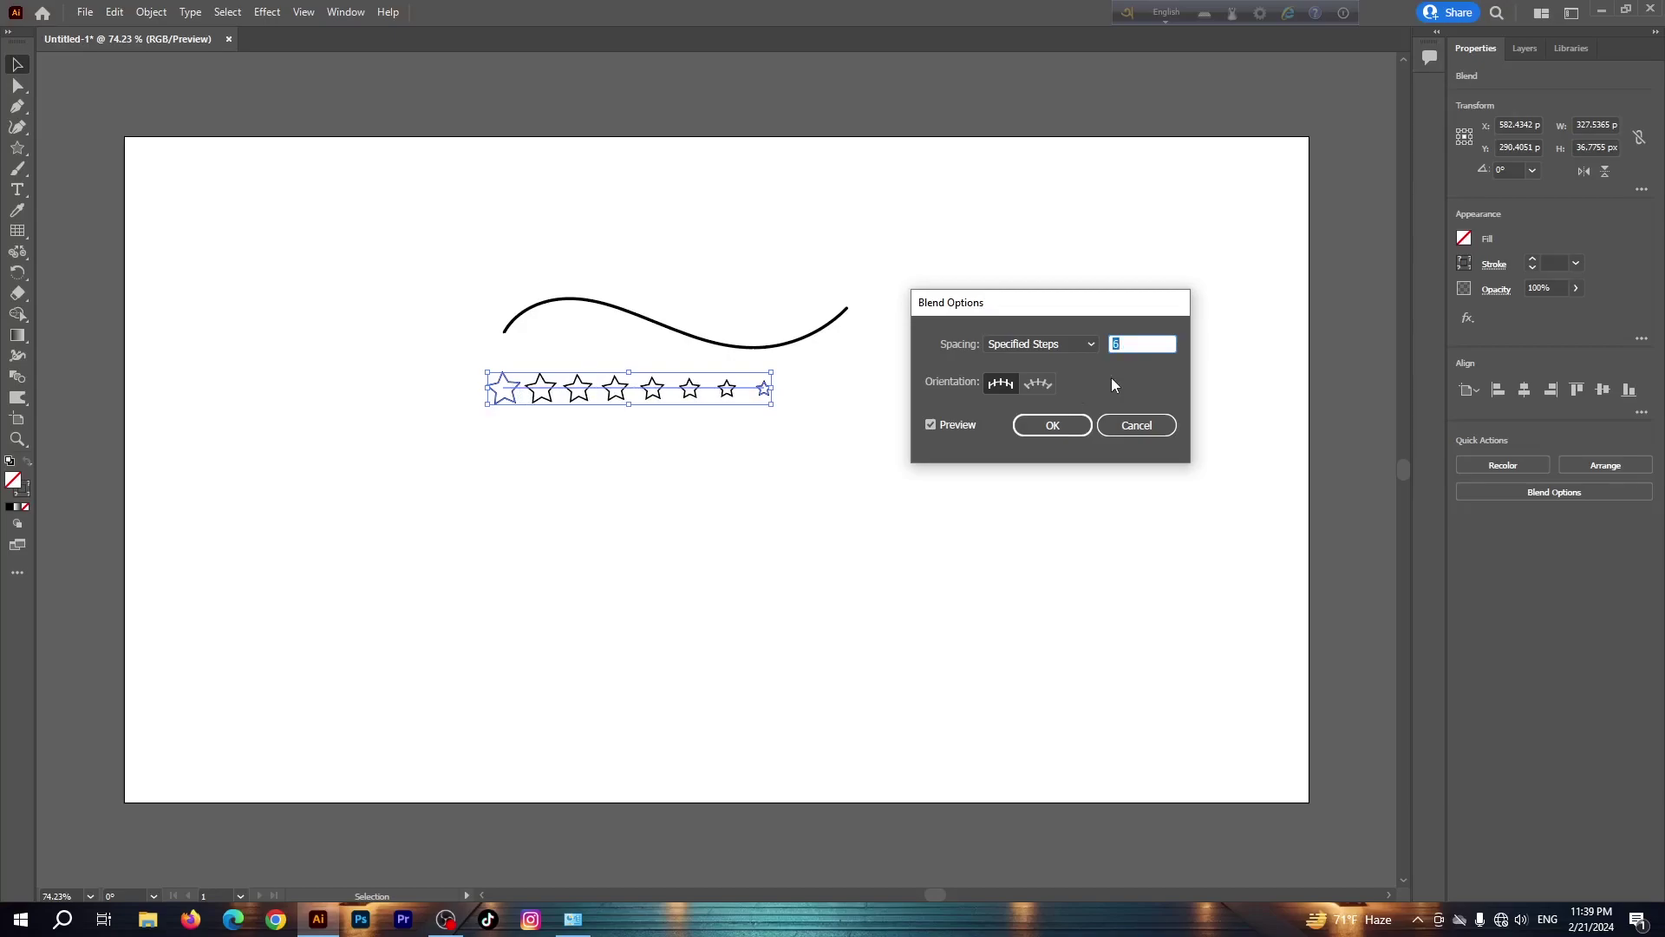
left_click(1022, 425)
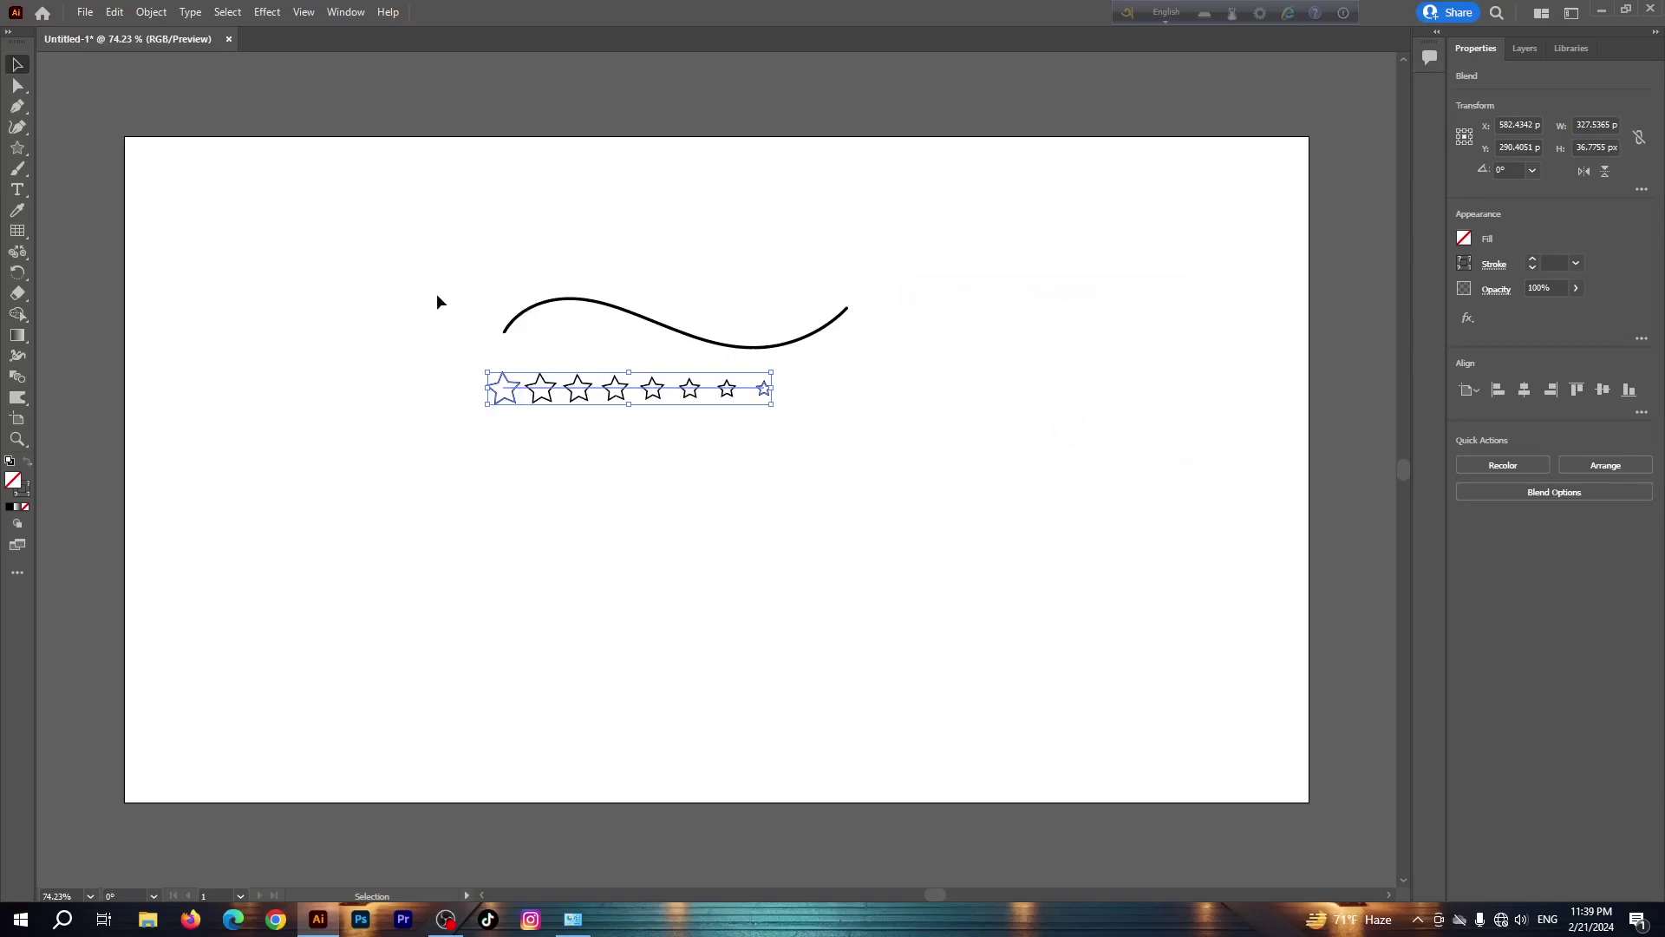
left_click_drag(437, 301, 855, 535)
Make the star blend follow the wavy curve via Replace Spine, then reselect it
left_click(150, 14)
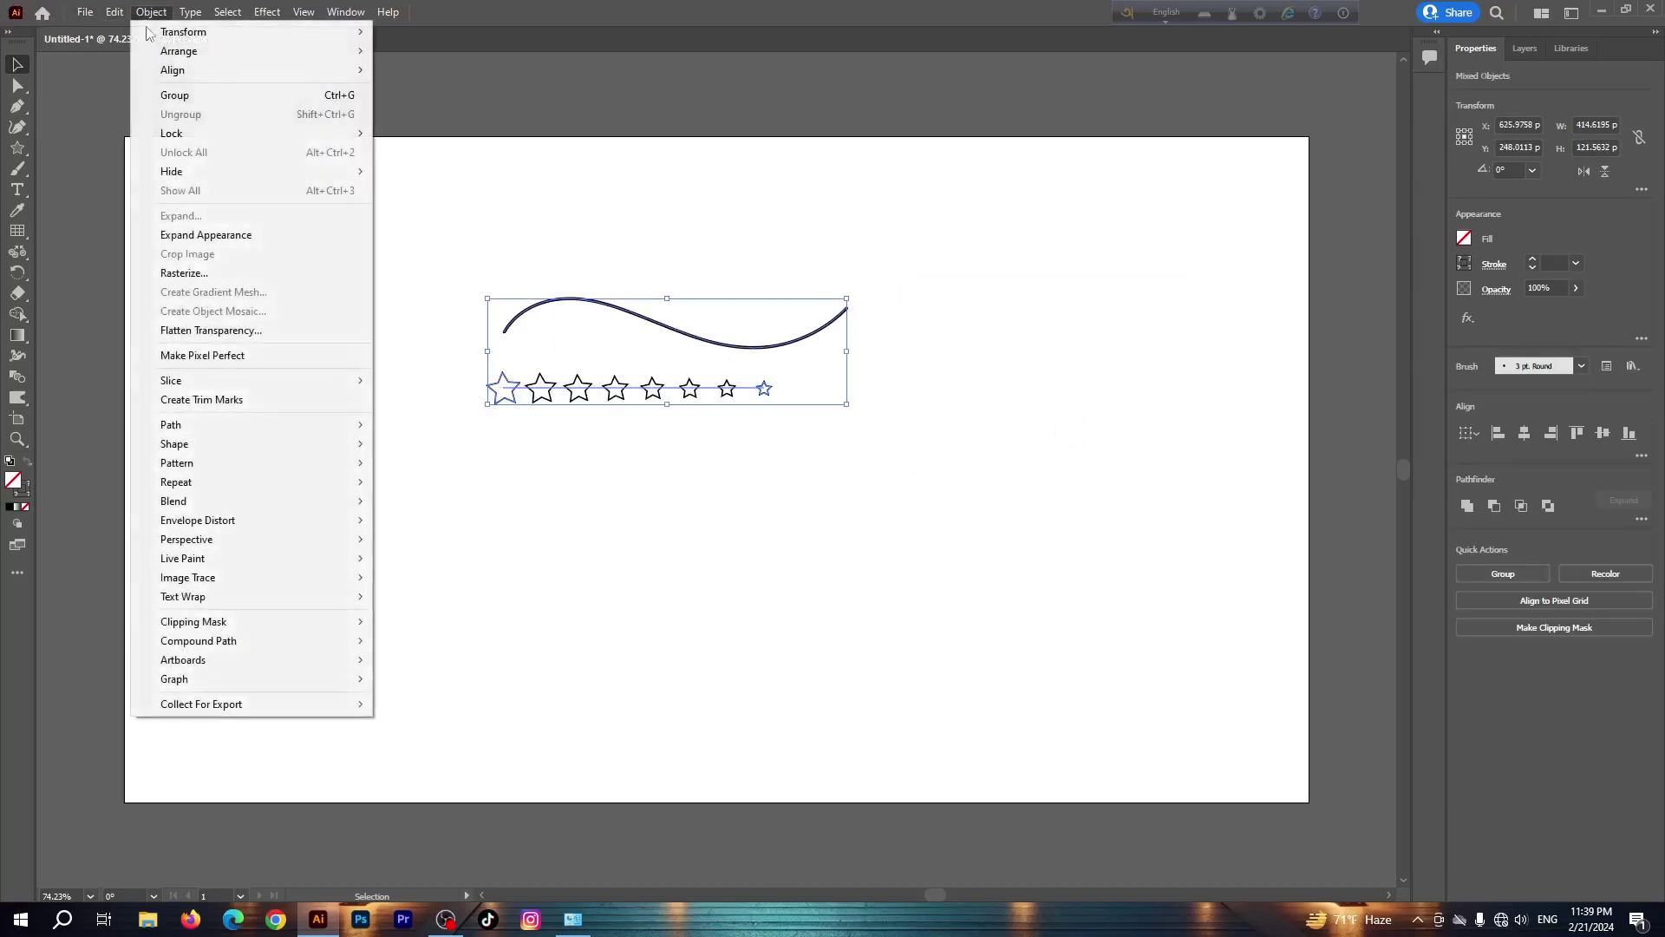
left_click(520, 598)
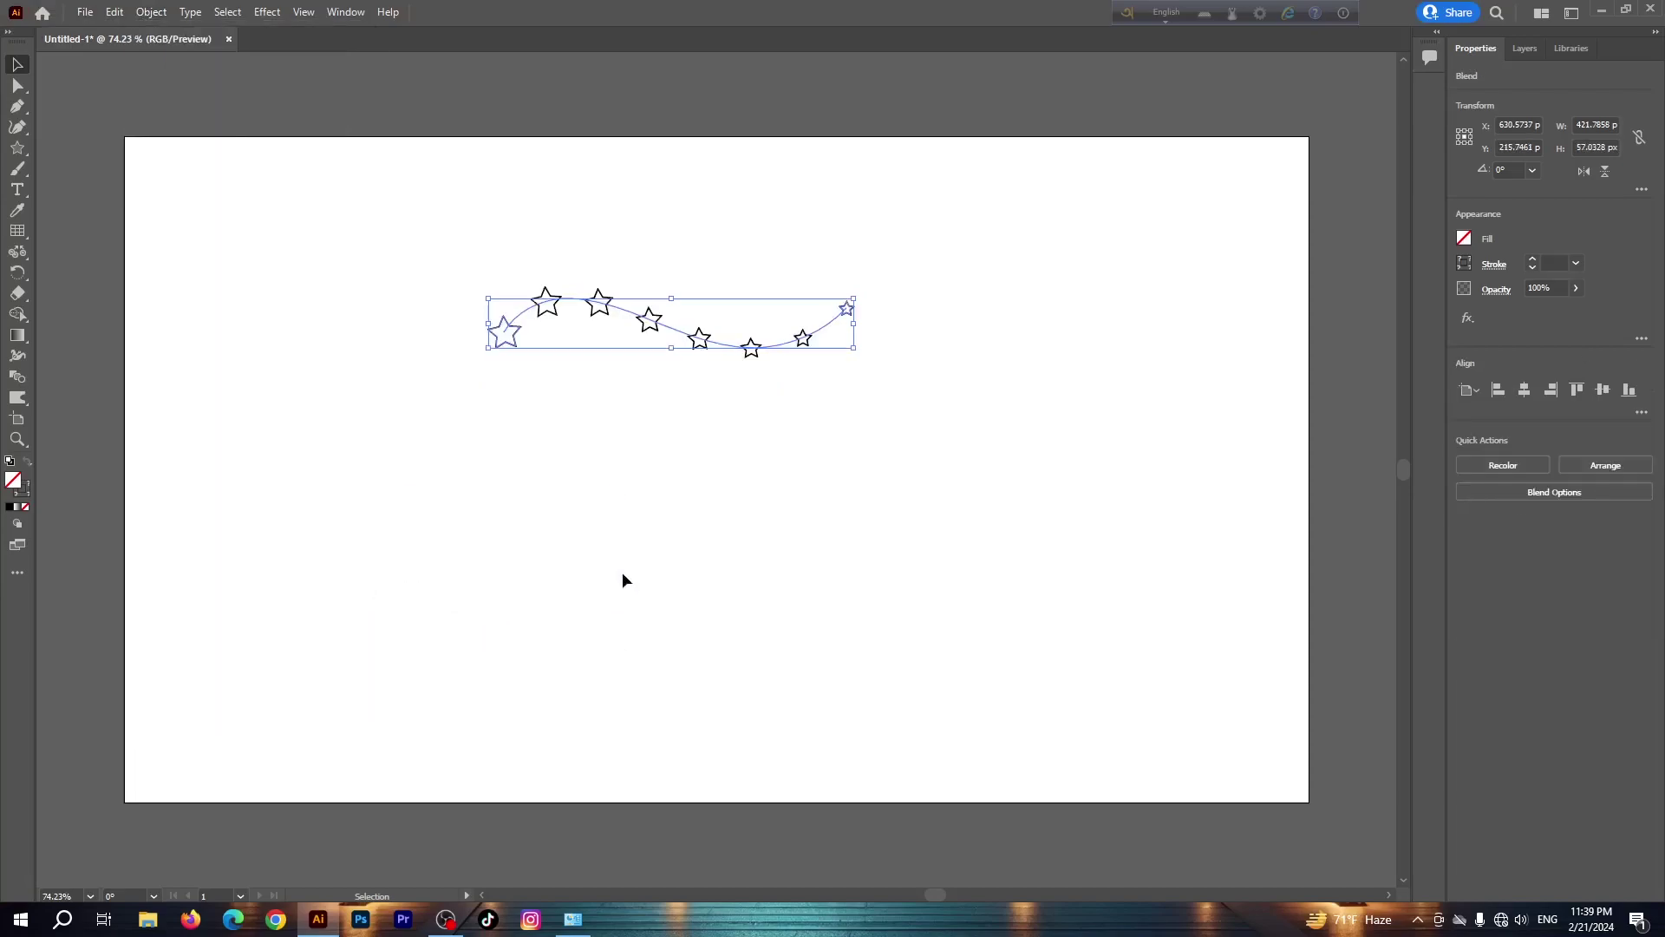
left_click(799, 507)
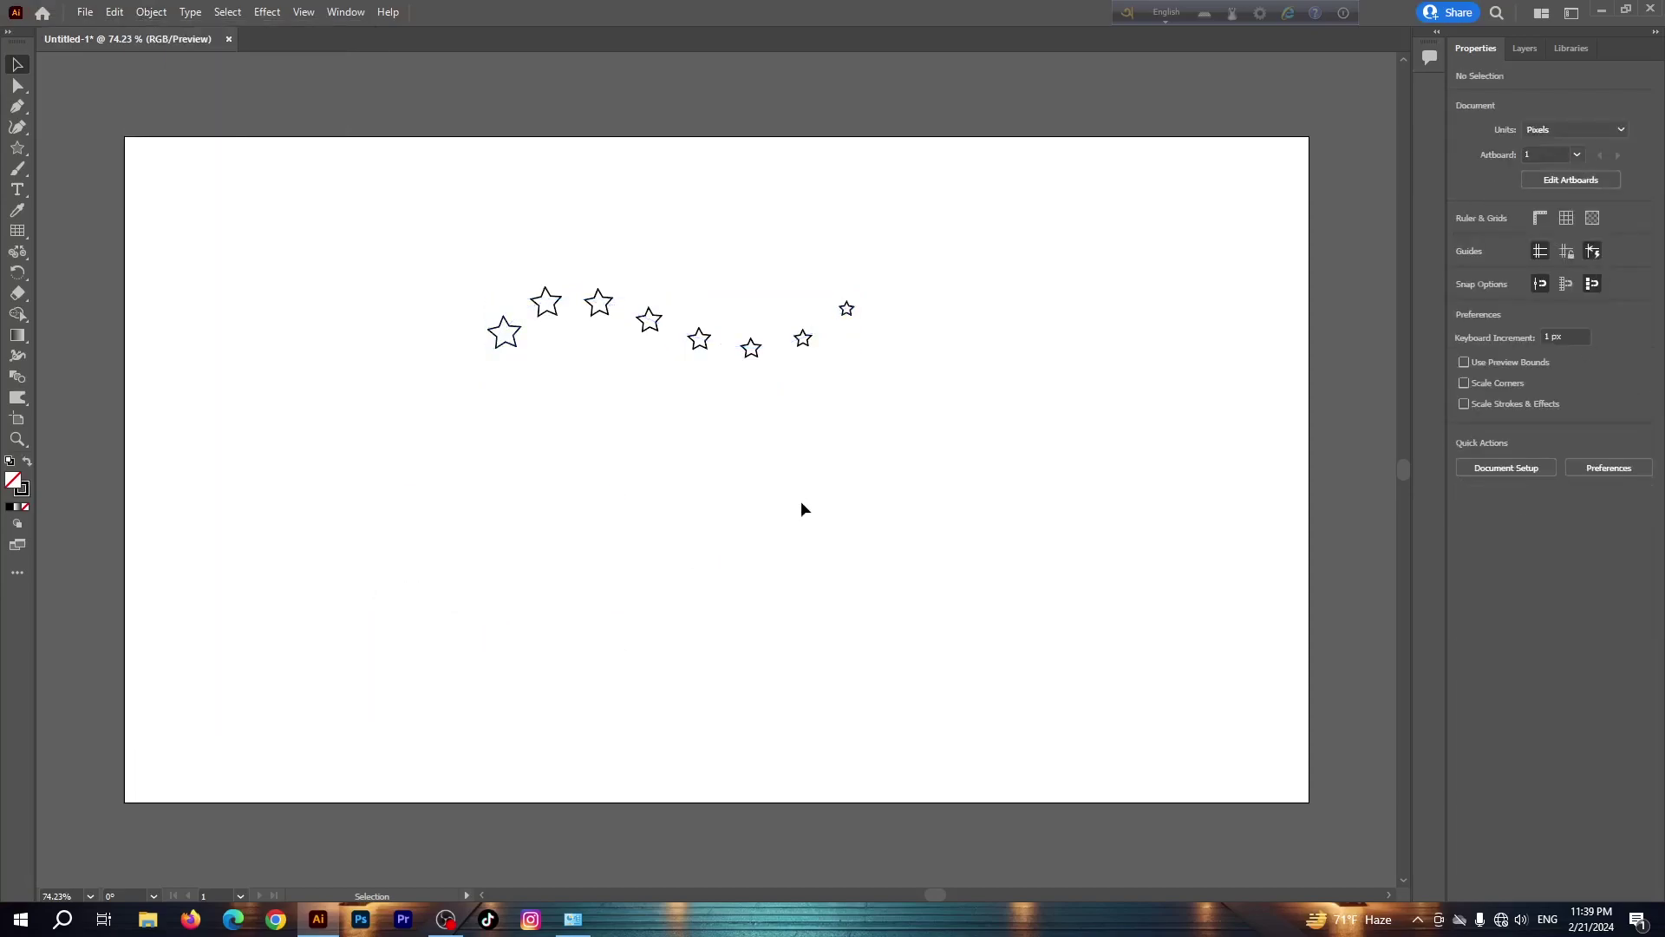
left_click_drag(463, 263, 861, 473)
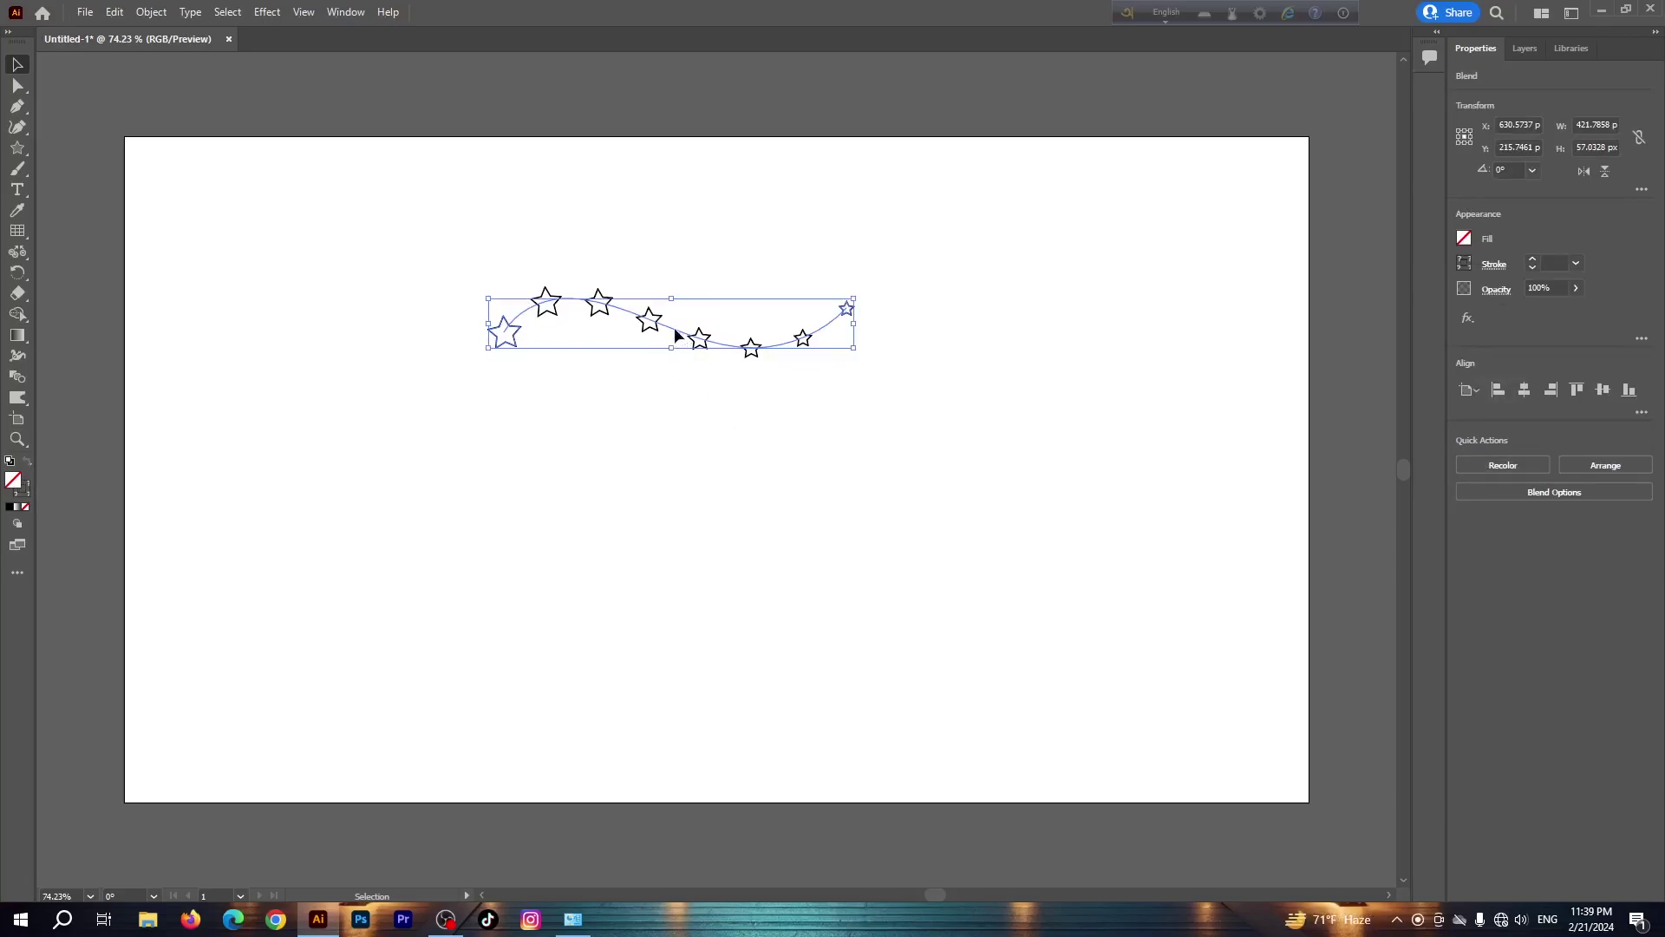
Place a copy of the star blend to the right, rotated clockwise to run downward
mouse_move(676, 335)
left_mouse_down()
mouse_move(1040, 382)
mouse_move(1060, 327)
left_mouse_up()
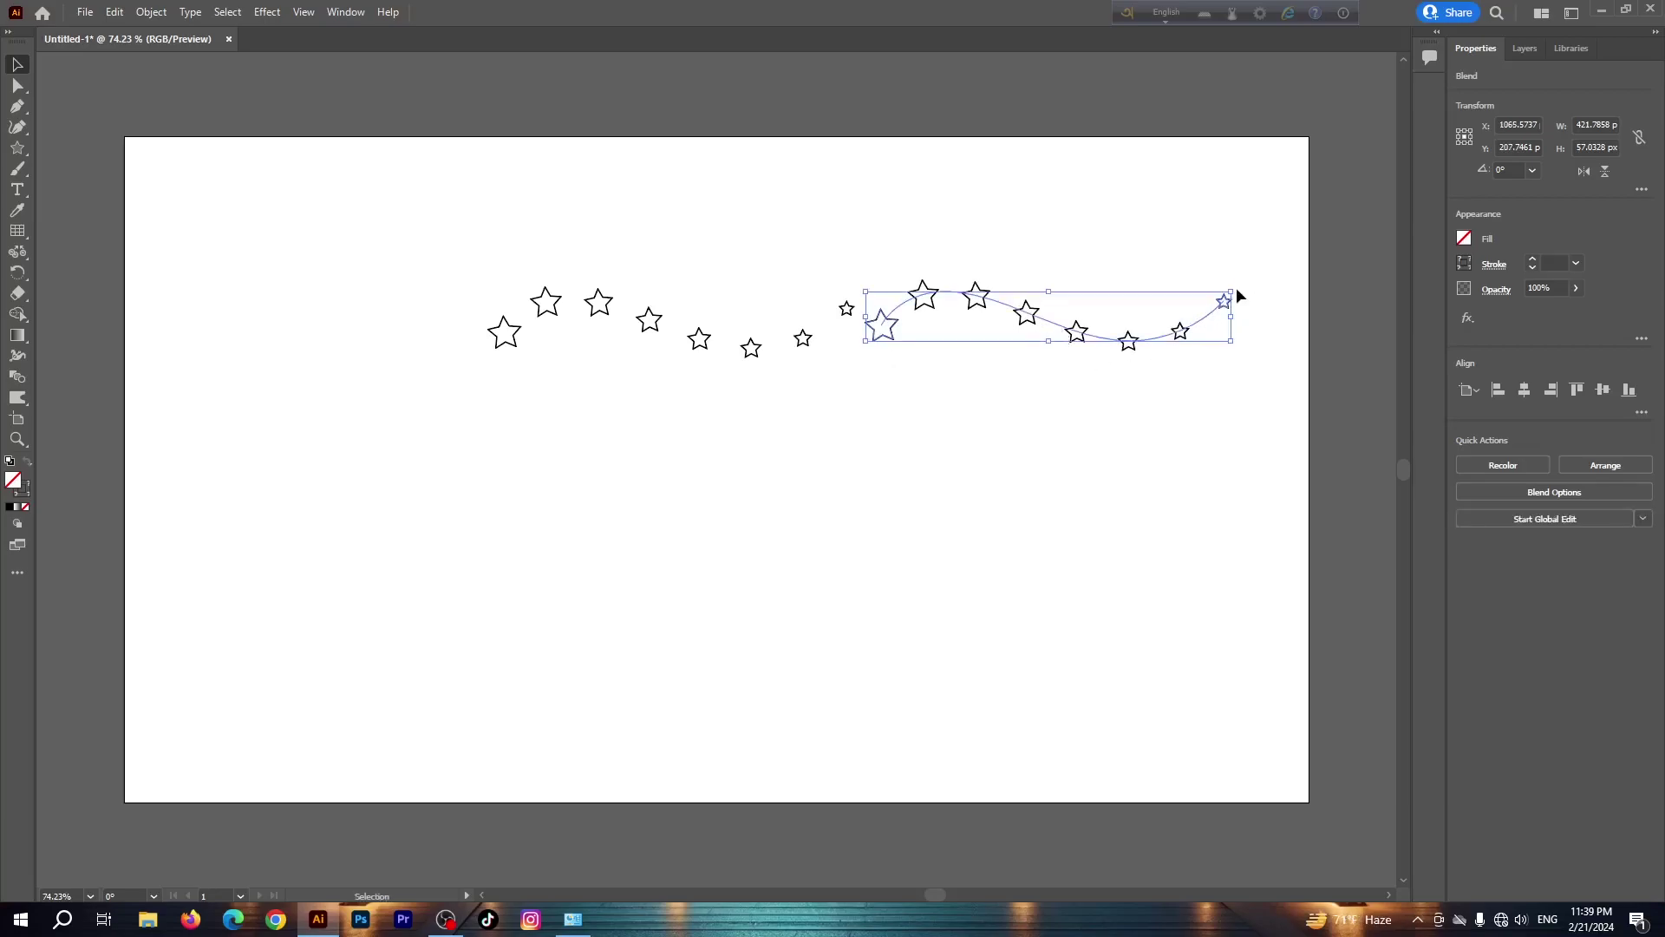
left_click_drag(1237, 289, 1219, 513)
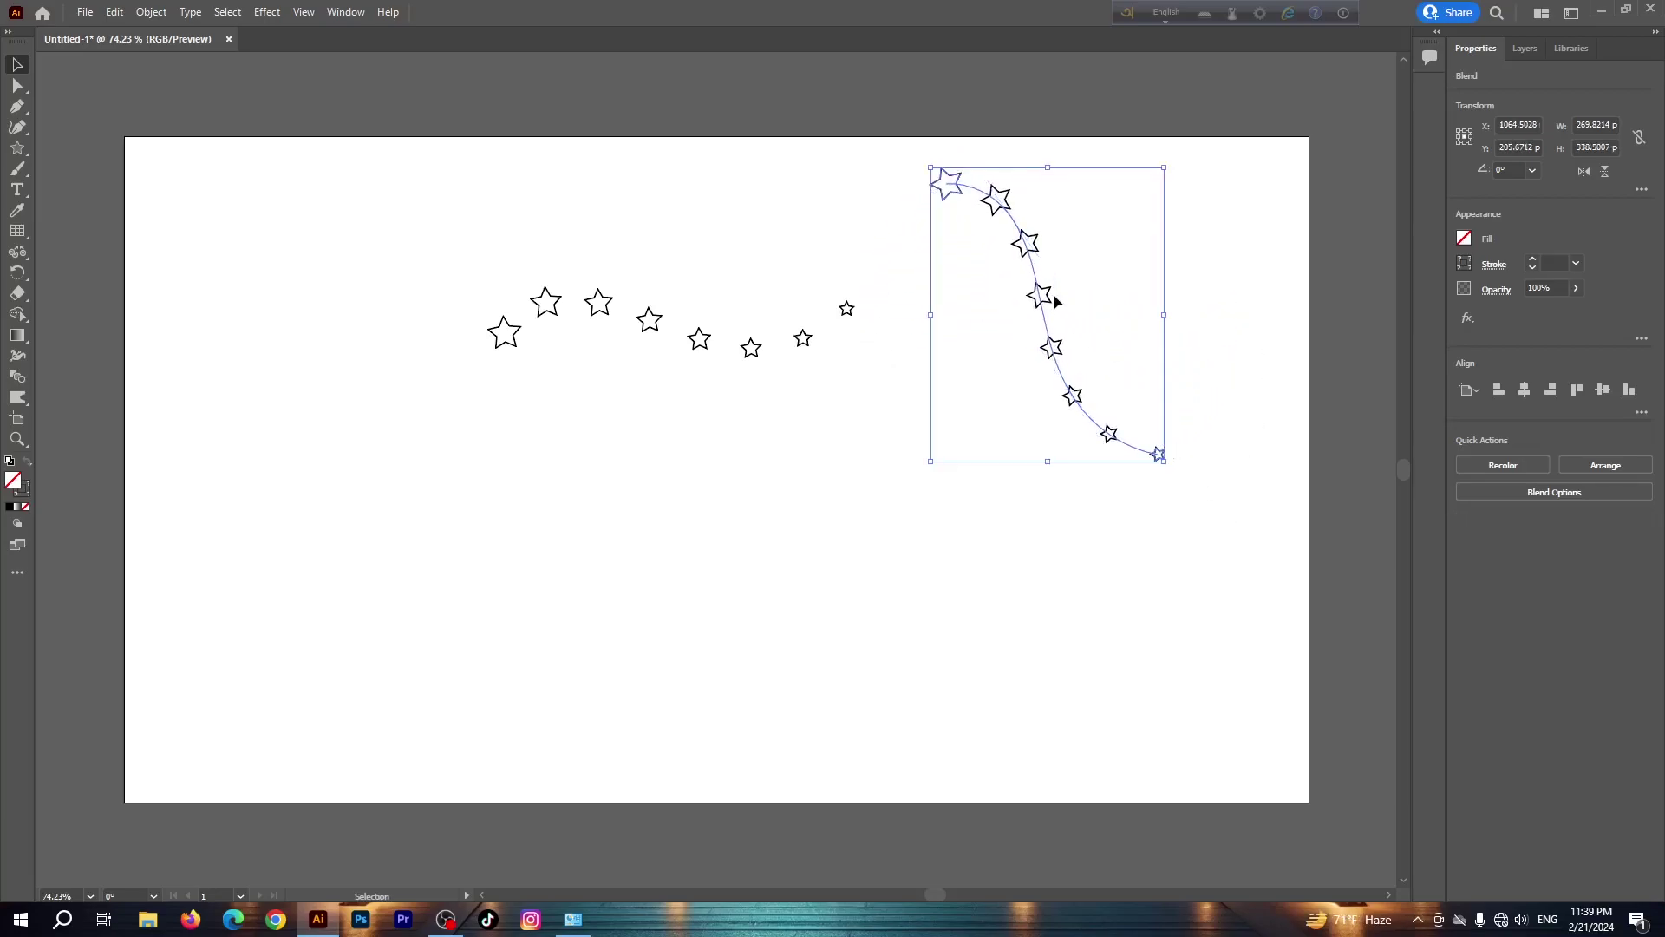
left_click(1045, 386)
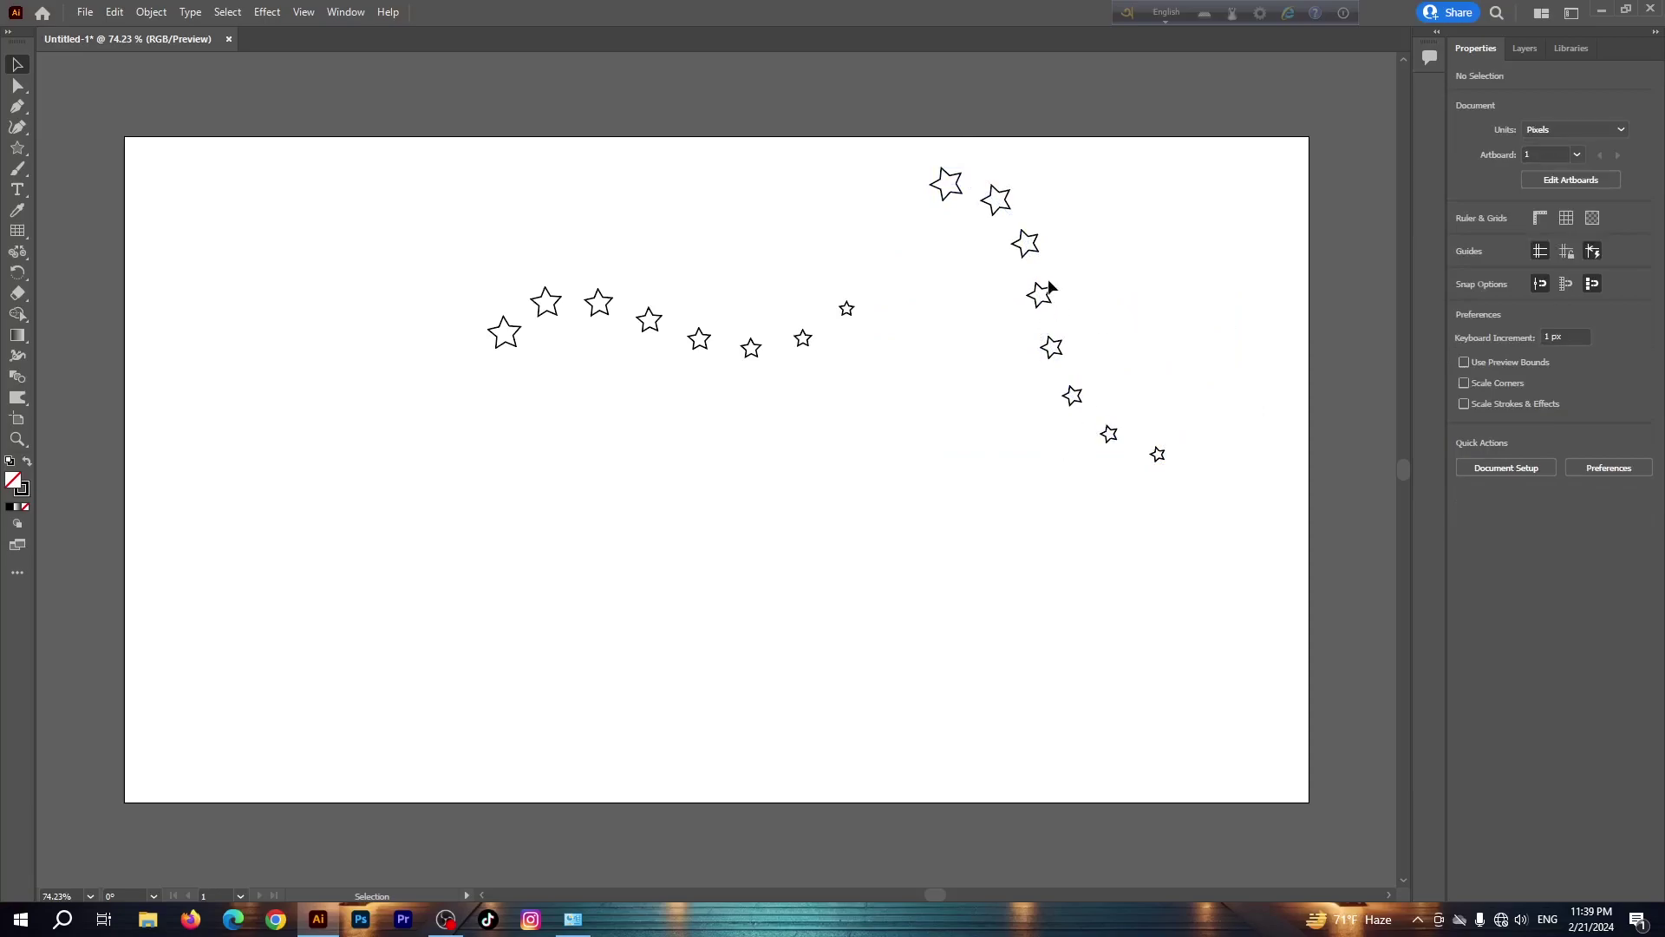
Stand the copied blend upright at right, then duplicate it horizontally along the bottom
left_click_drag(1049, 284, 973, 425)
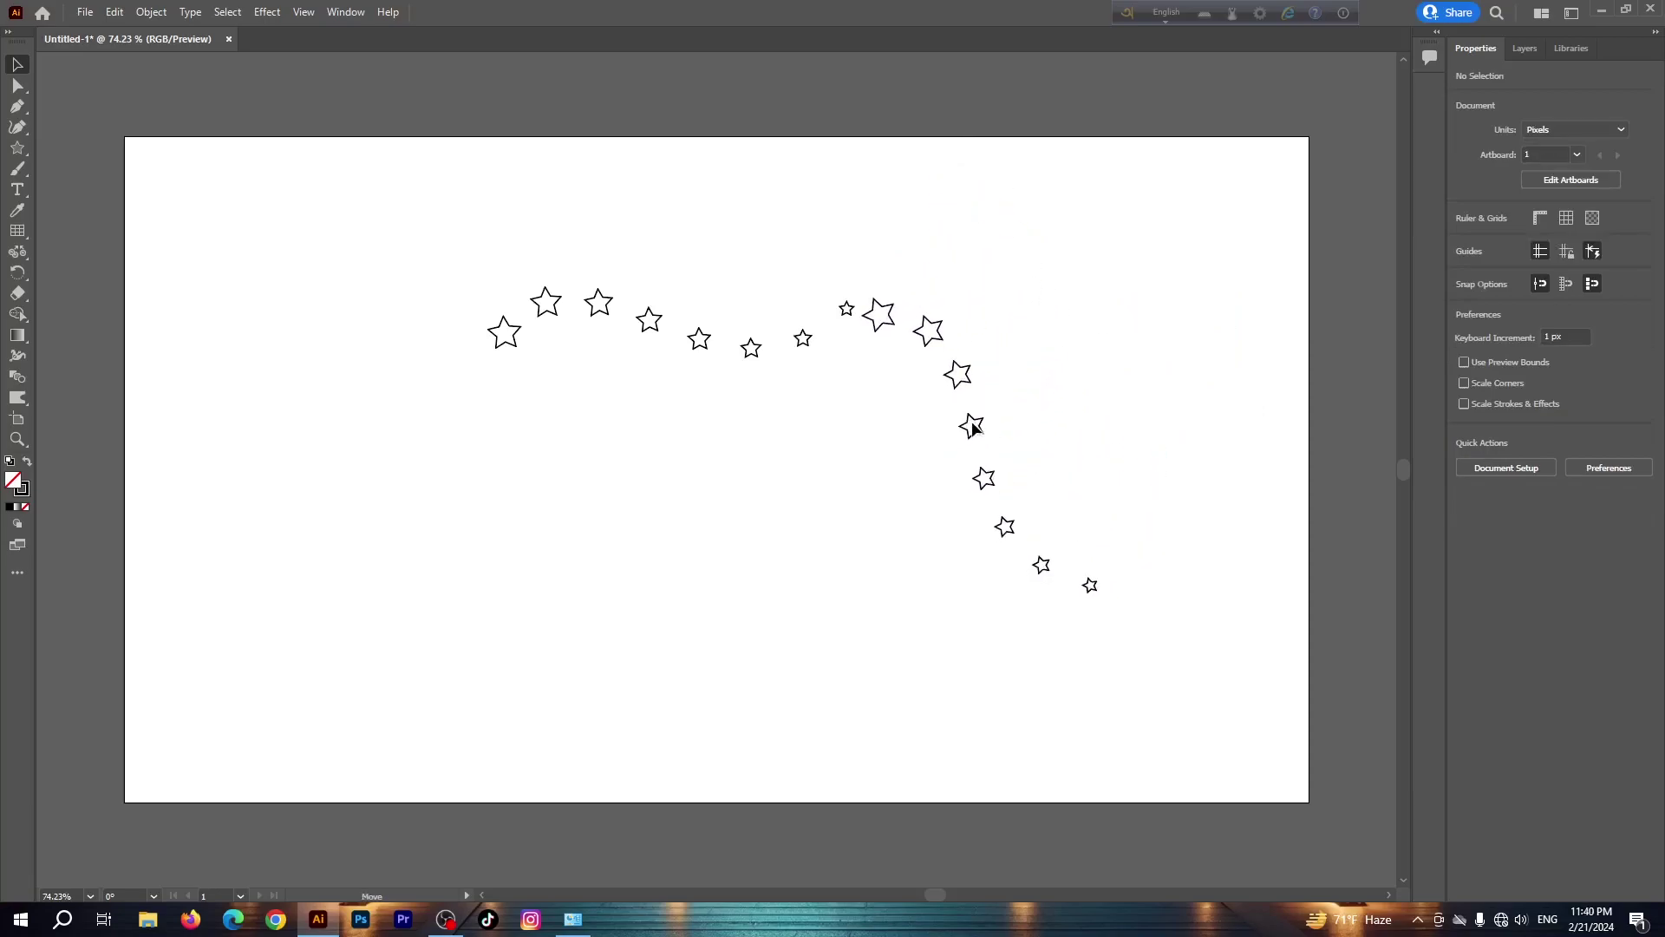
left_click_drag(1100, 602, 1019, 655)
left_click_drag(976, 433, 899, 473)
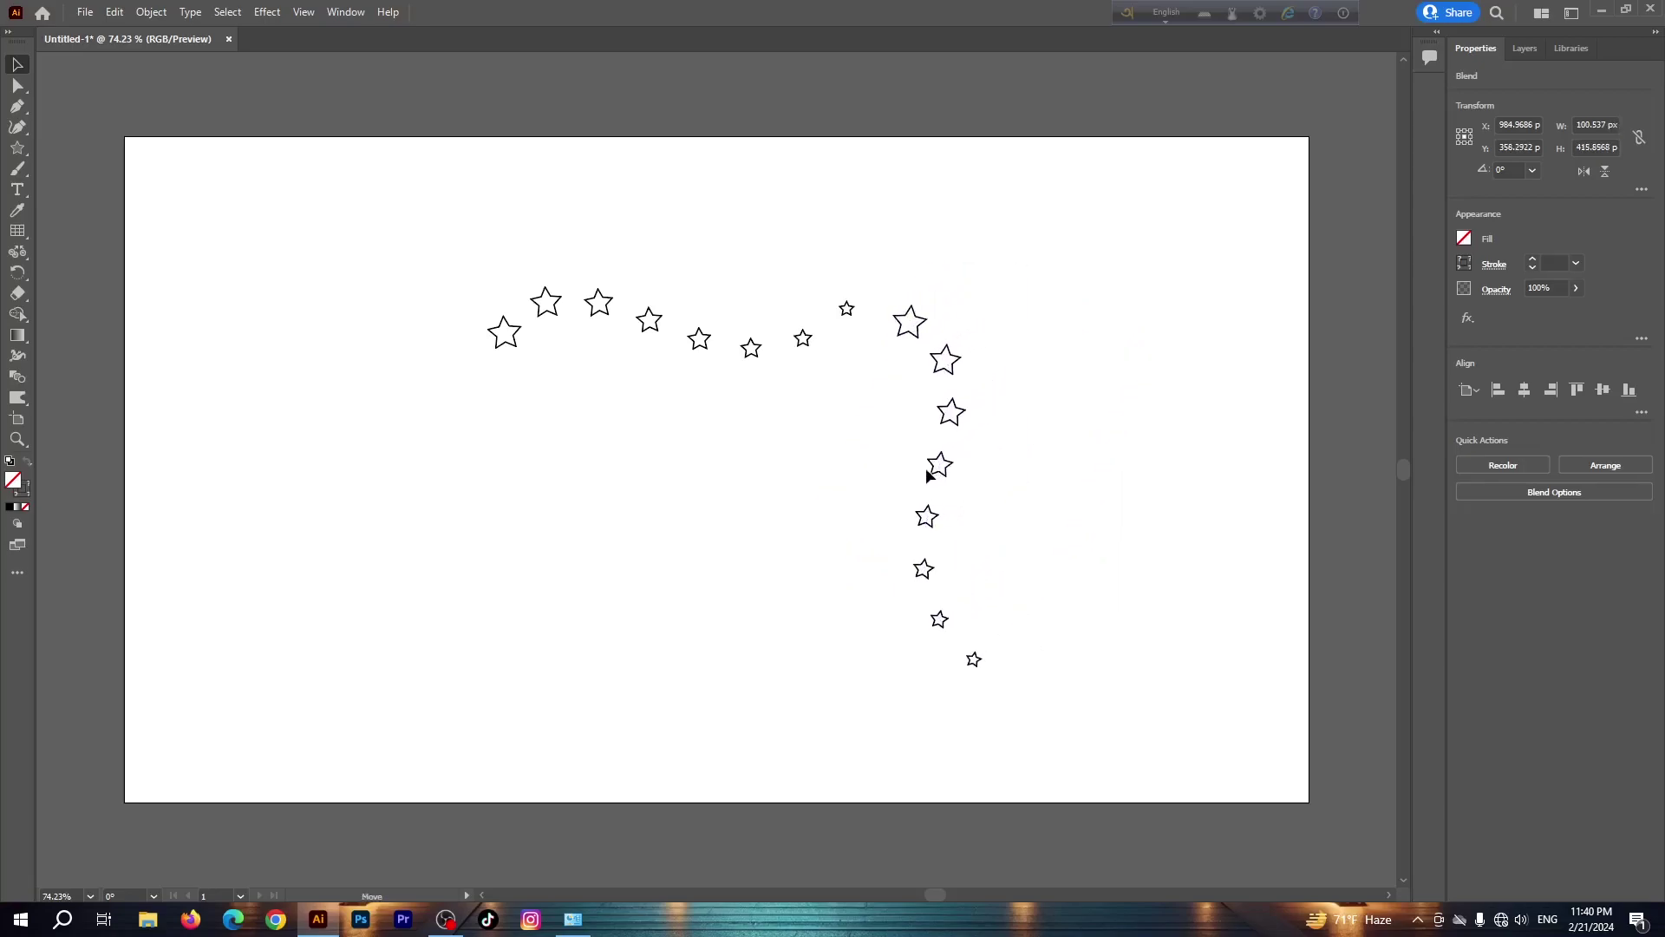
scroll(1021, 511, "down", 1)
scroll(1021, 511, "down", 1)
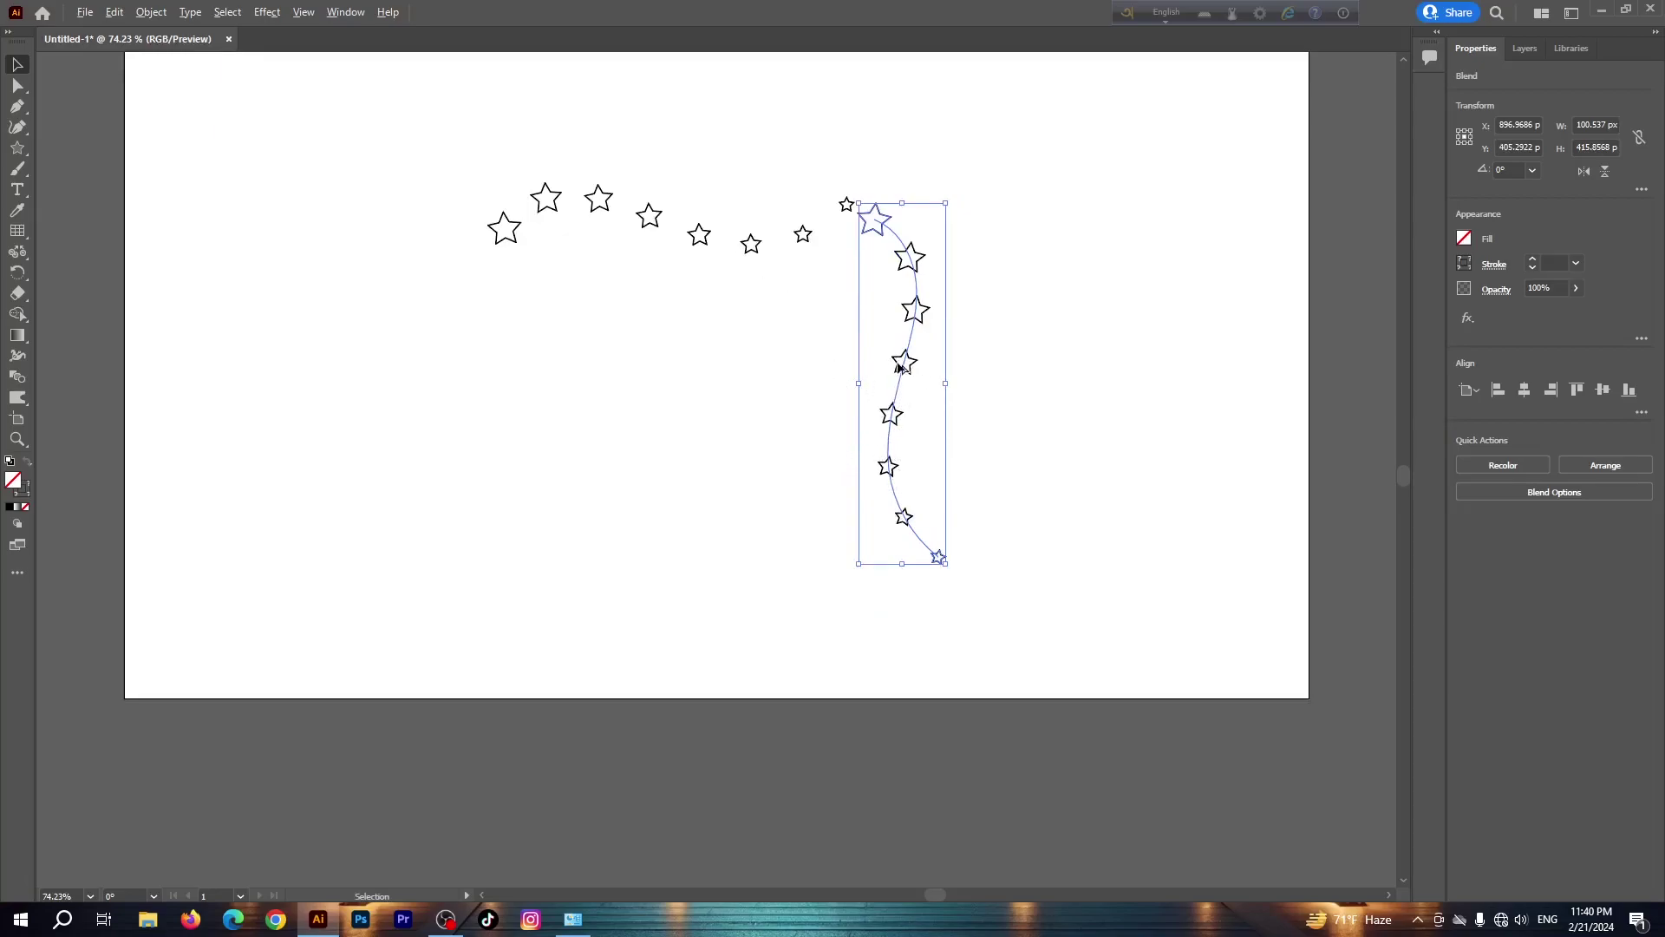
left_click_drag(900, 361, 650, 418)
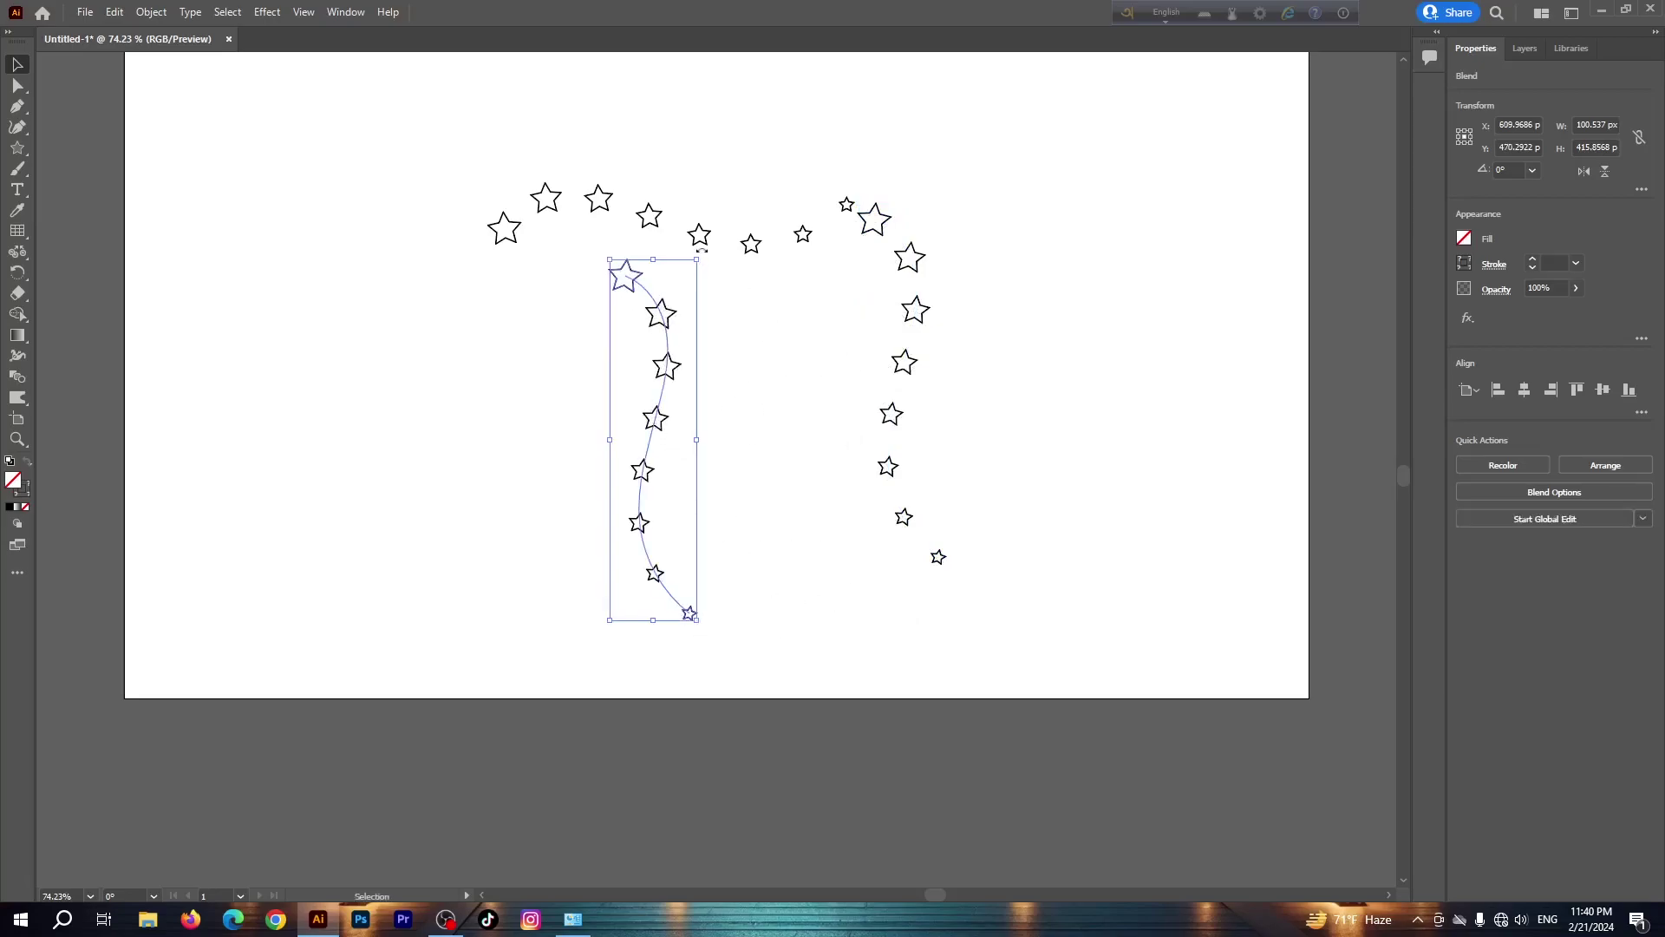
left_click_drag(702, 250, 843, 626)
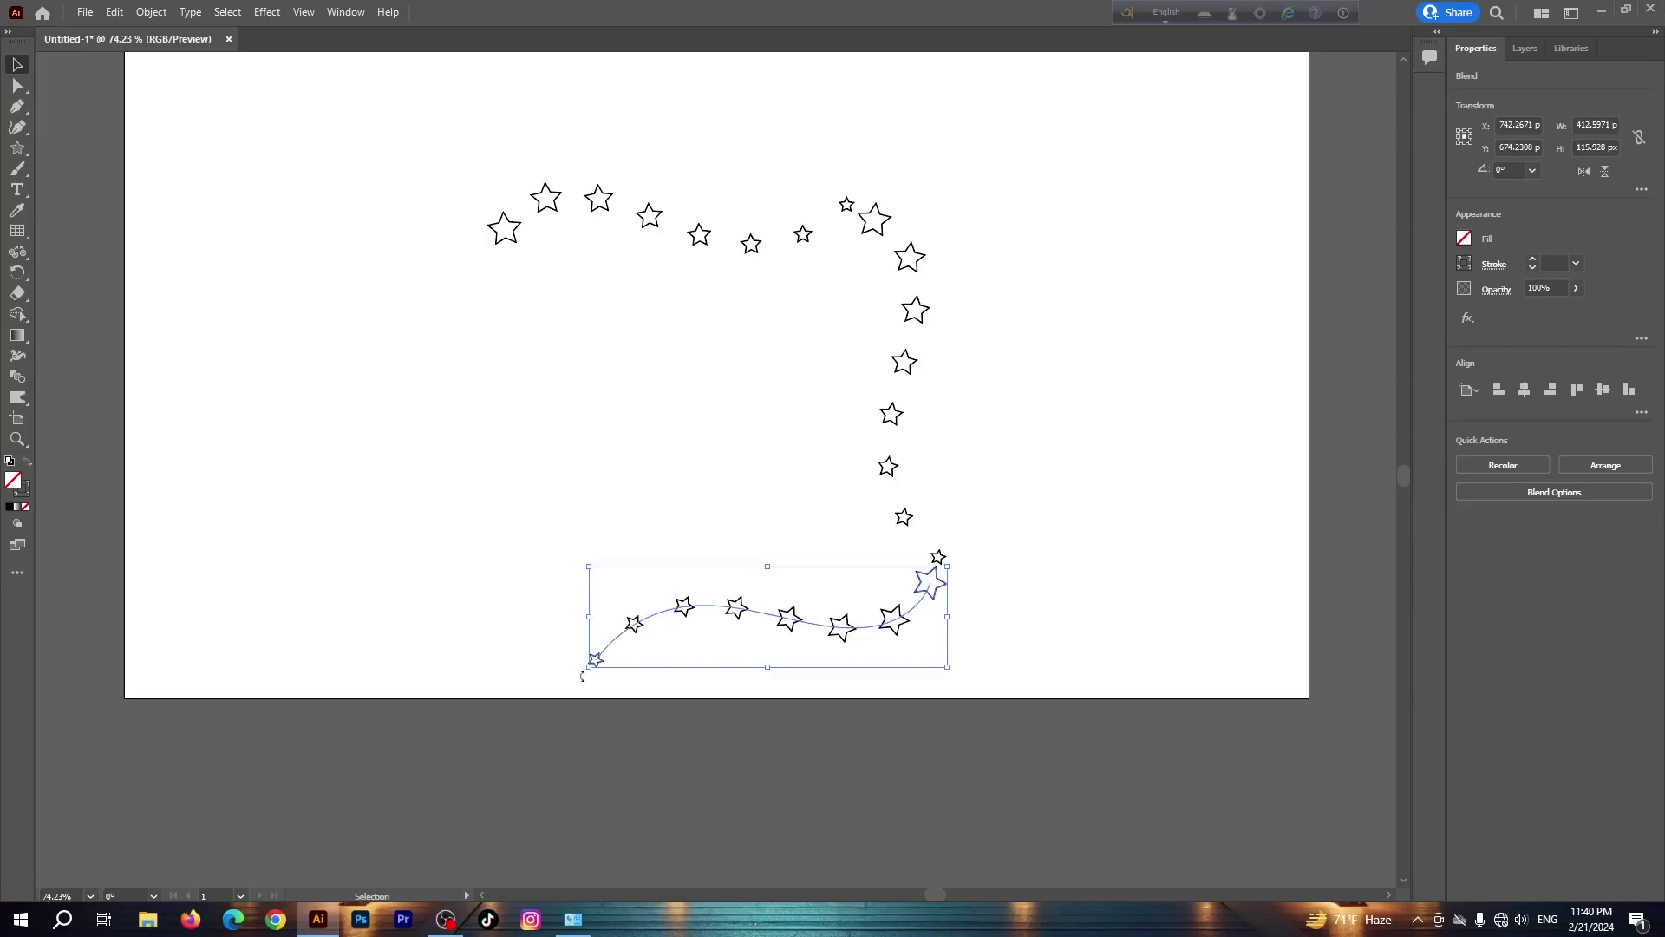
Flatten the bottom star wave, then copy it upright onto the left edge
left_click_drag(581, 675, 565, 654)
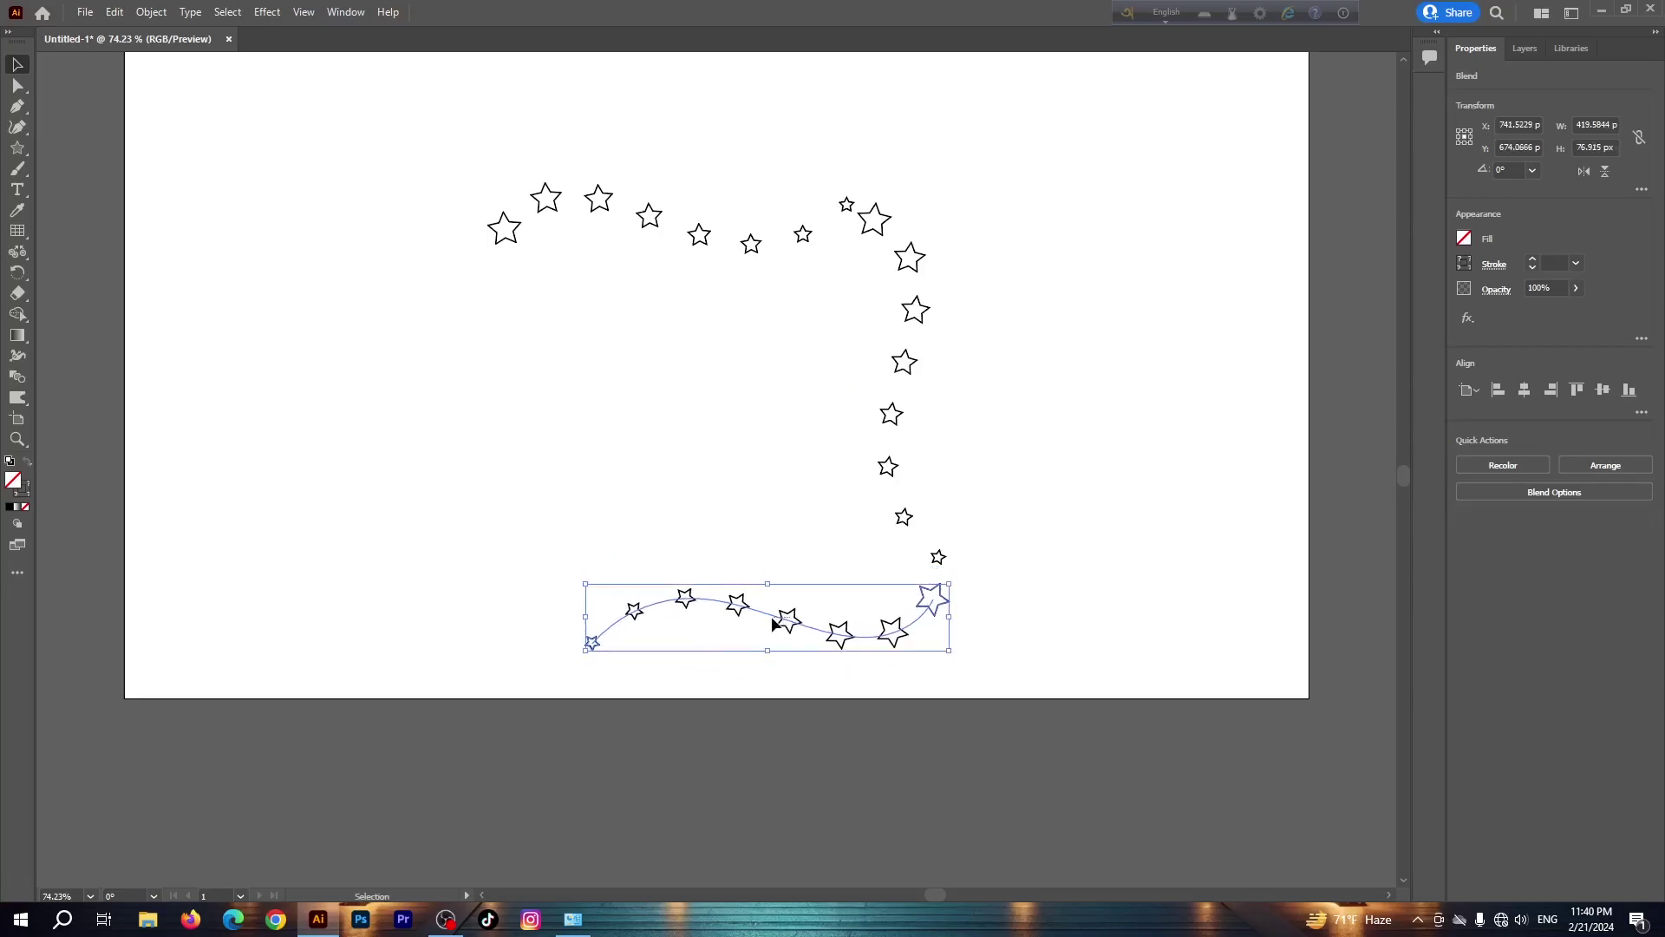
mouse_move(792, 614)
left_mouse_down()
mouse_move(763, 617)
mouse_move(762, 595)
mouse_move(500, 440)
left_mouse_up()
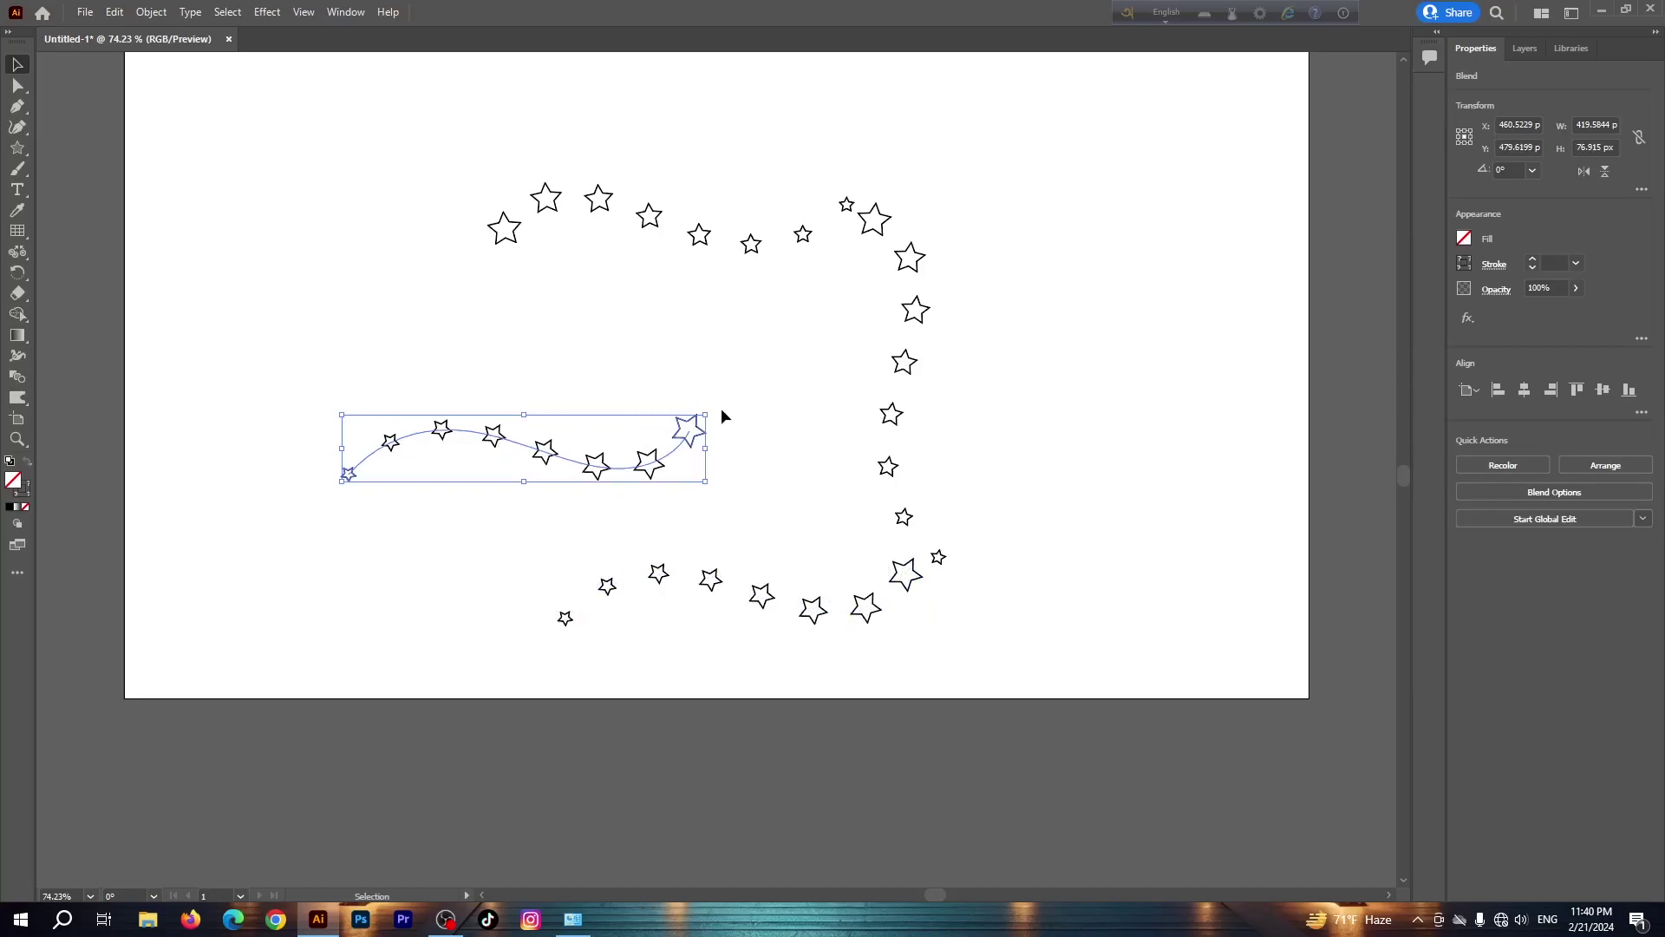
left_click_drag(713, 406, 568, 618)
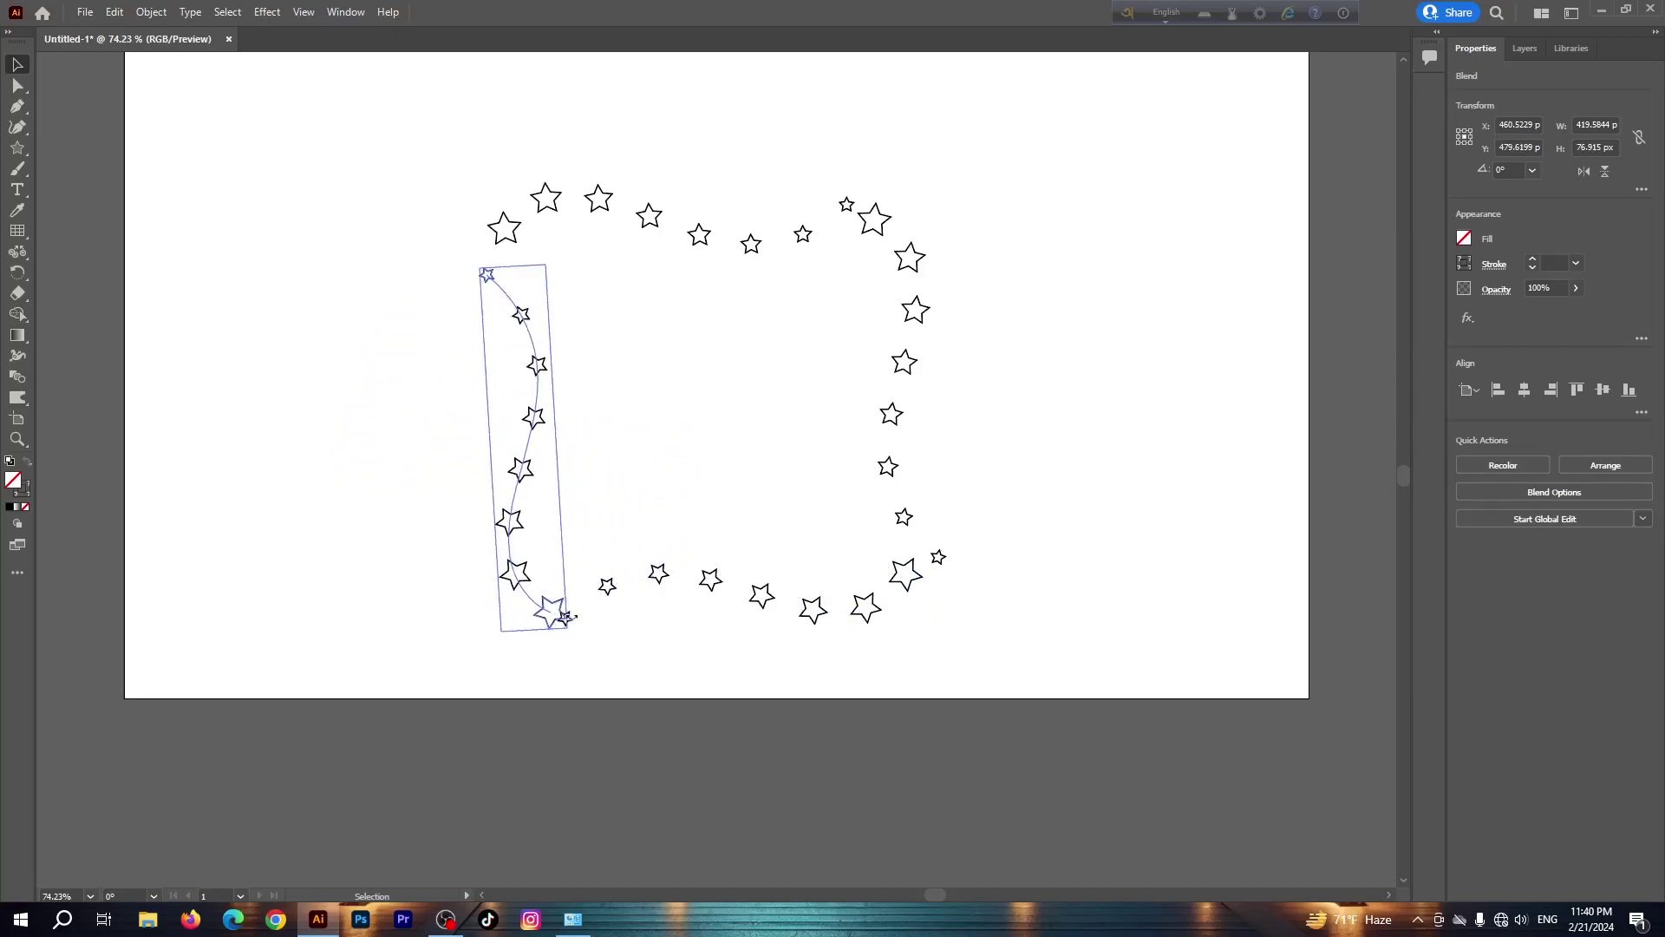
left_click_drag(534, 471, 506, 454)
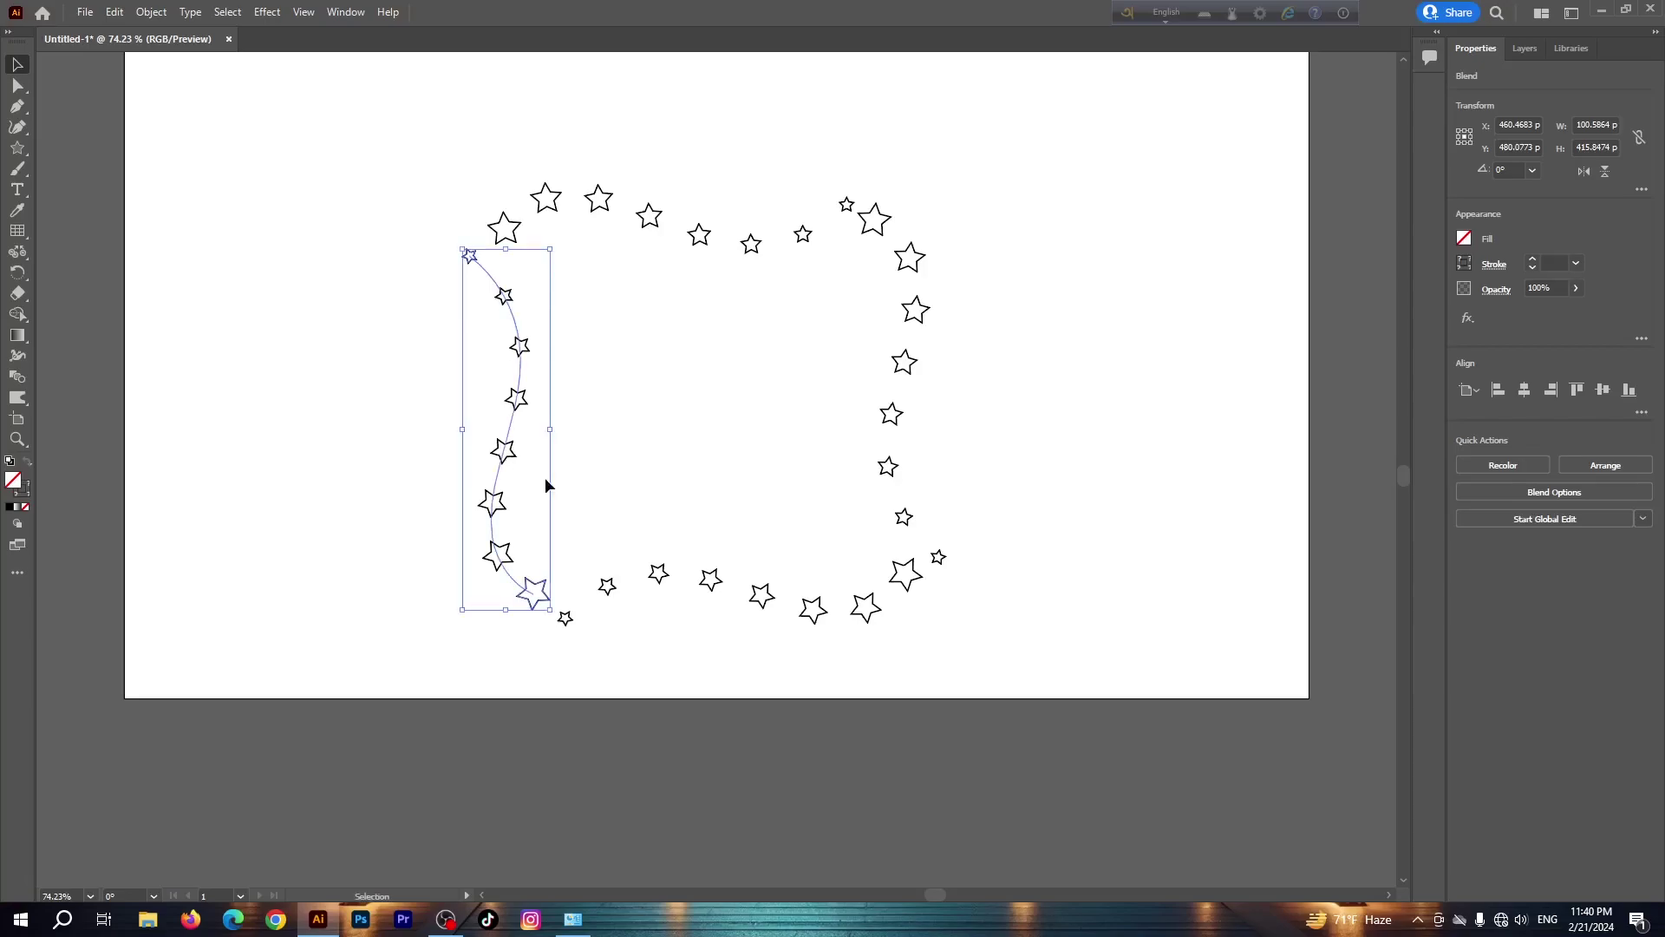
Nudge the left star wave into line and select all four star waves
left_click(1037, 420)
left_click_drag(906, 370, 918, 363)
left_click(361, 260)
mouse_move(322, 178)
left_mouse_down()
mouse_move(841, 526)
mouse_move(1086, 638)
left_mouse_up()
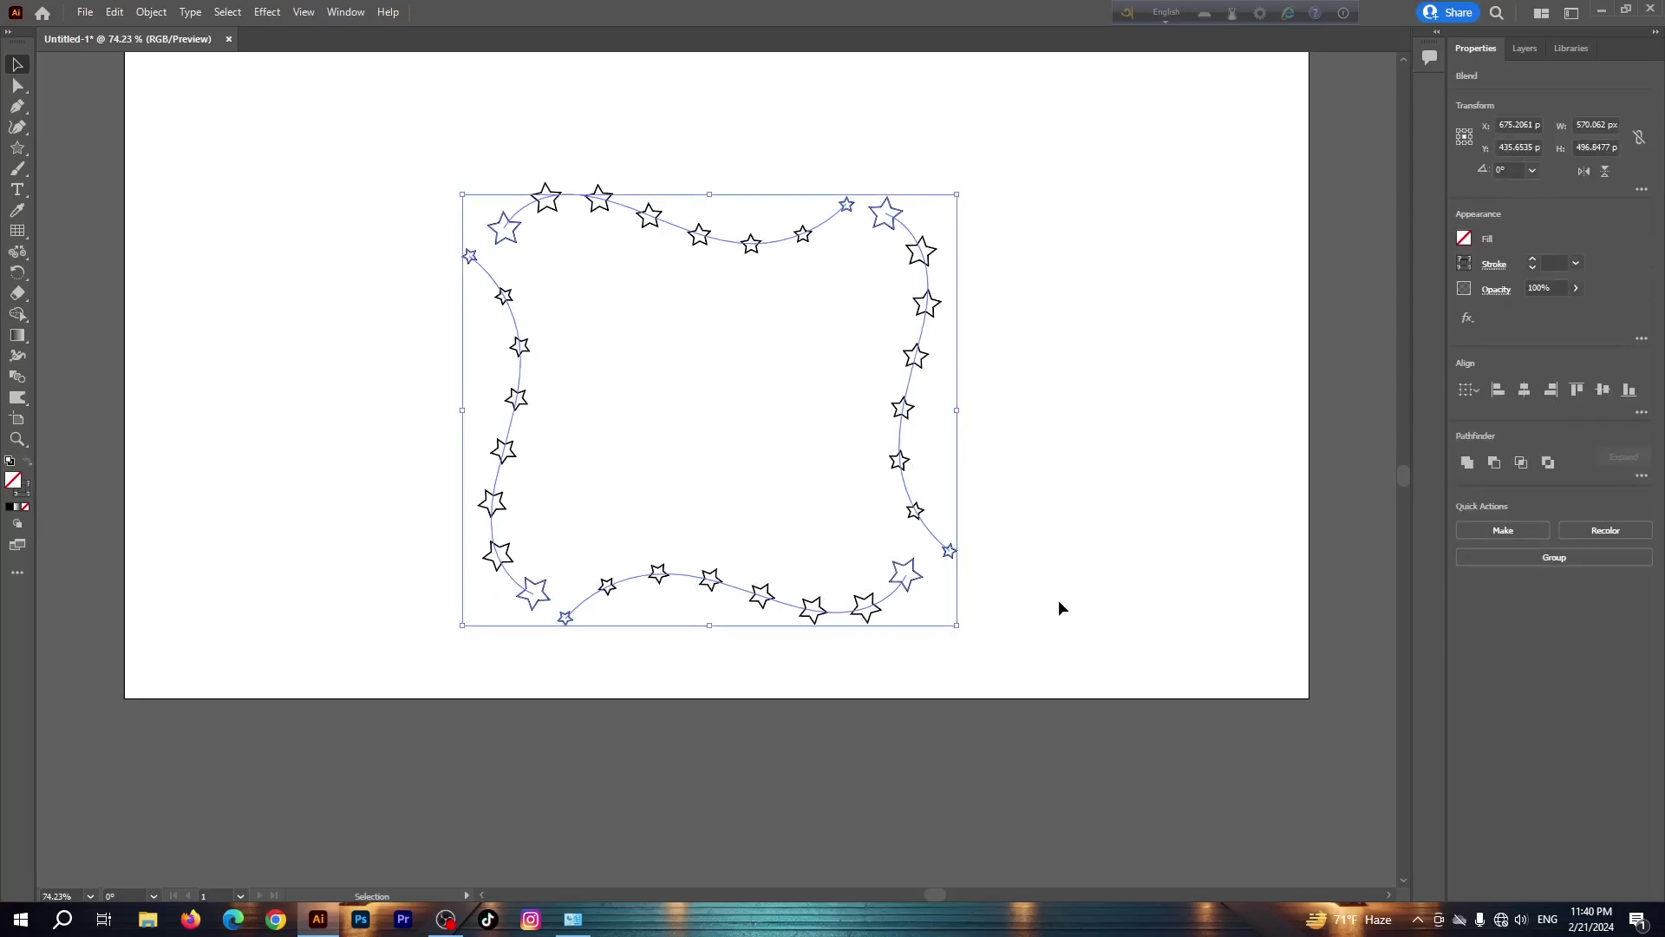
Group the four star waves into one frame with Ctrl+G
key("a")
key("ctrl+g")
key("v")
Try a Transform effect on the frame at 90% scale and 11° angle
left_click(267, 12)
mouse_move(320, 153)
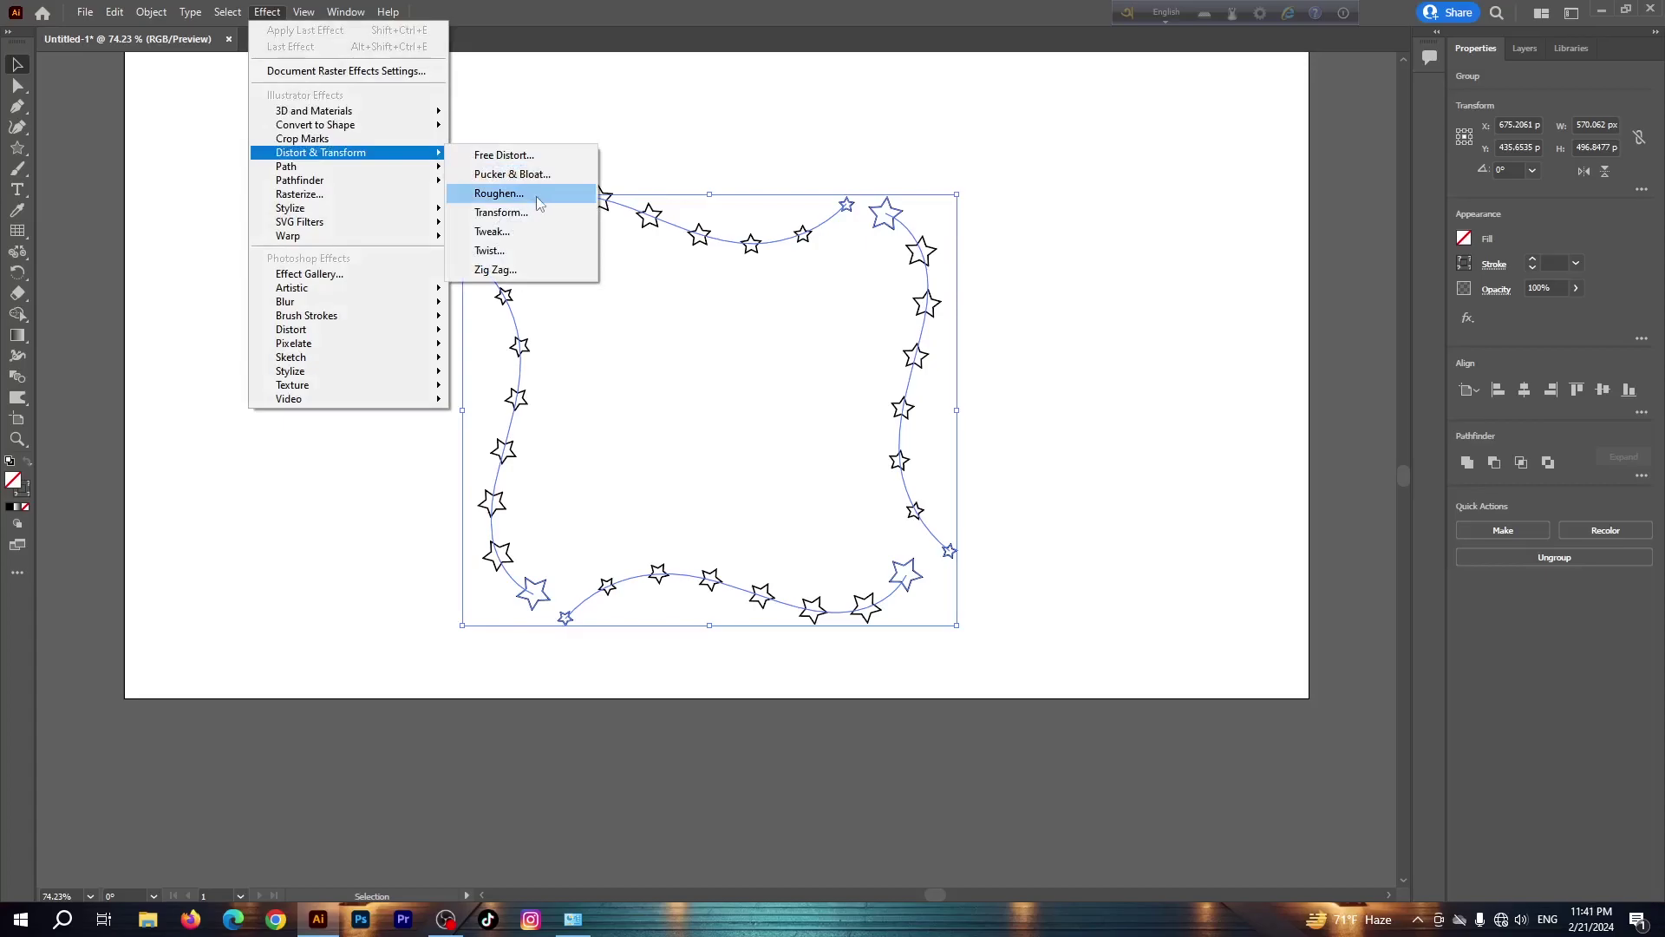
left_click(543, 213)
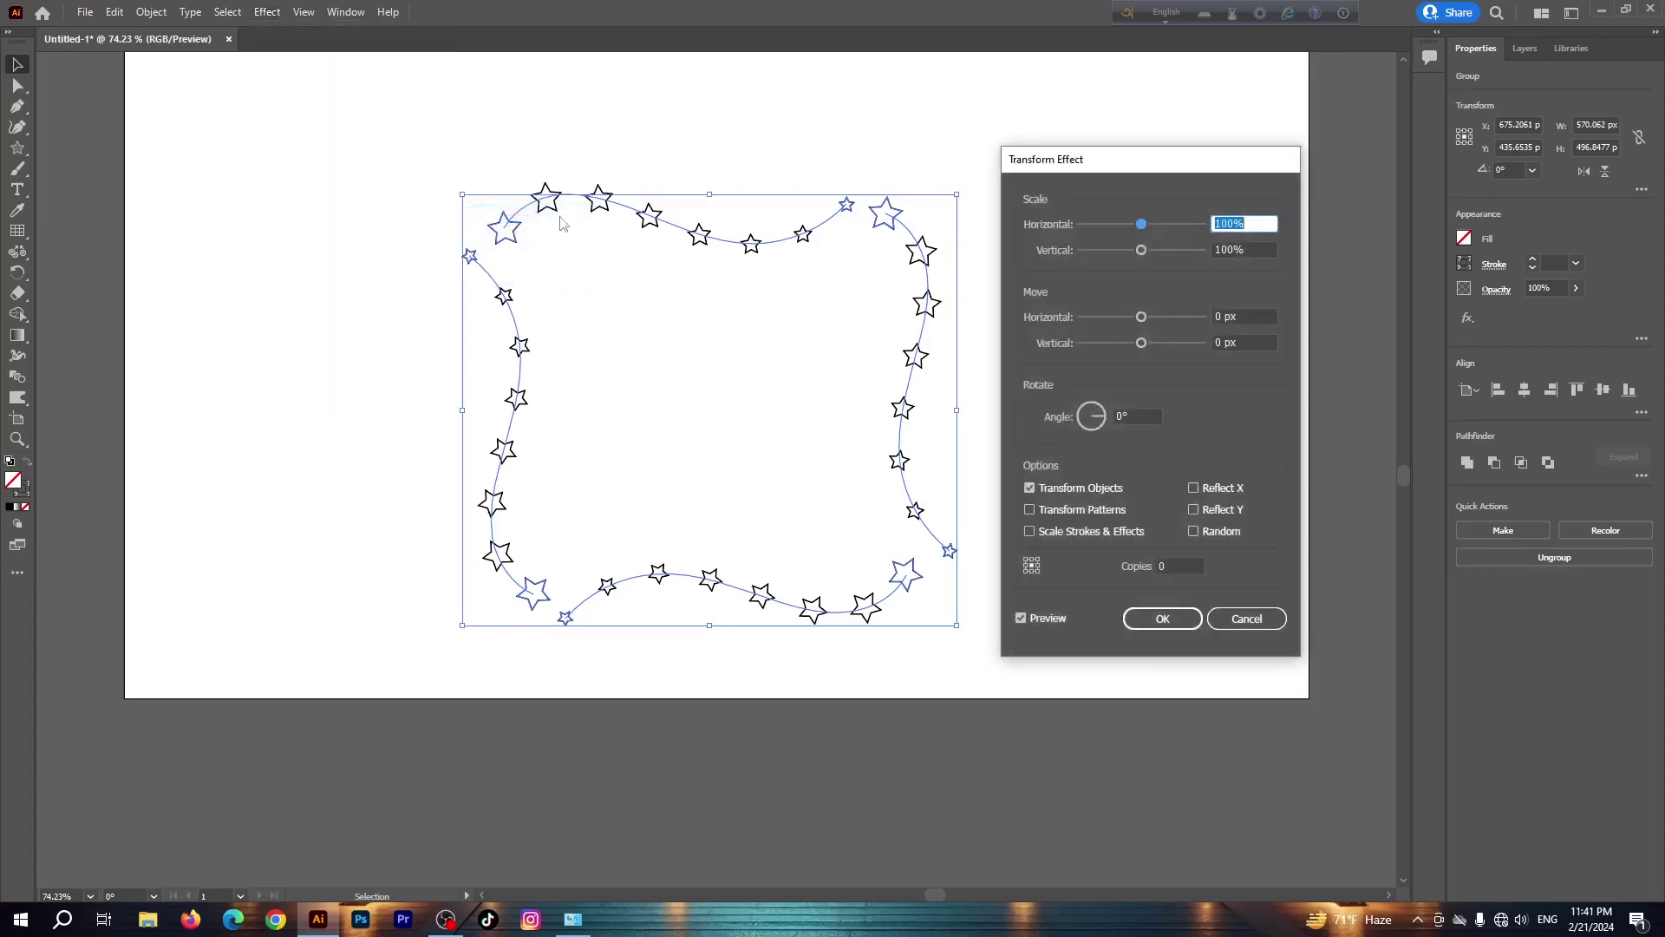
type("90")
left_click(1267, 249)
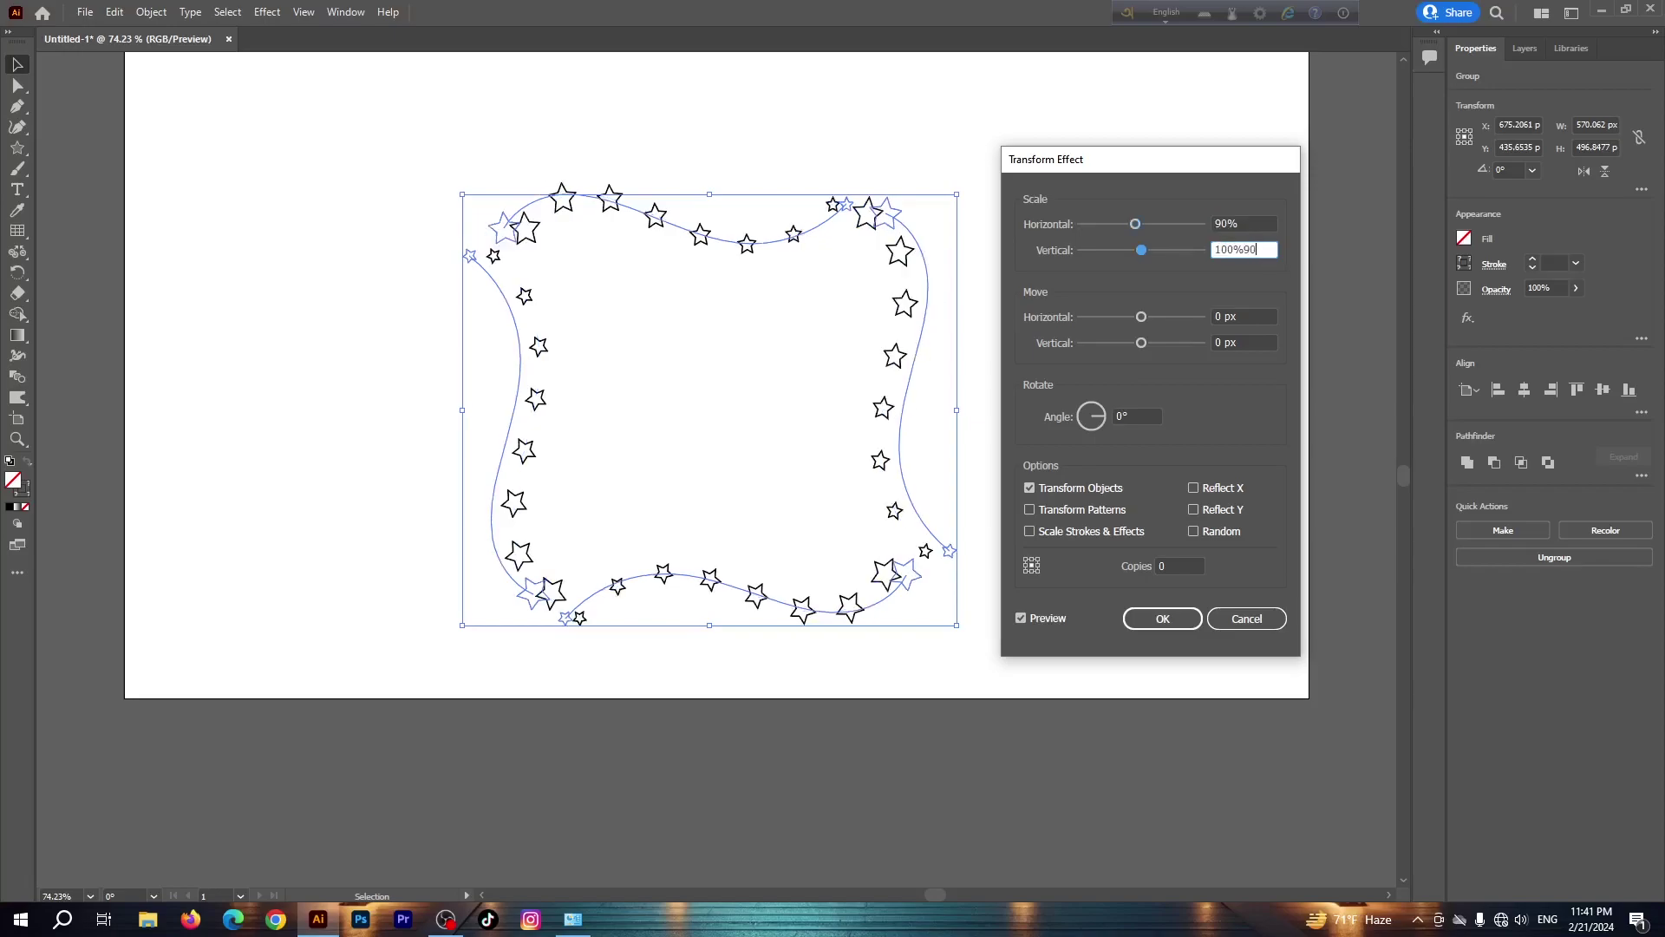
key("ctrl+a")
type("90")
left_click(1144, 415)
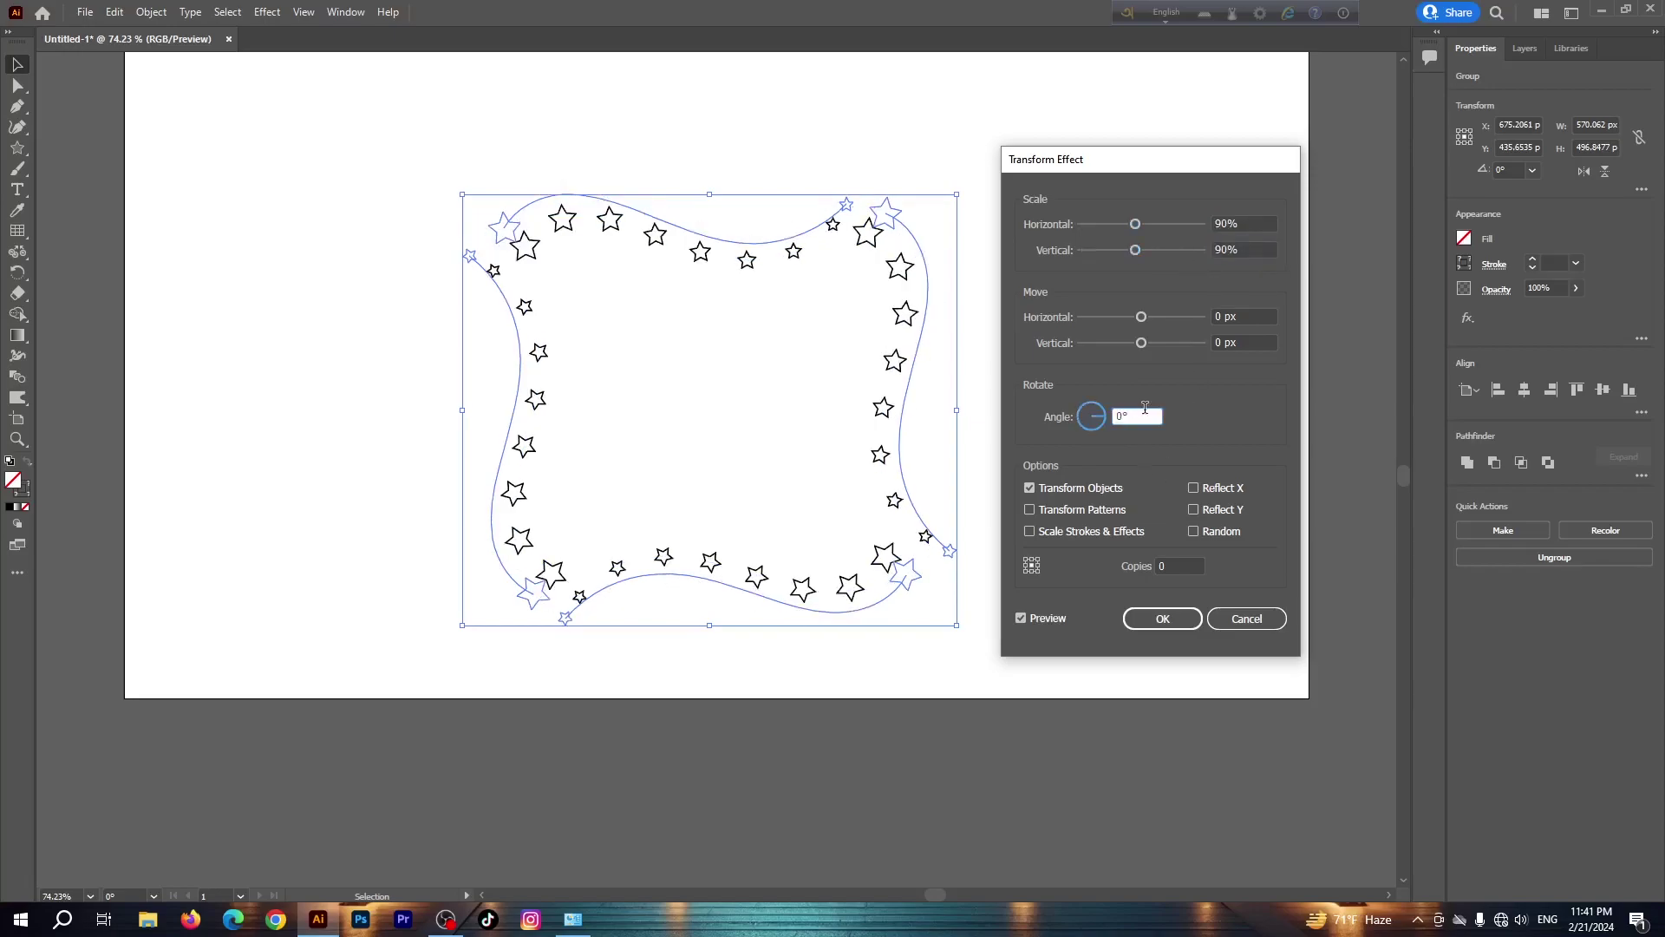
key("Up")
key("Up")
key("Up")
key("Up")
key("Up")
key("Up")
key("Up")
key("Up")
key("Up")
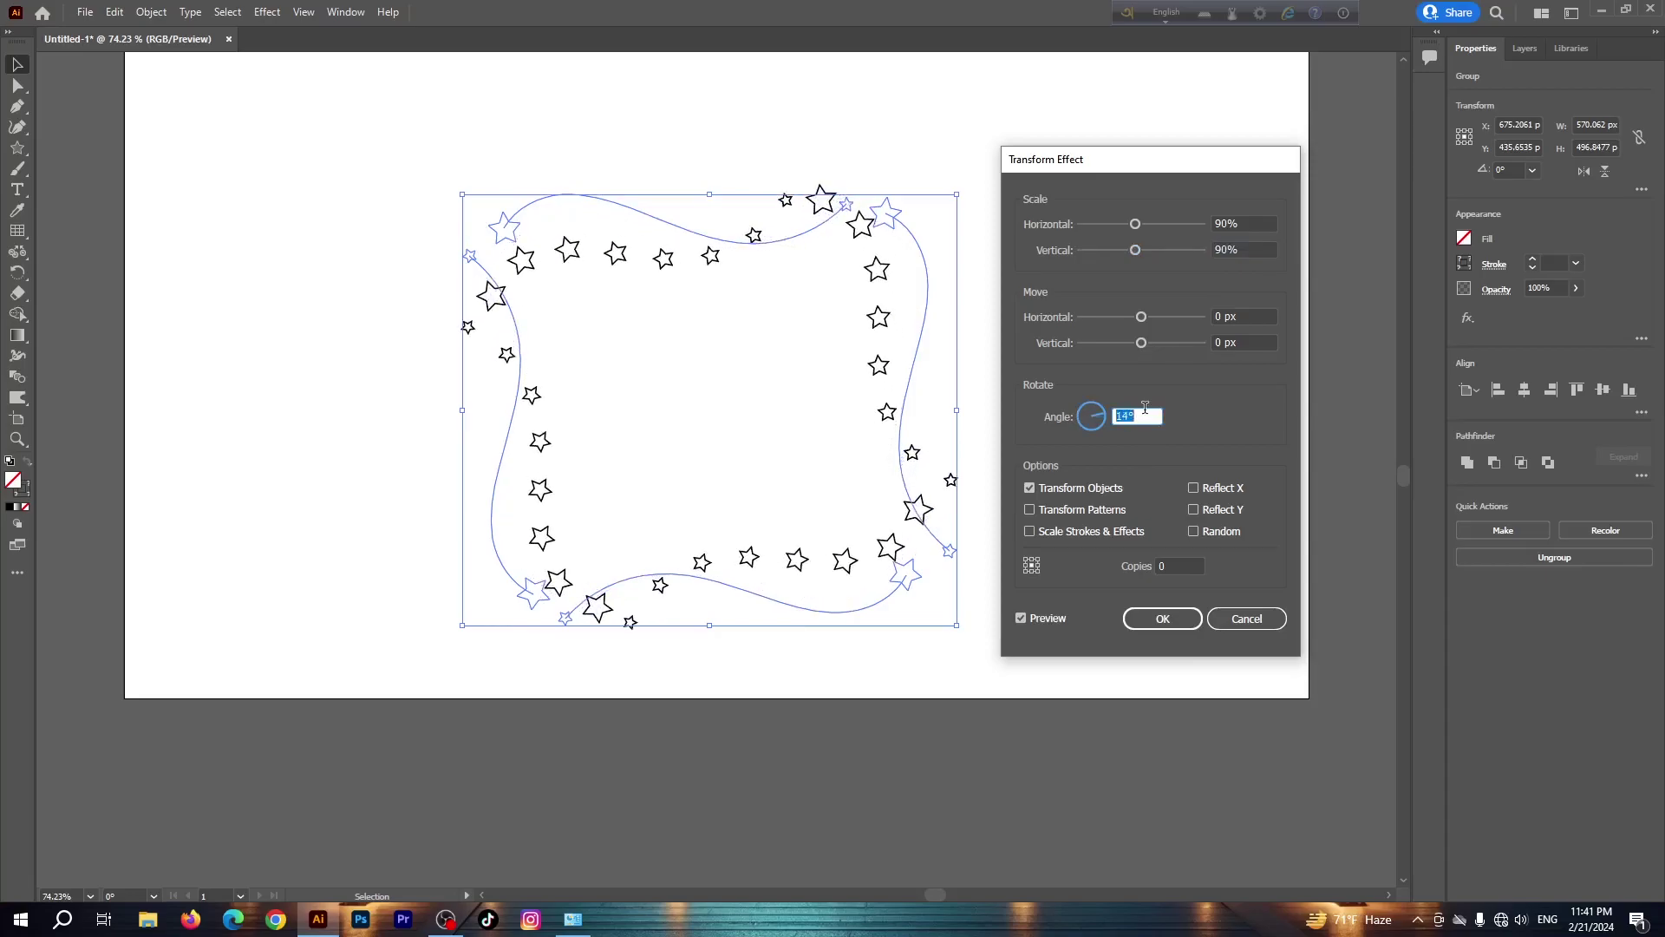
key("Down")
key("Down")
key("Down")
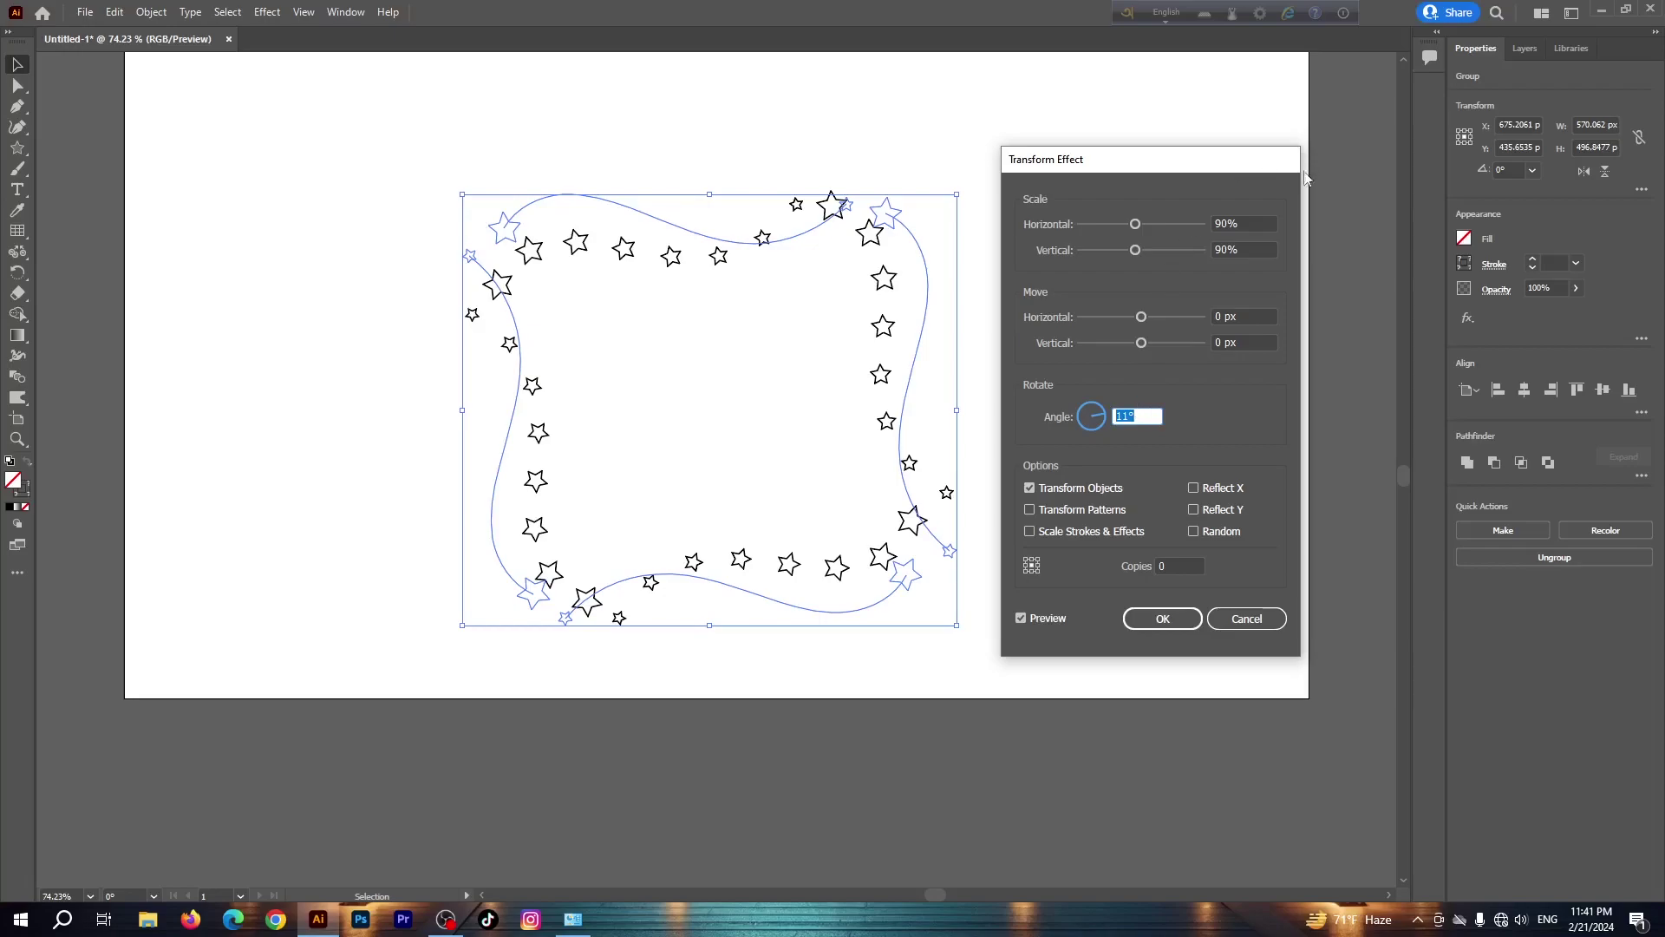
Change the Transform scale to 80% both ways, then cancel the effect
left_click(1247, 223)
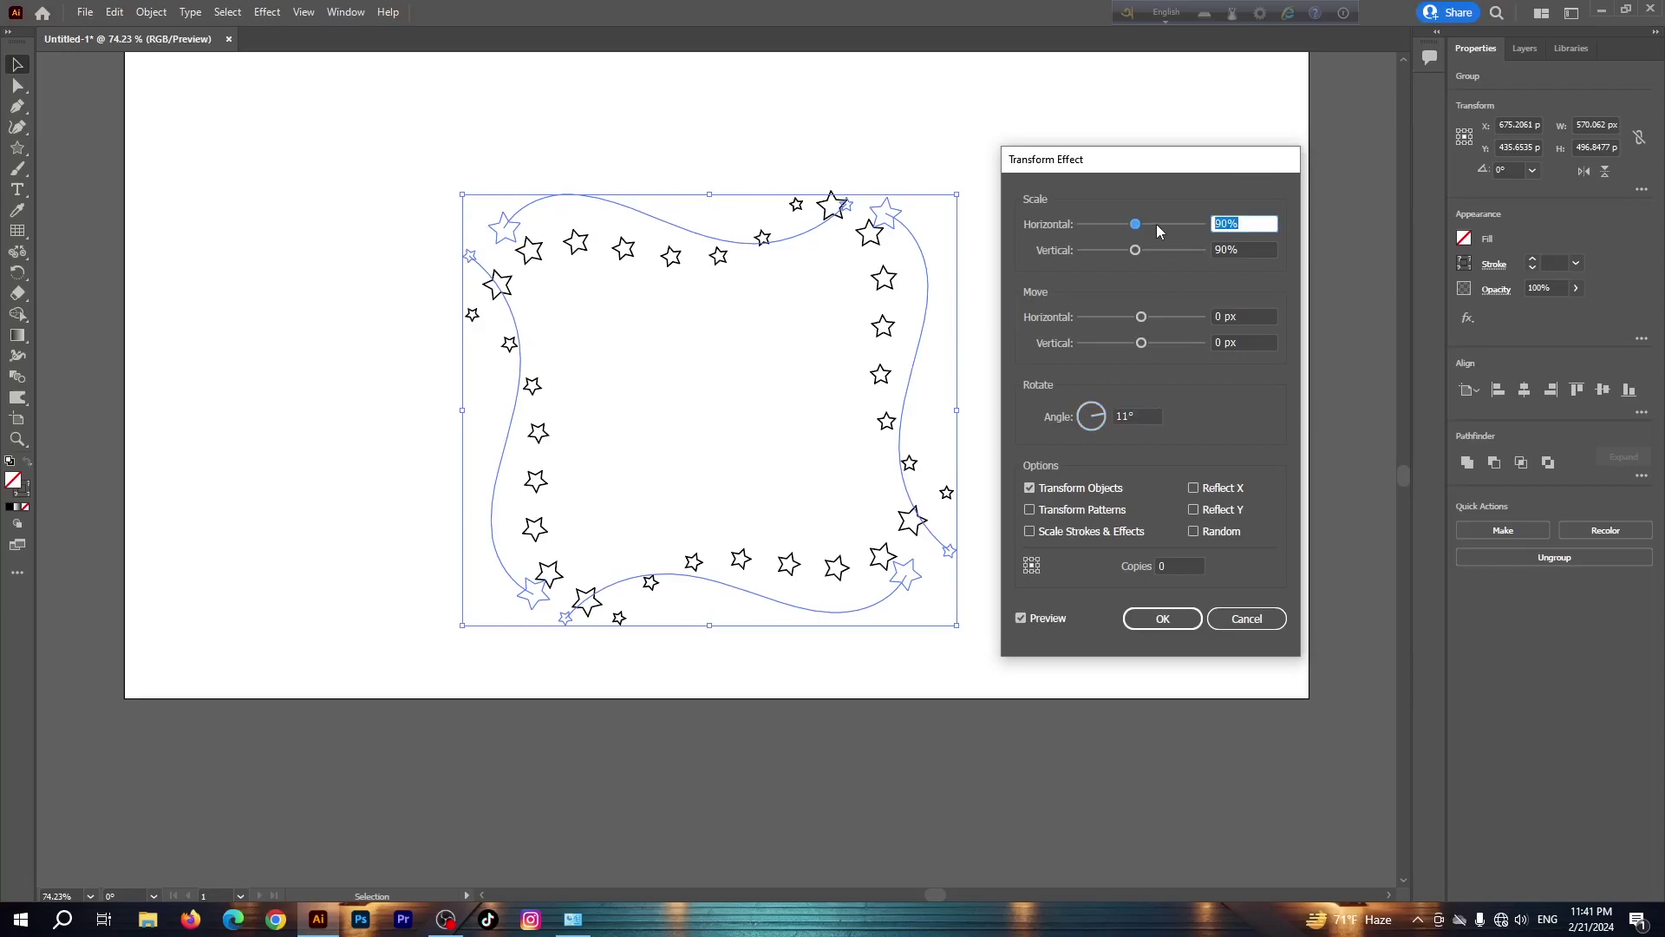
type("80")
key("Tab")
type("80")
left_click(1154, 417)
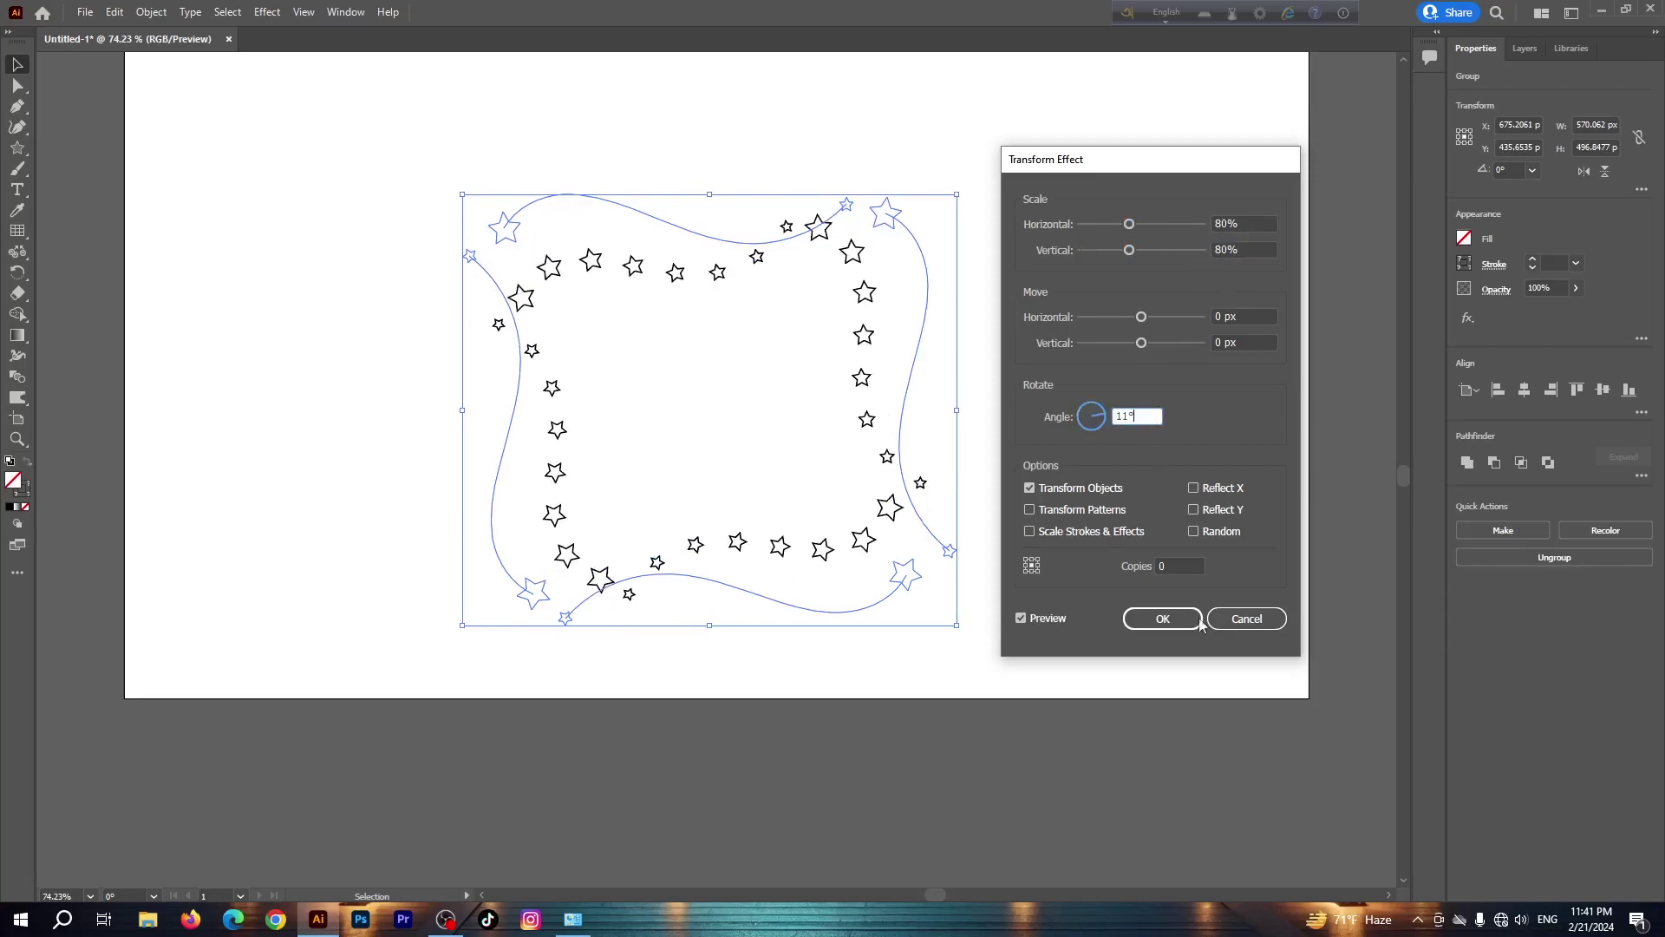
left_click(1192, 565)
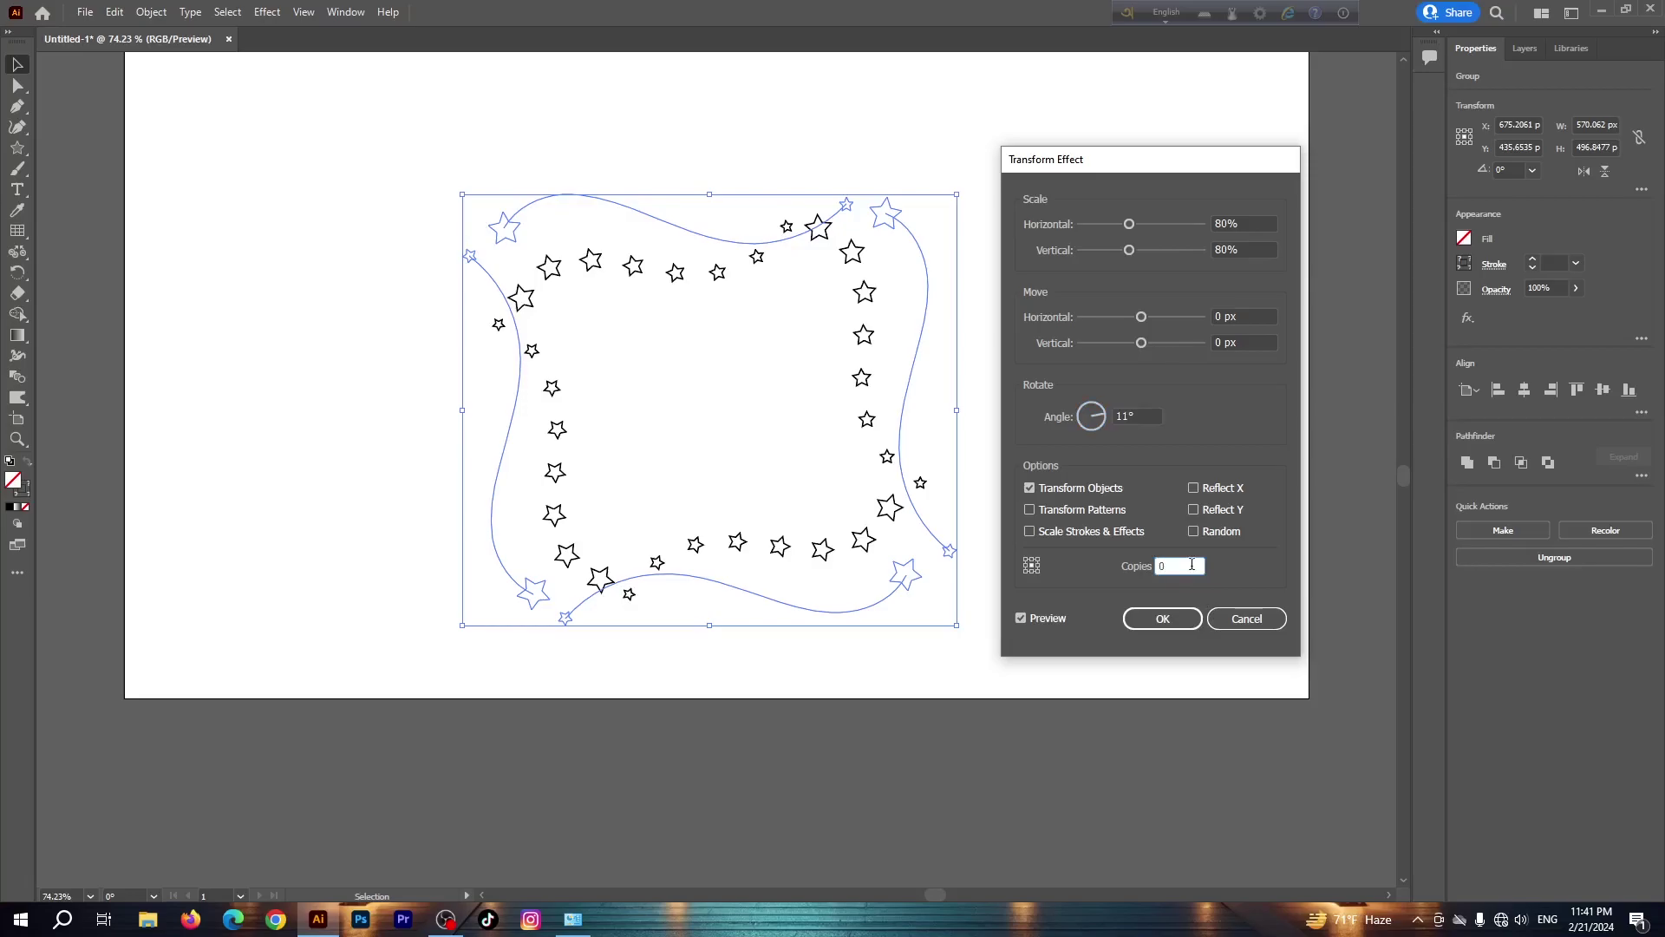
left_click(1249, 620)
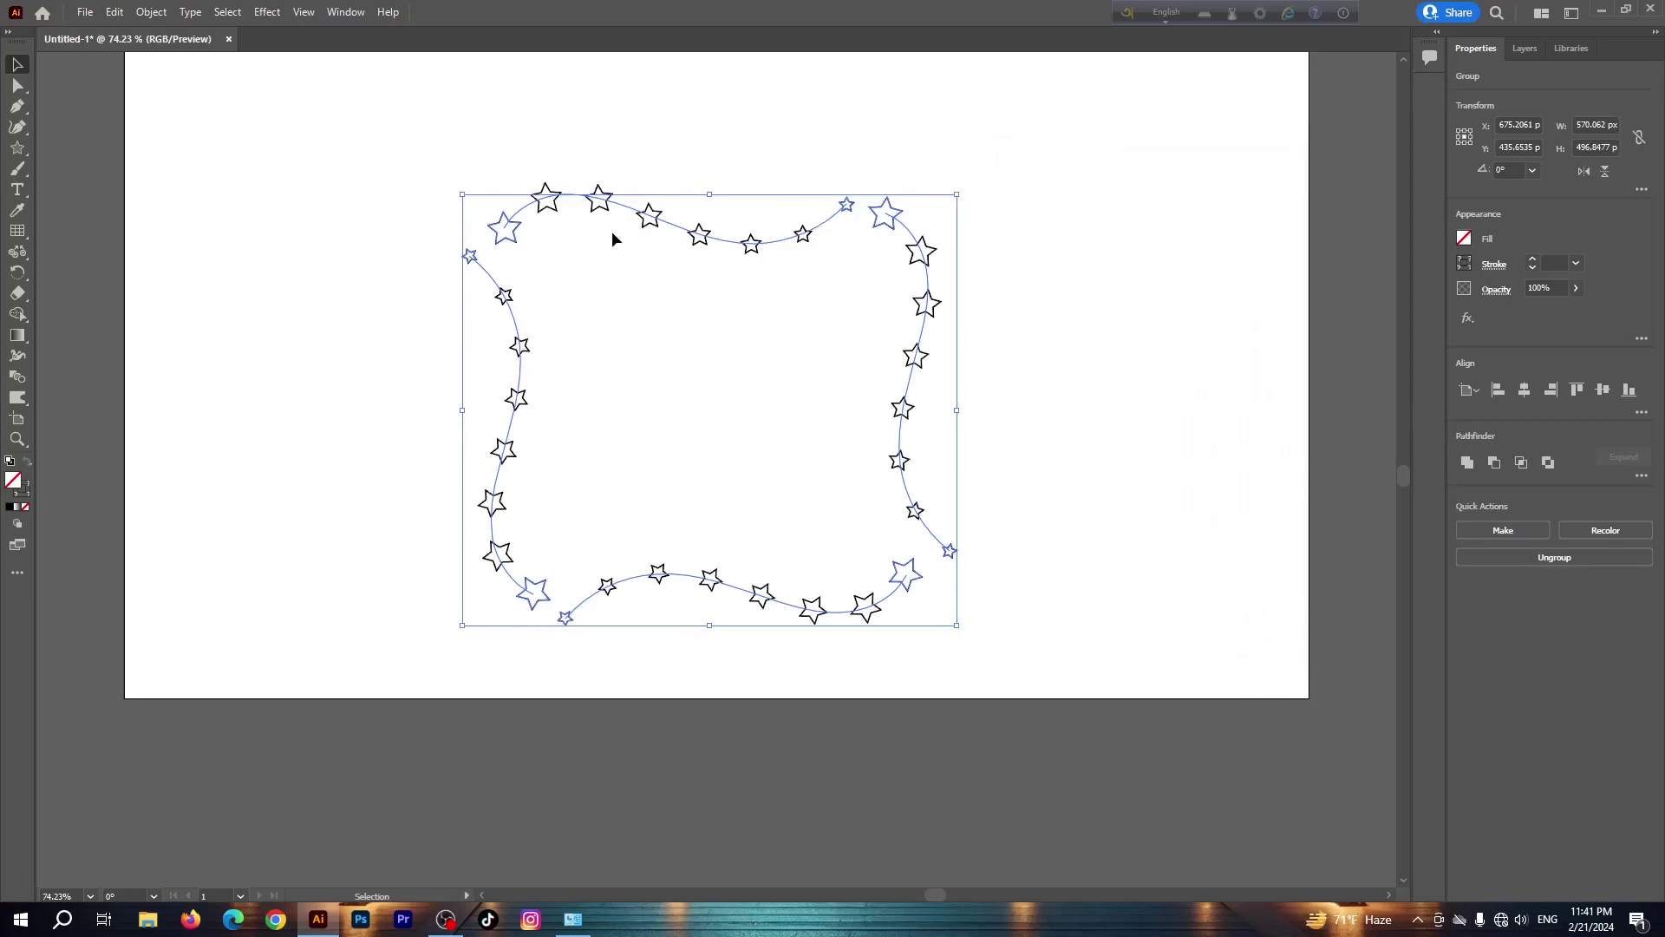
Fill the stars magenta, then blue, and finally with a white-to-black gradient
left_click(1468, 240)
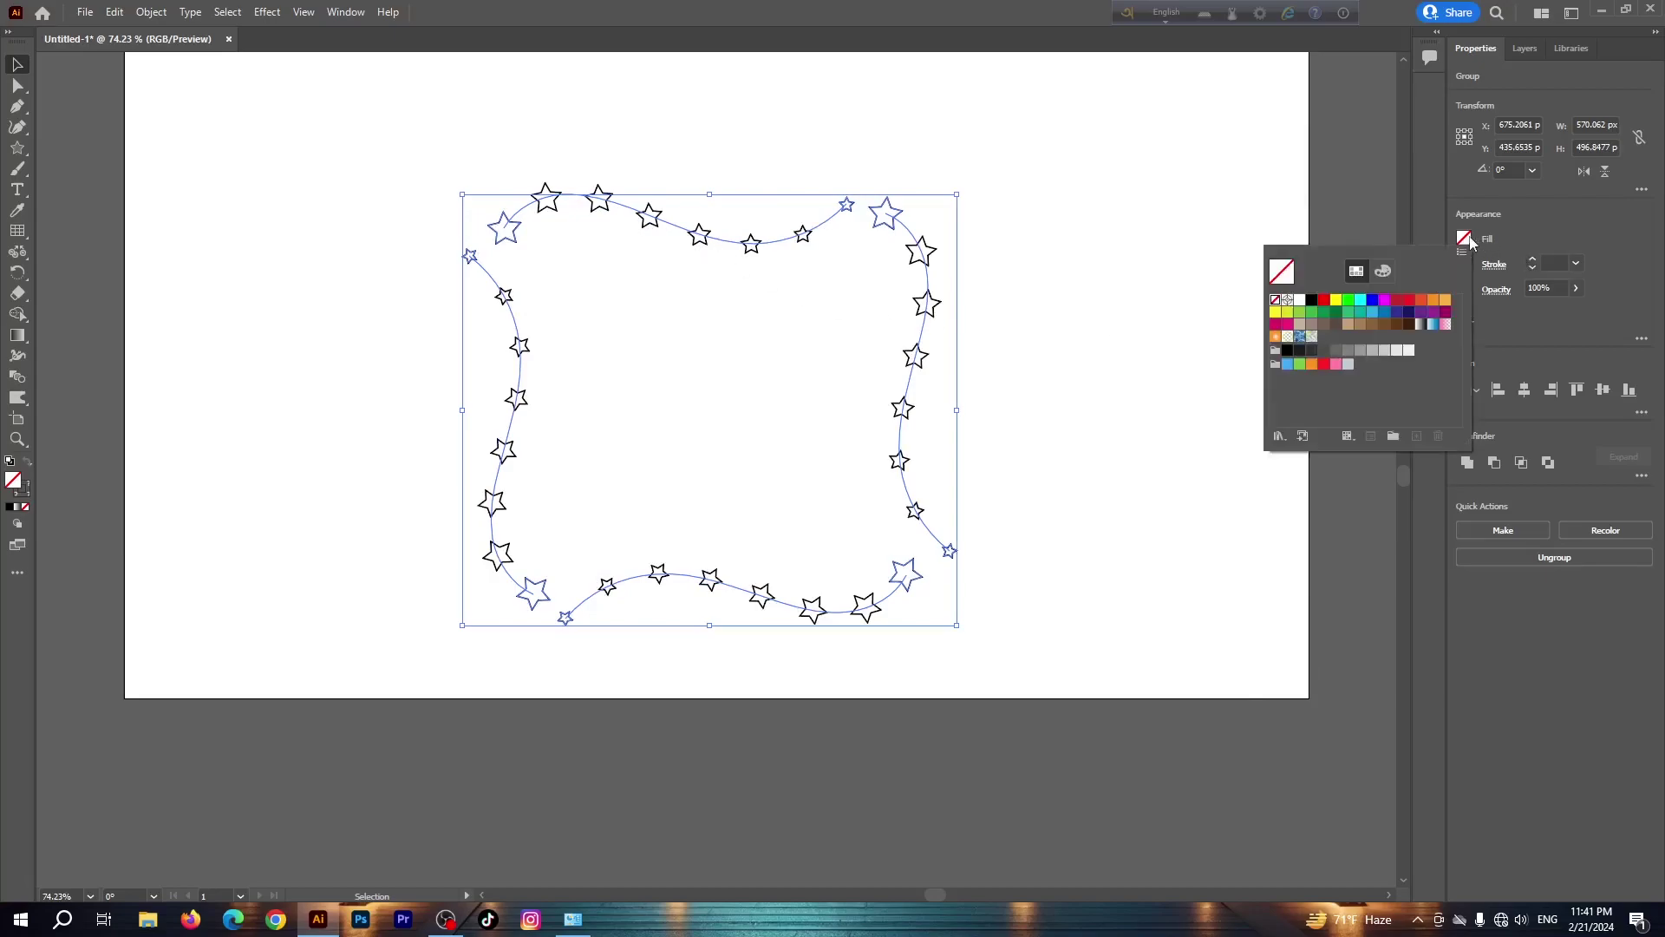
left_click(1385, 301)
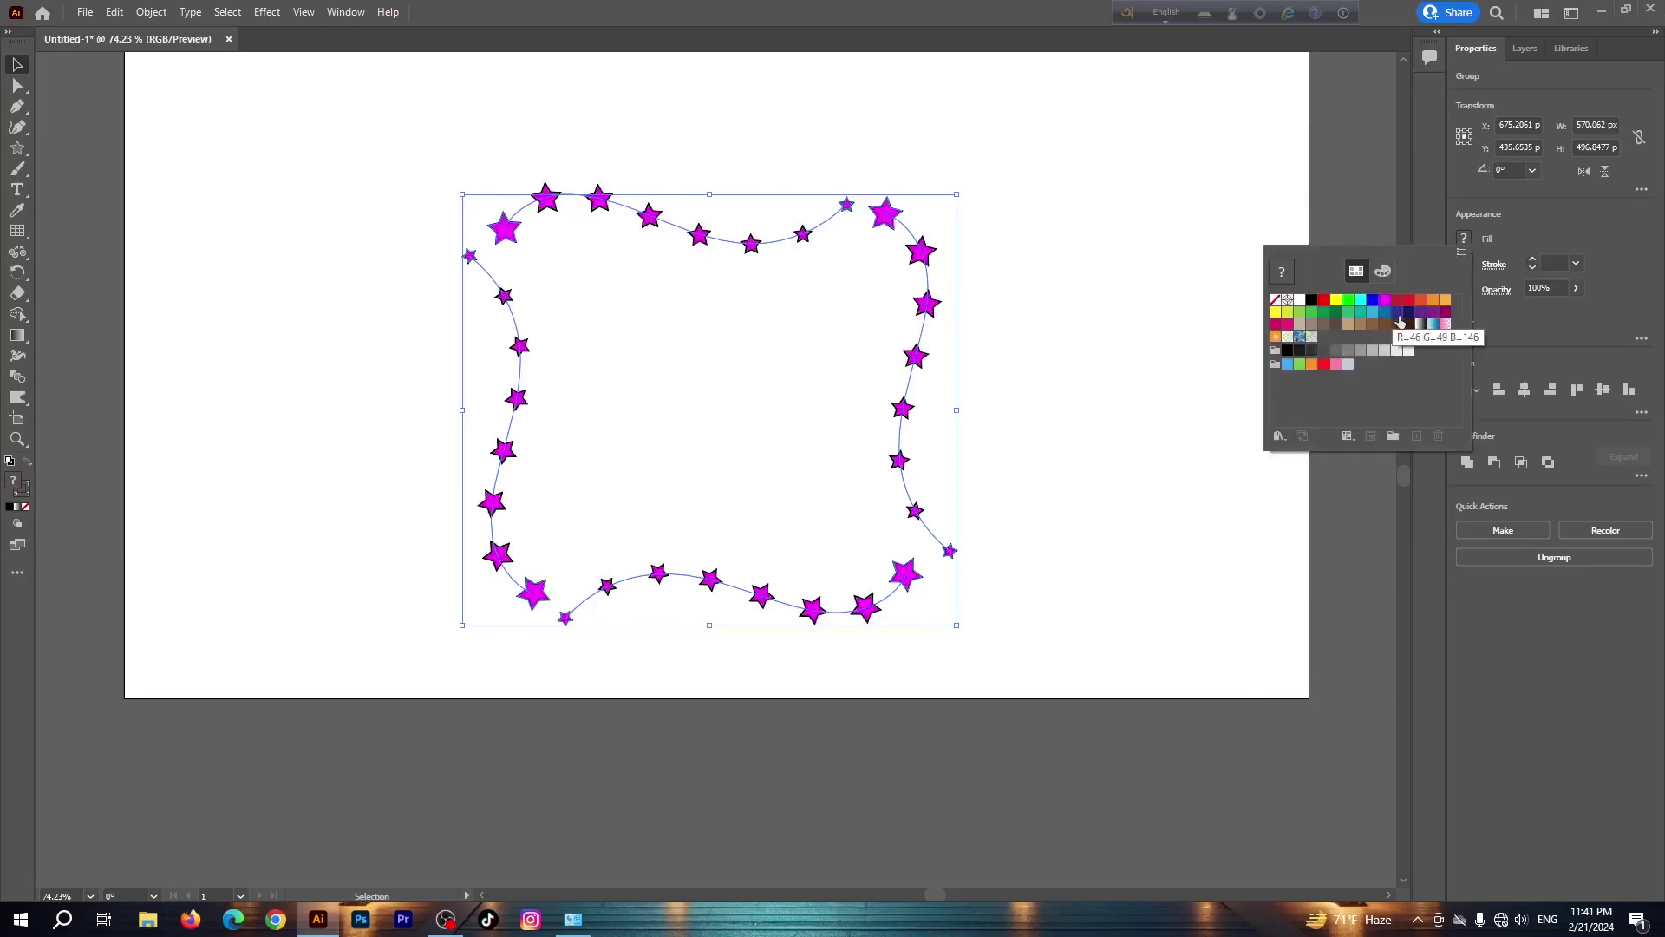
left_click(1386, 313)
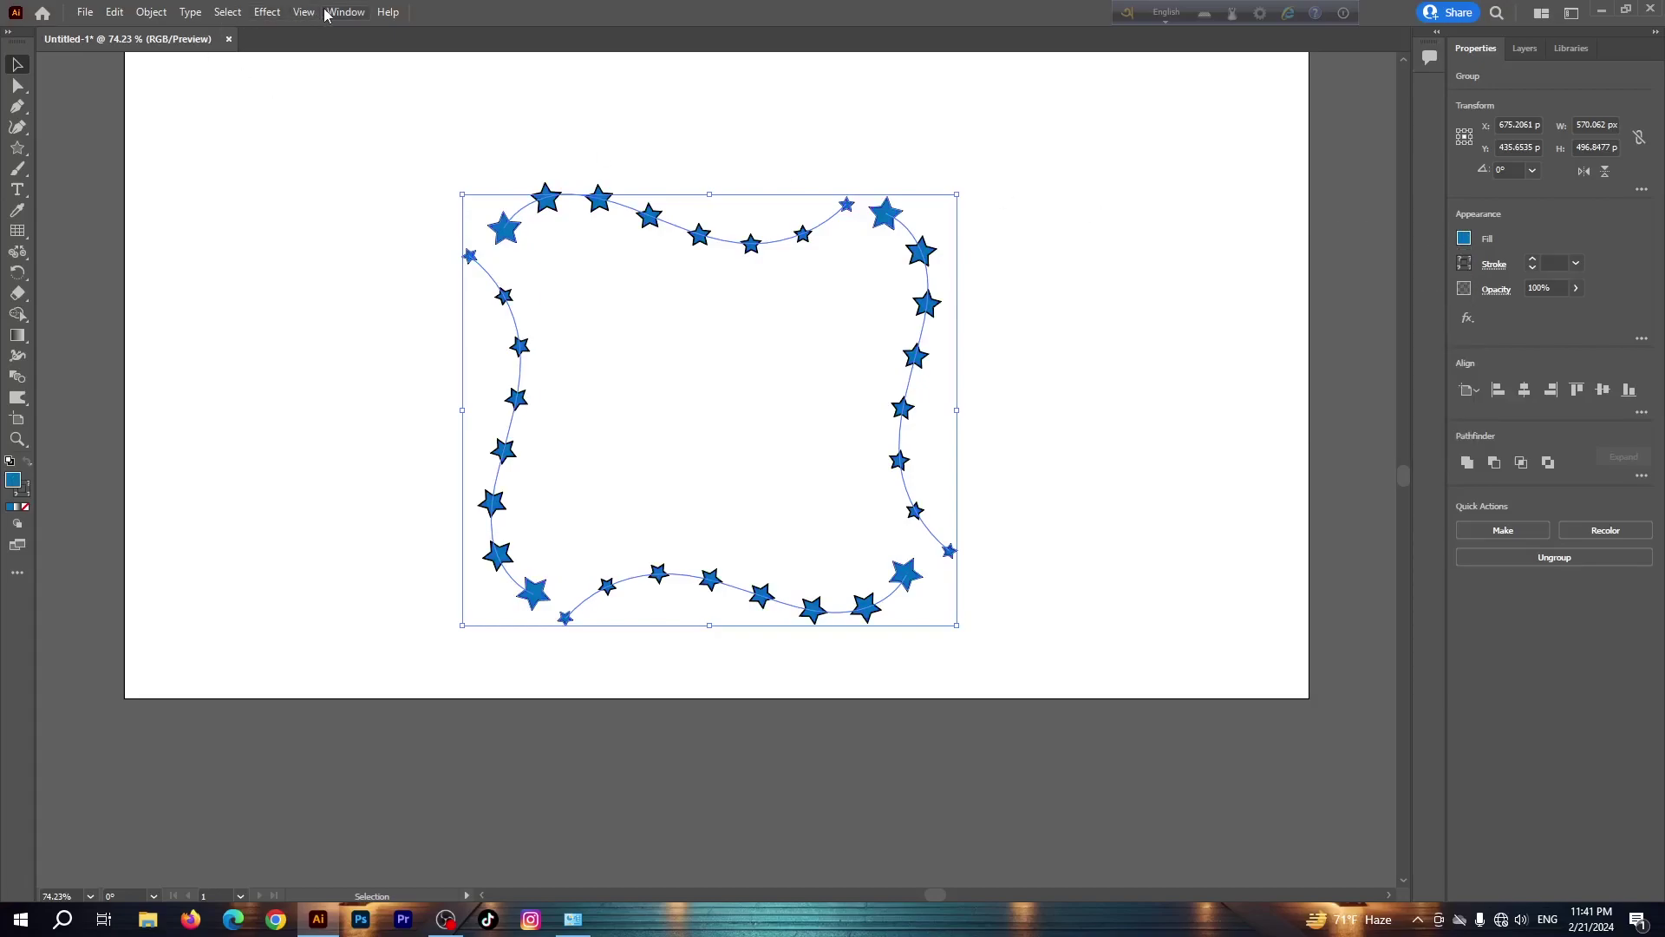
left_click(17, 508)
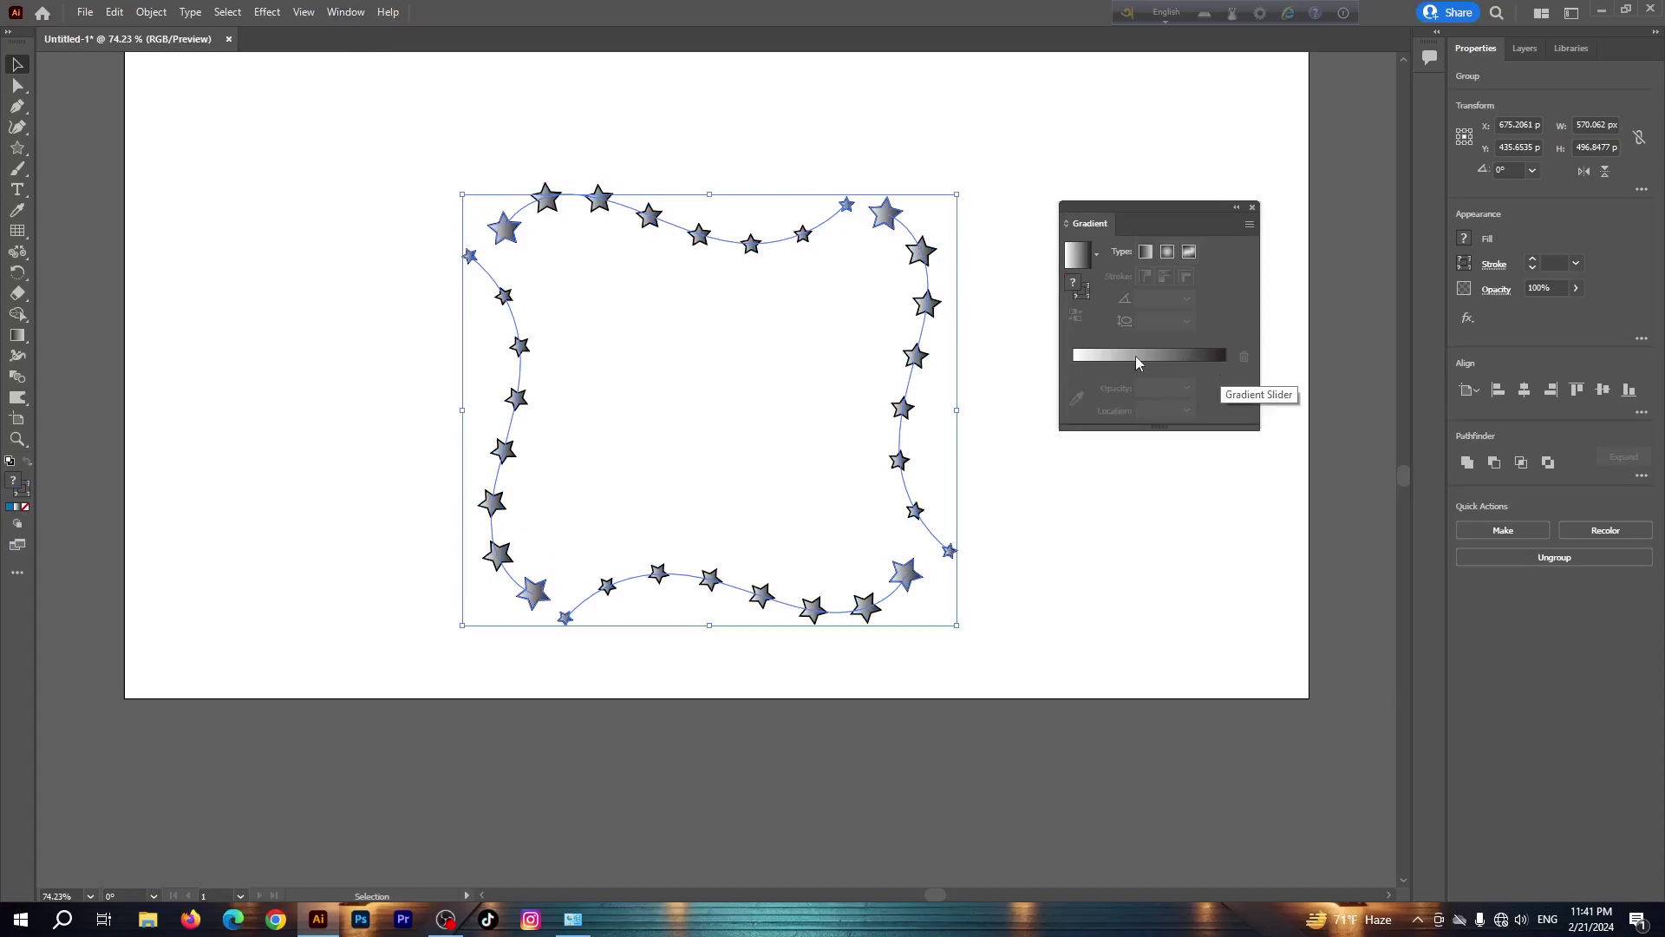
Reopen the Transform effect on the star frame with 80% horizontal scale
left_click(1253, 210)
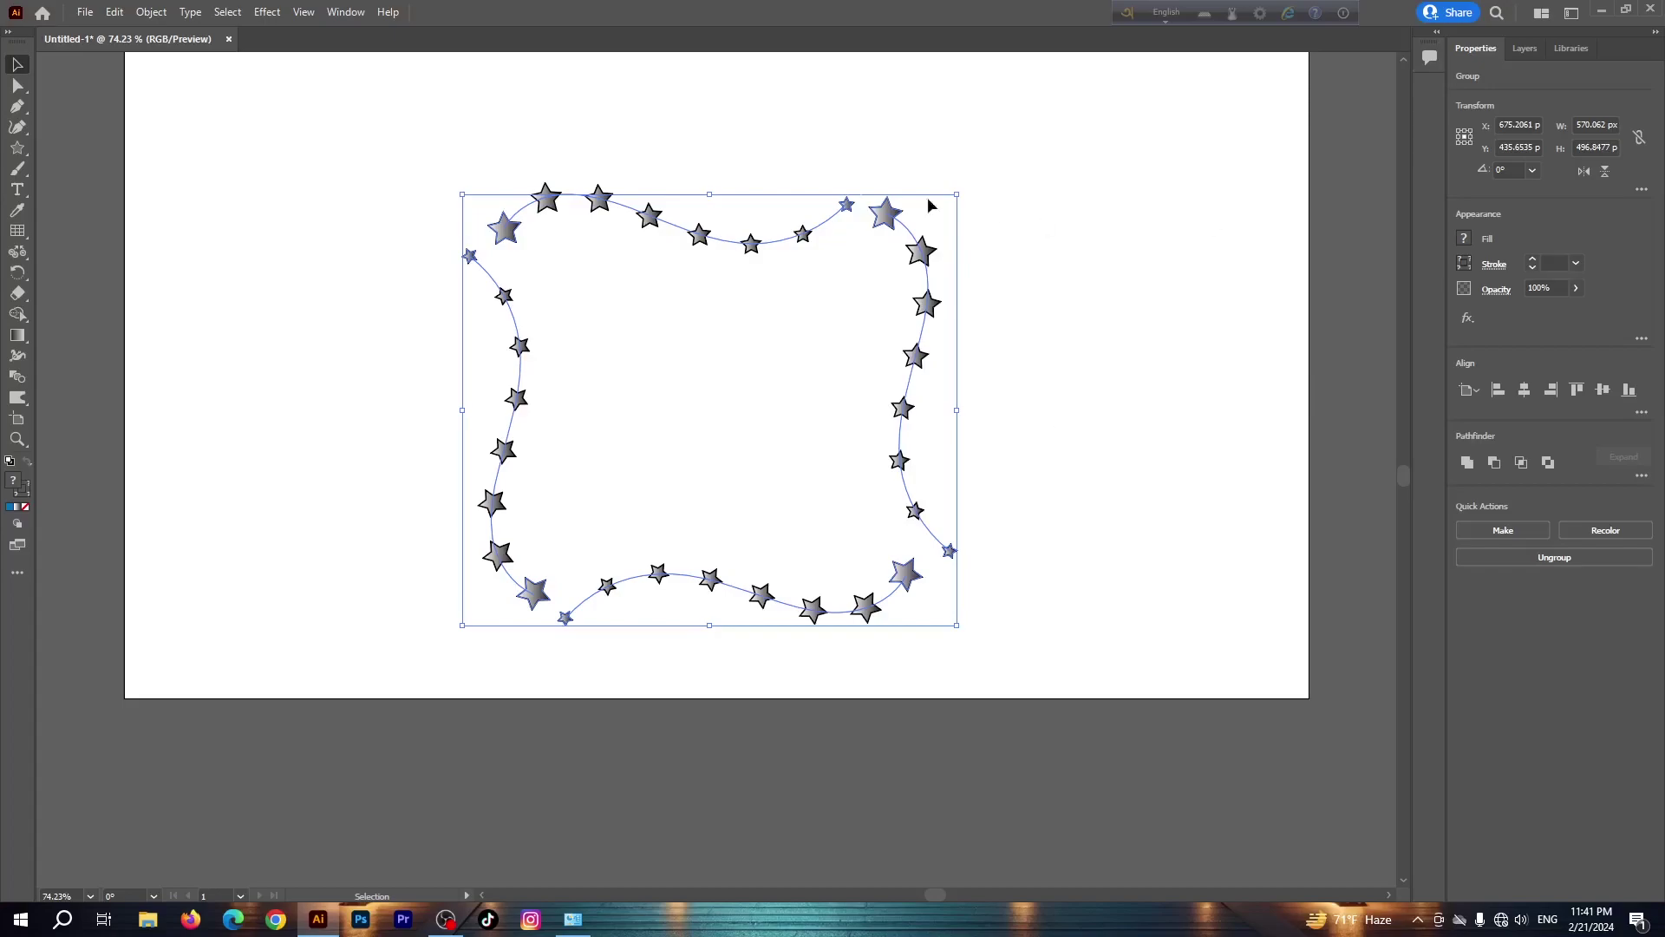
left_click(271, 13)
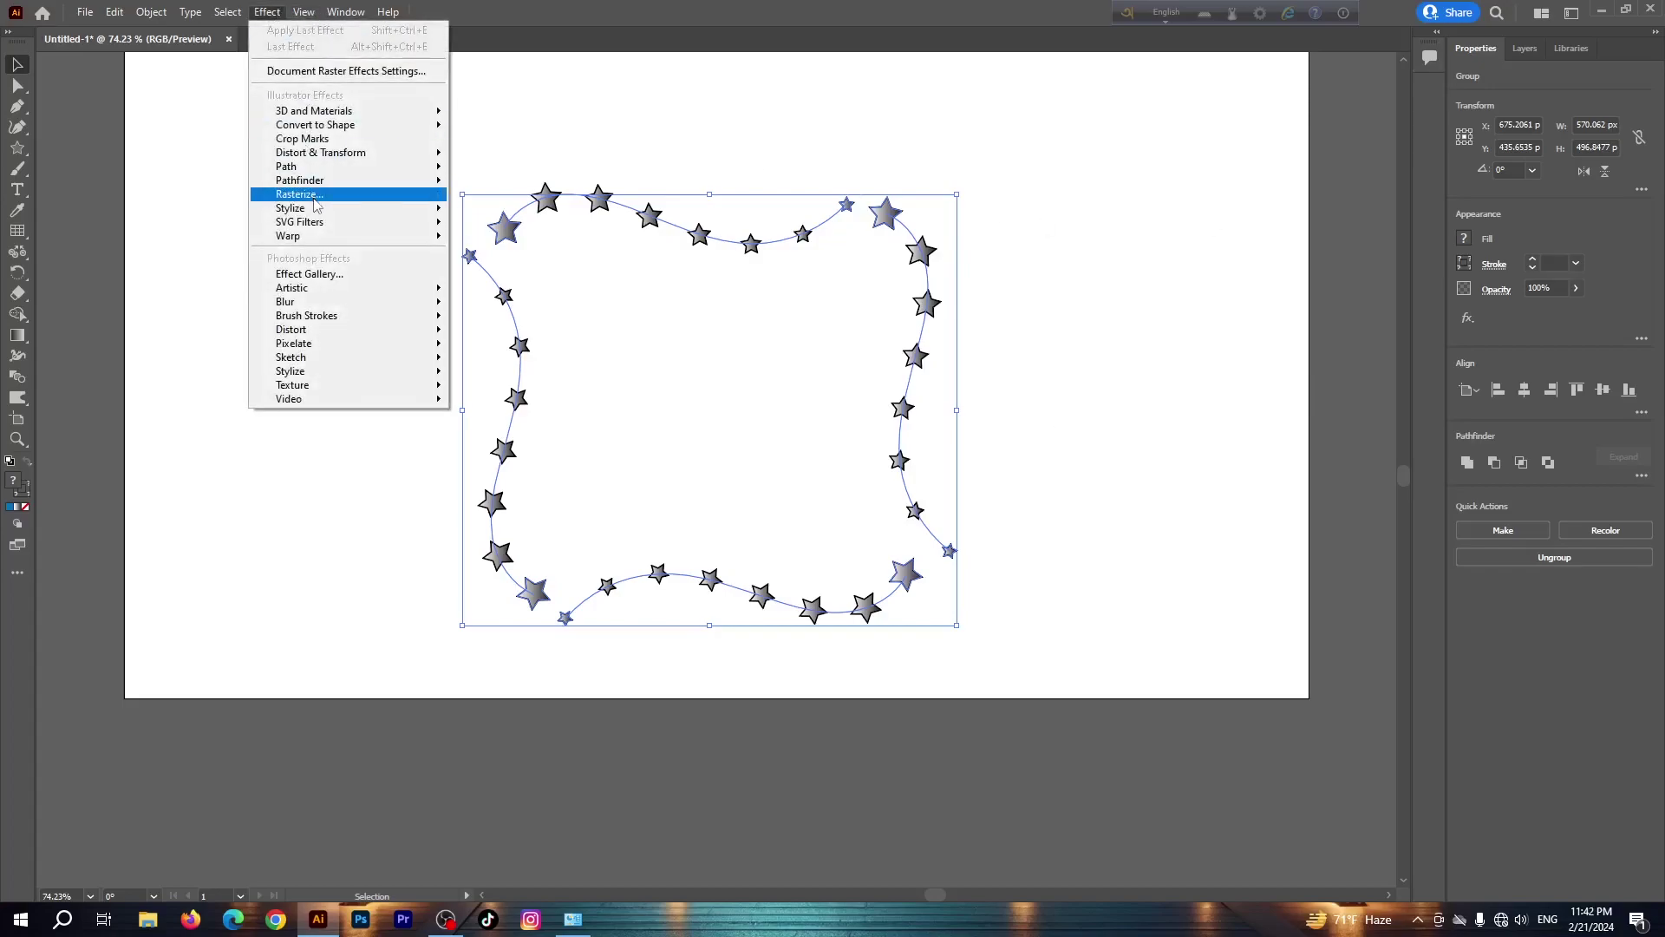
mouse_move(321, 153)
left_click(487, 212)
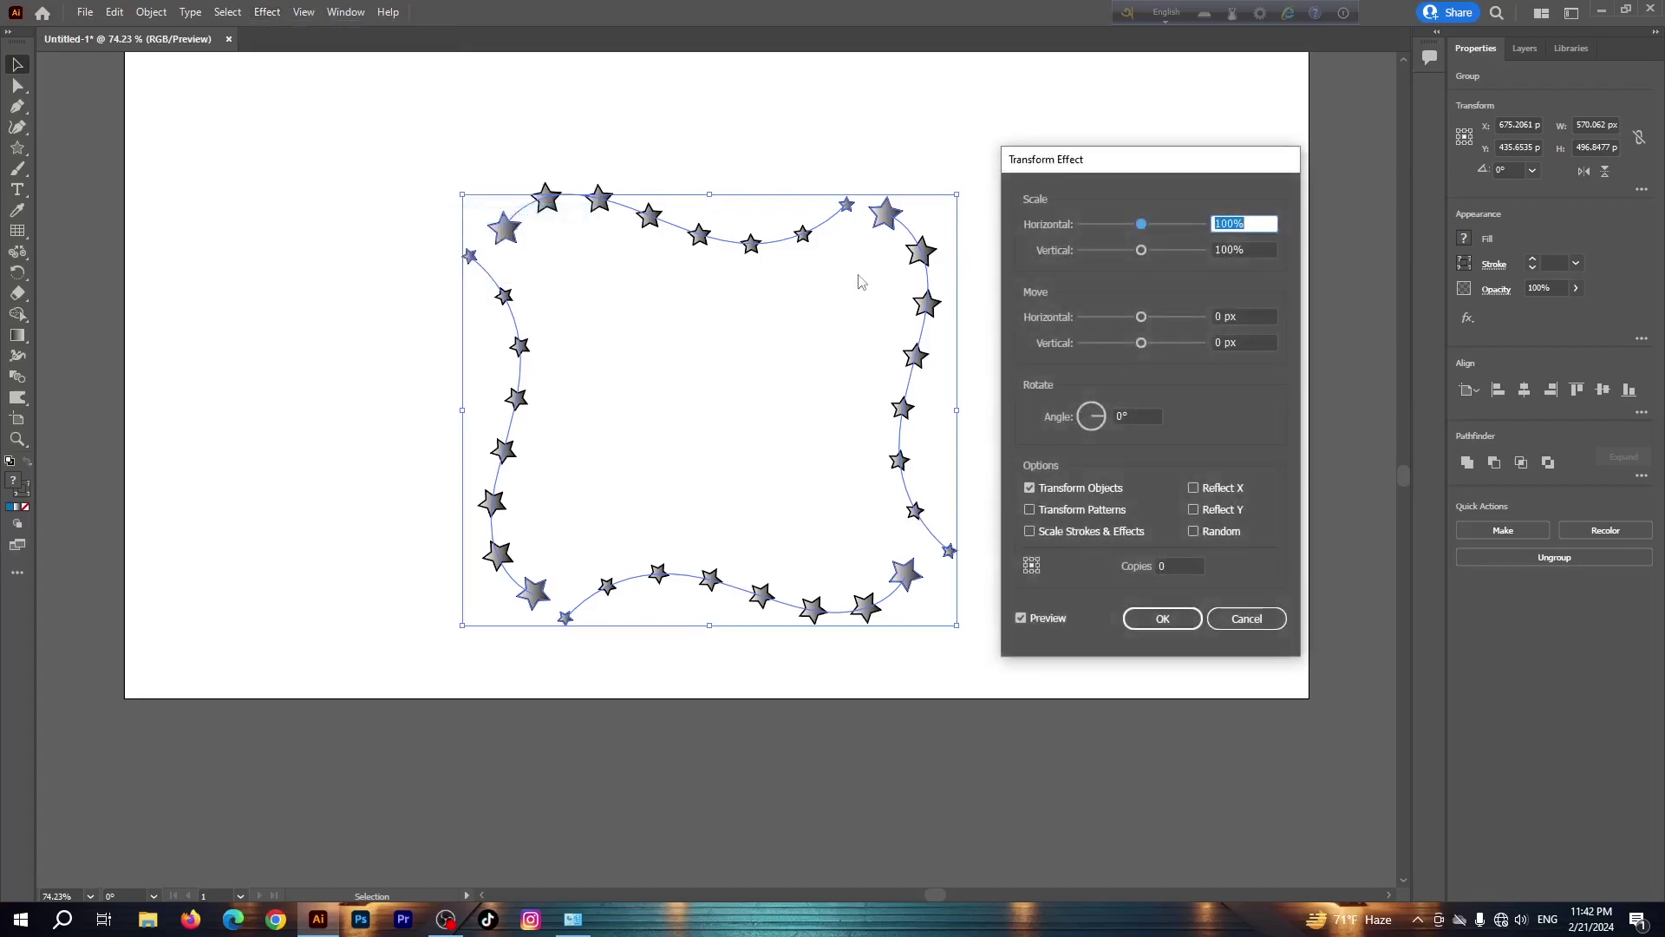
left_click(1251, 222)
left_click_drag(1251, 222, 1107, 229)
type("80")
key("Tab")
Set 80% vertical scale, 12° angle and the copies count, then apply the effect
type("80")
key("Tab")
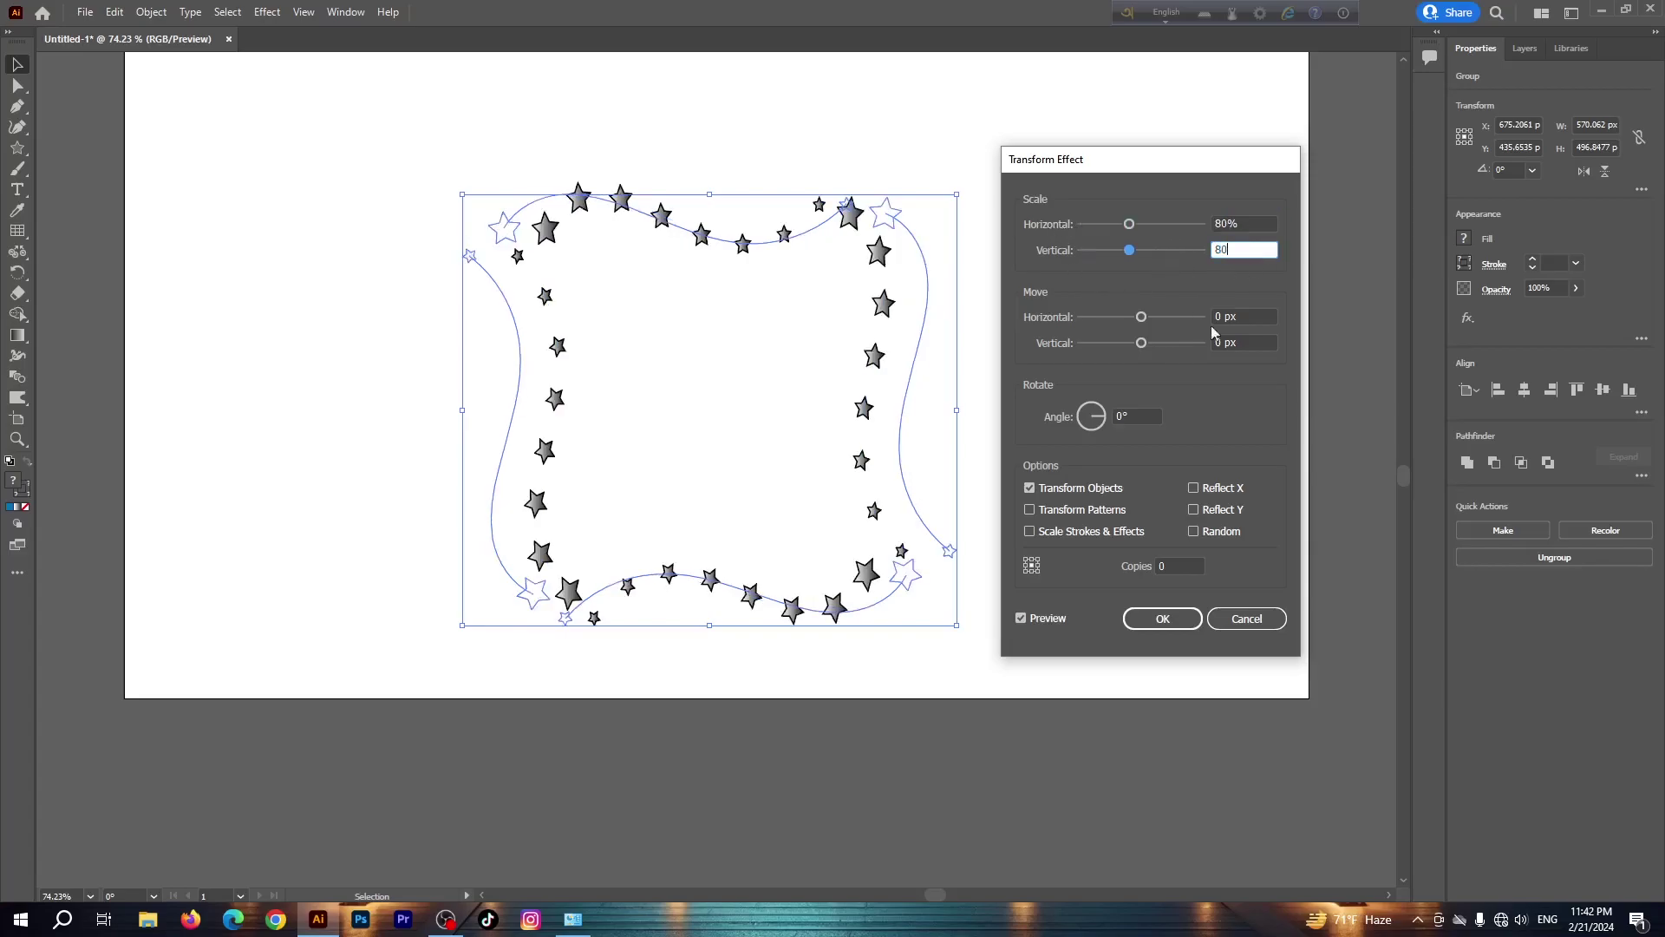
key("Tab")
key("Tab")
type("1")
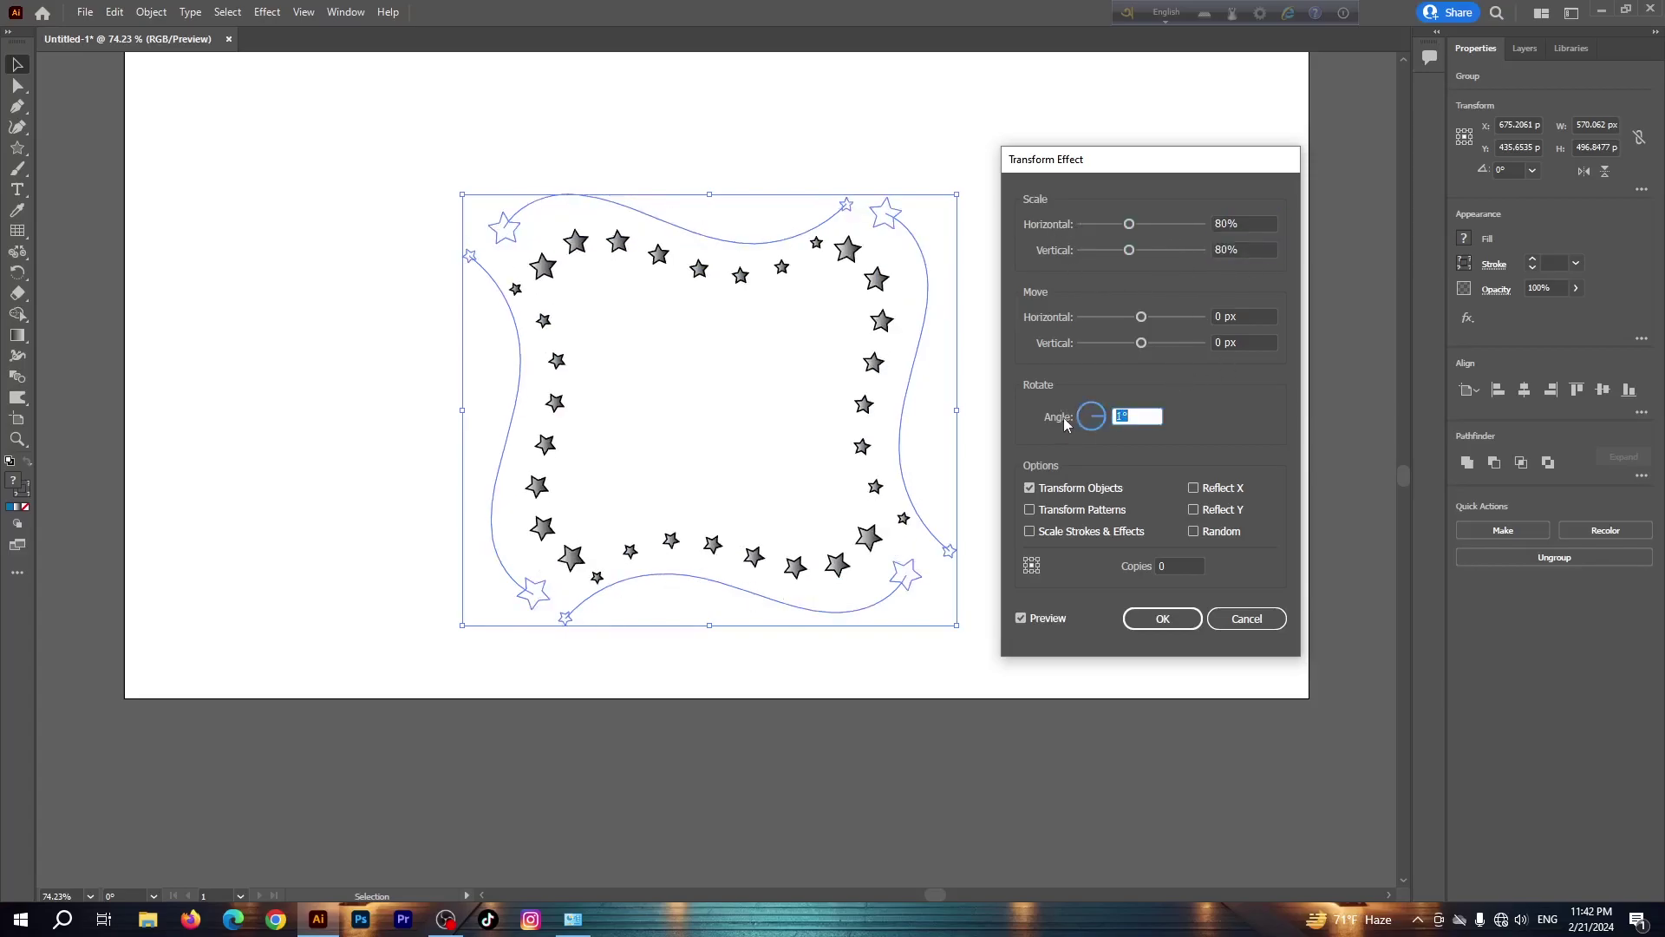
type("2")
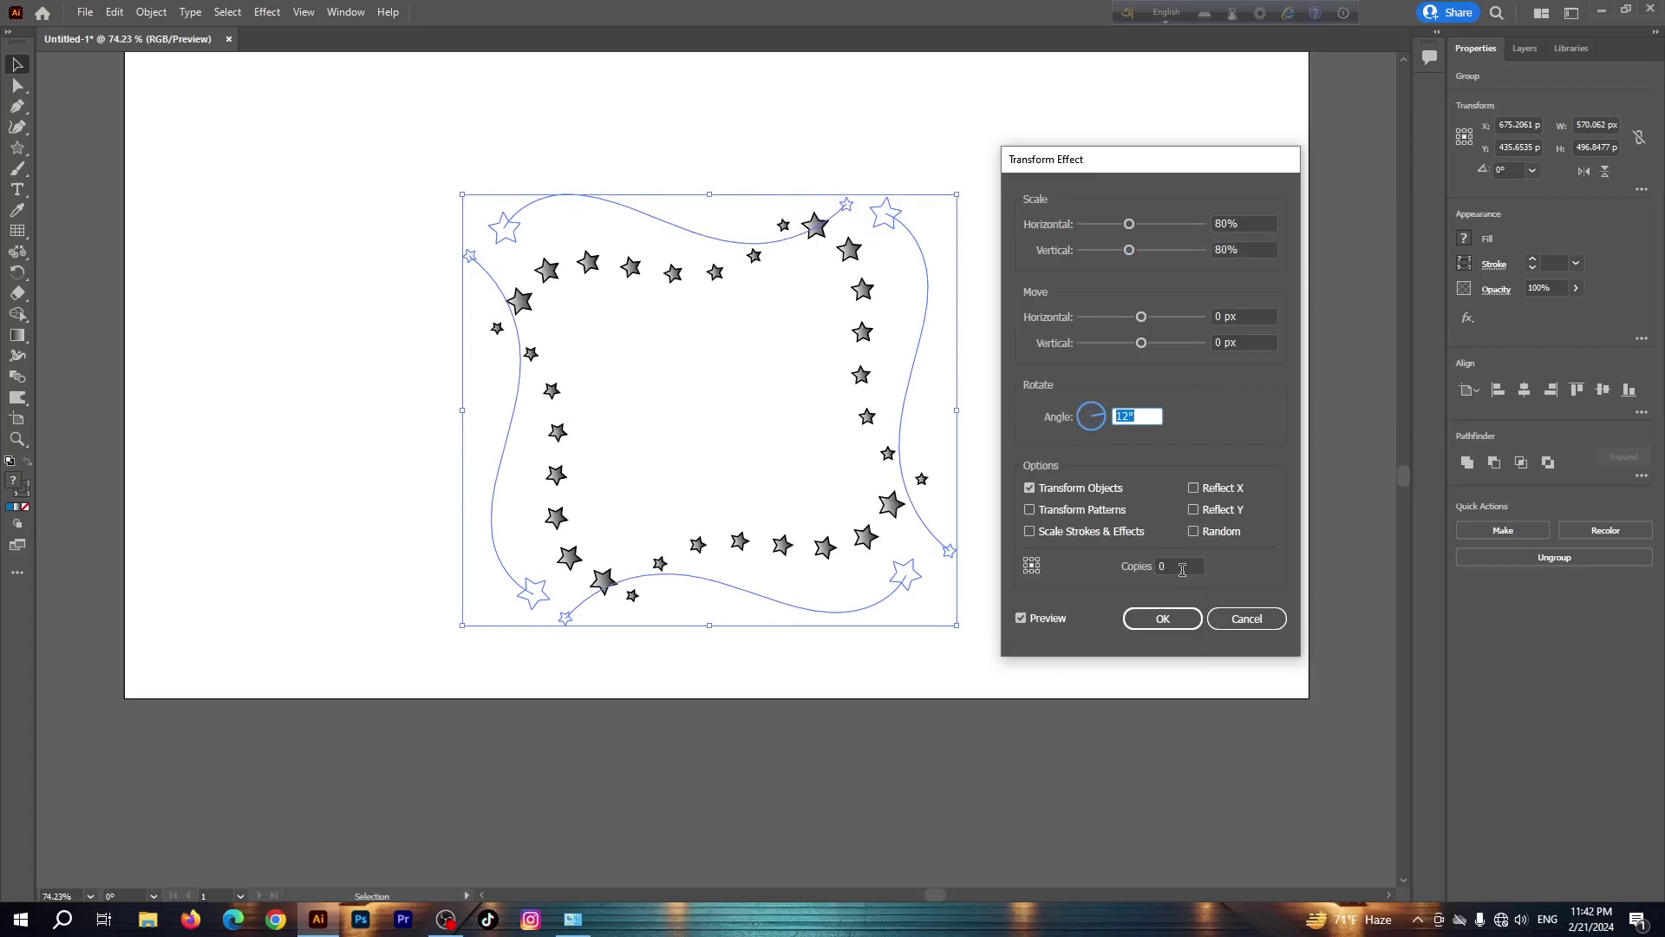
left_click(1182, 570)
type("9")
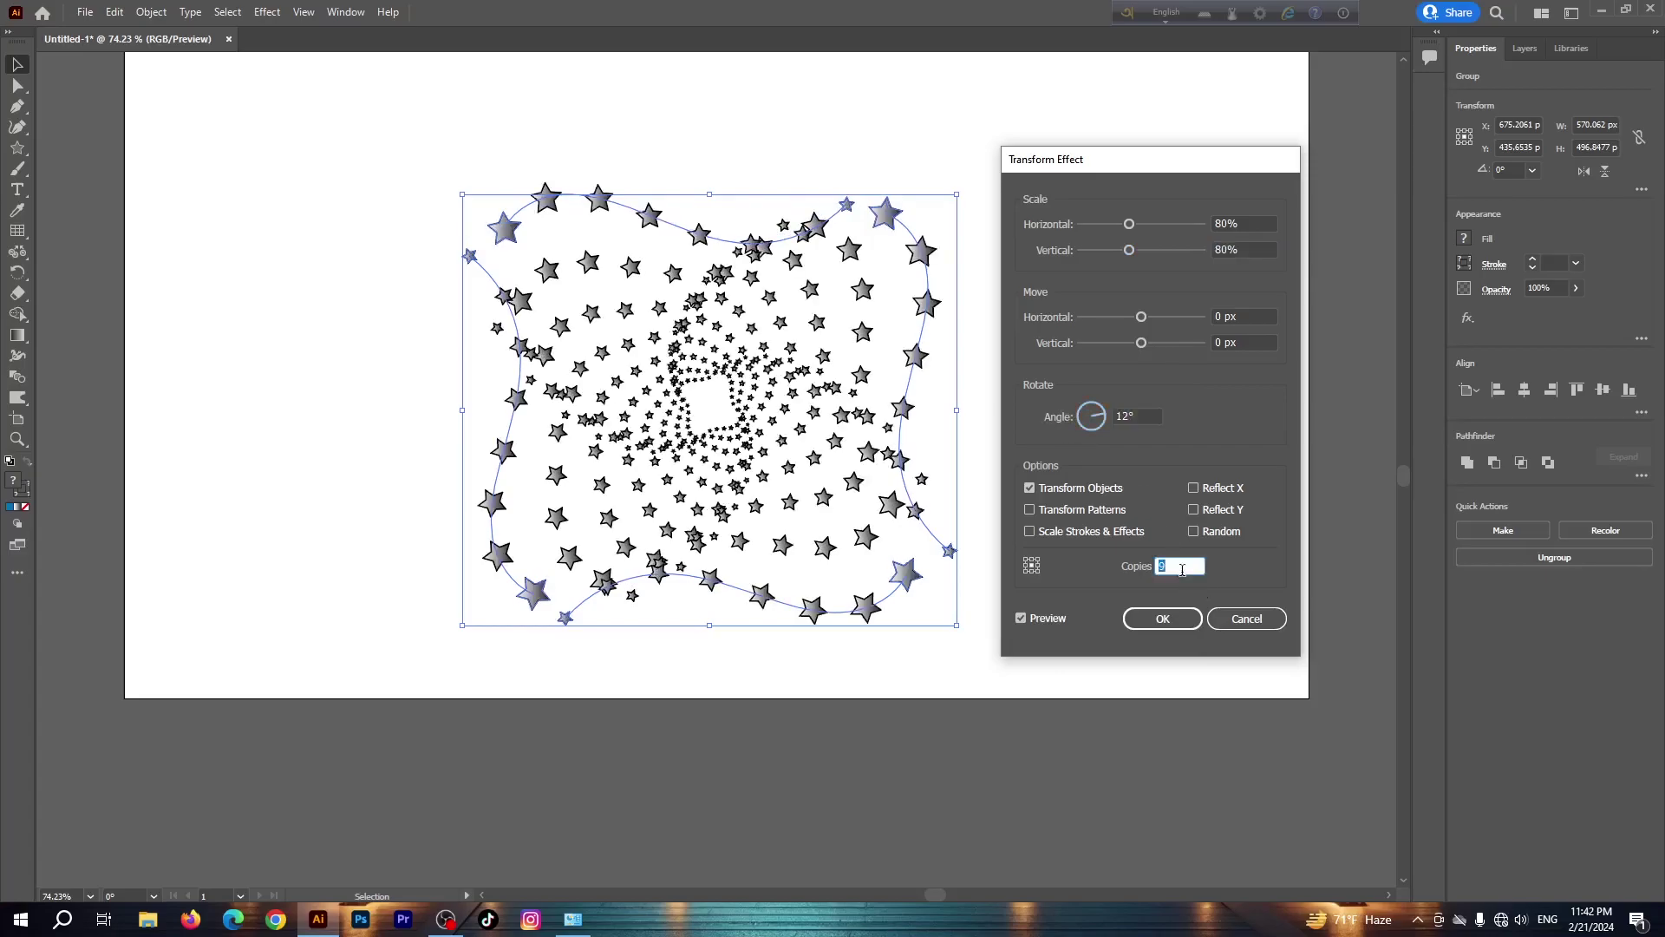
type("15")
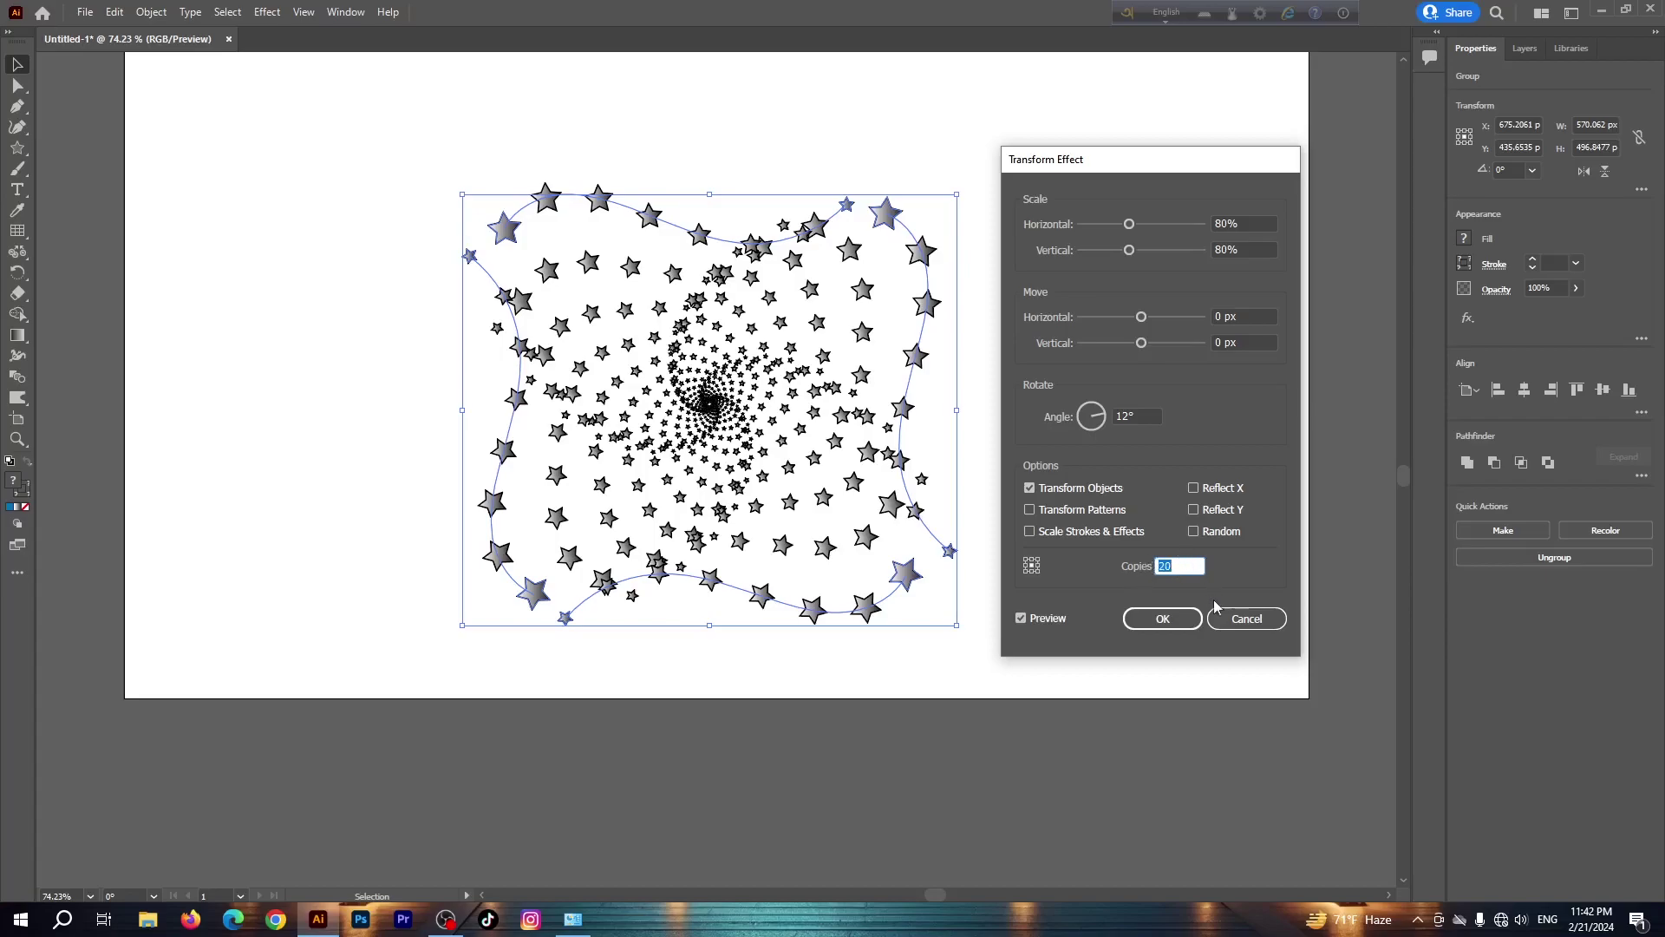
left_click(1167, 618)
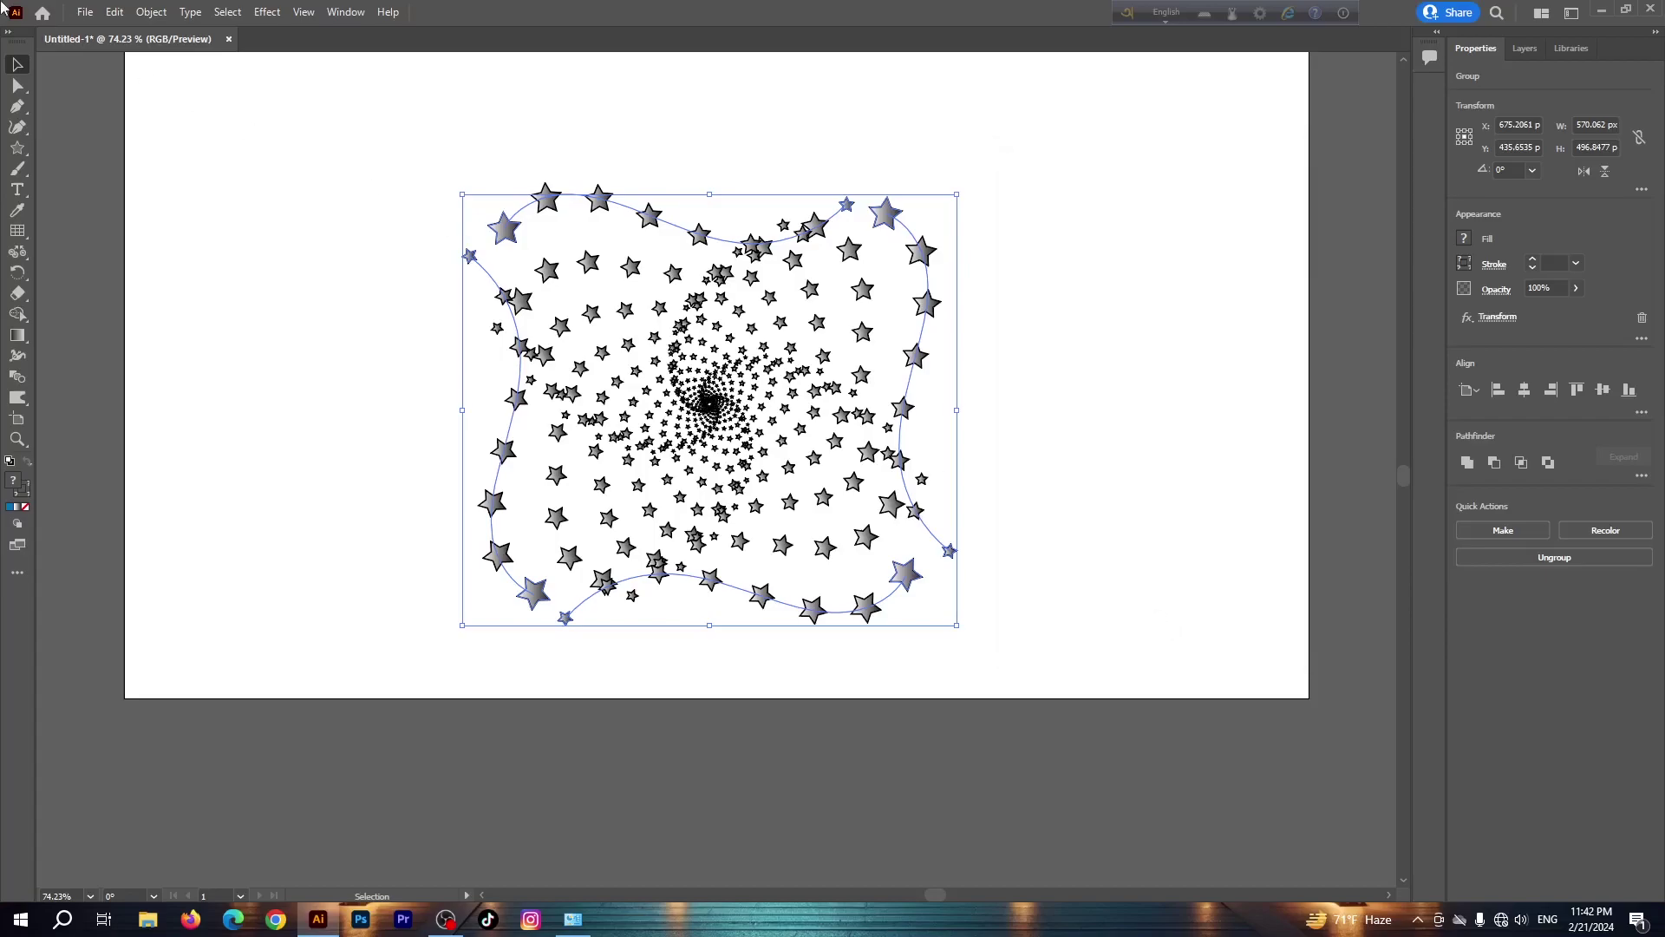
Reselect the star group and expand its Transform effect with Expand Appearance
left_click(246, 232)
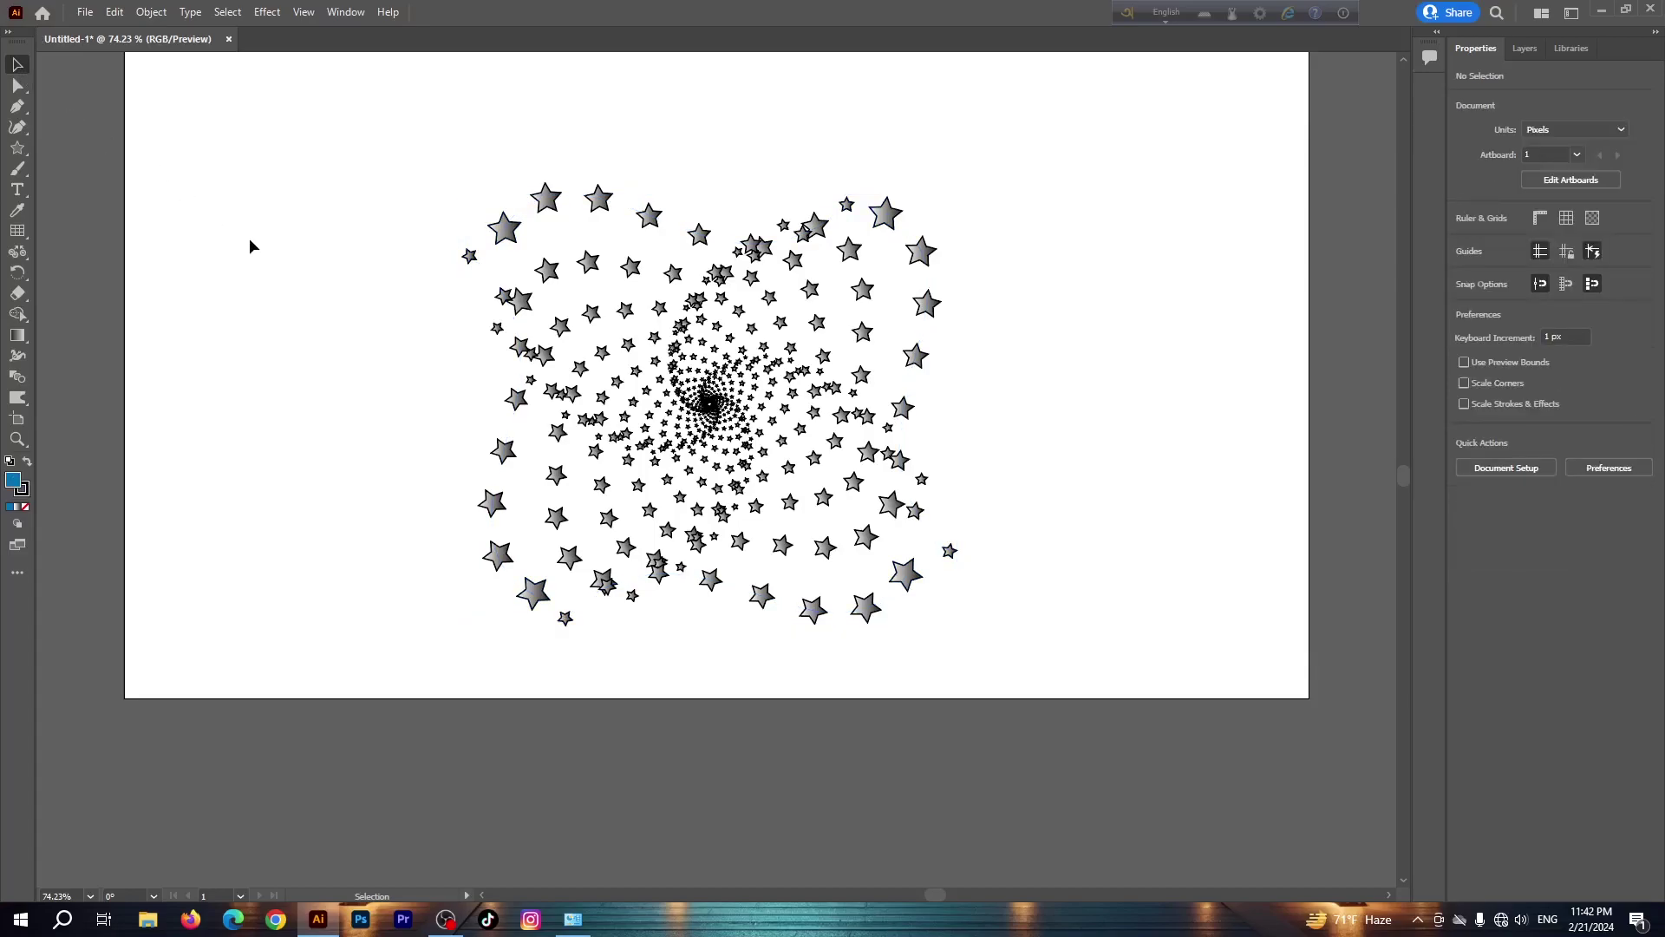
left_click(558, 201)
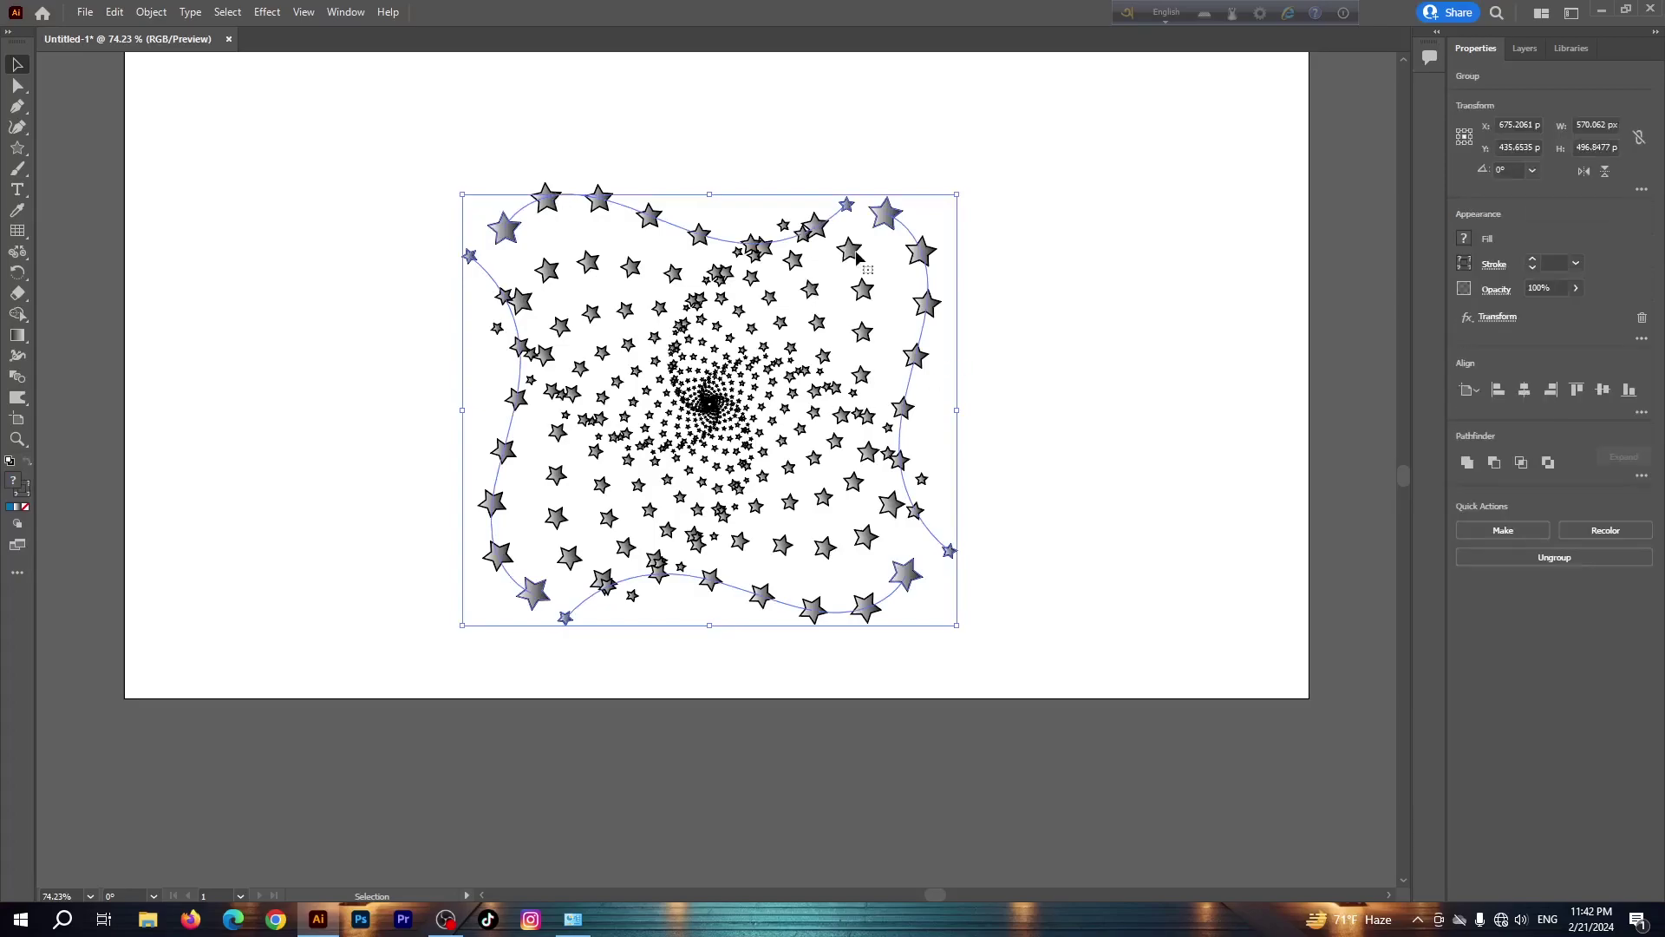
left_click(1464, 238)
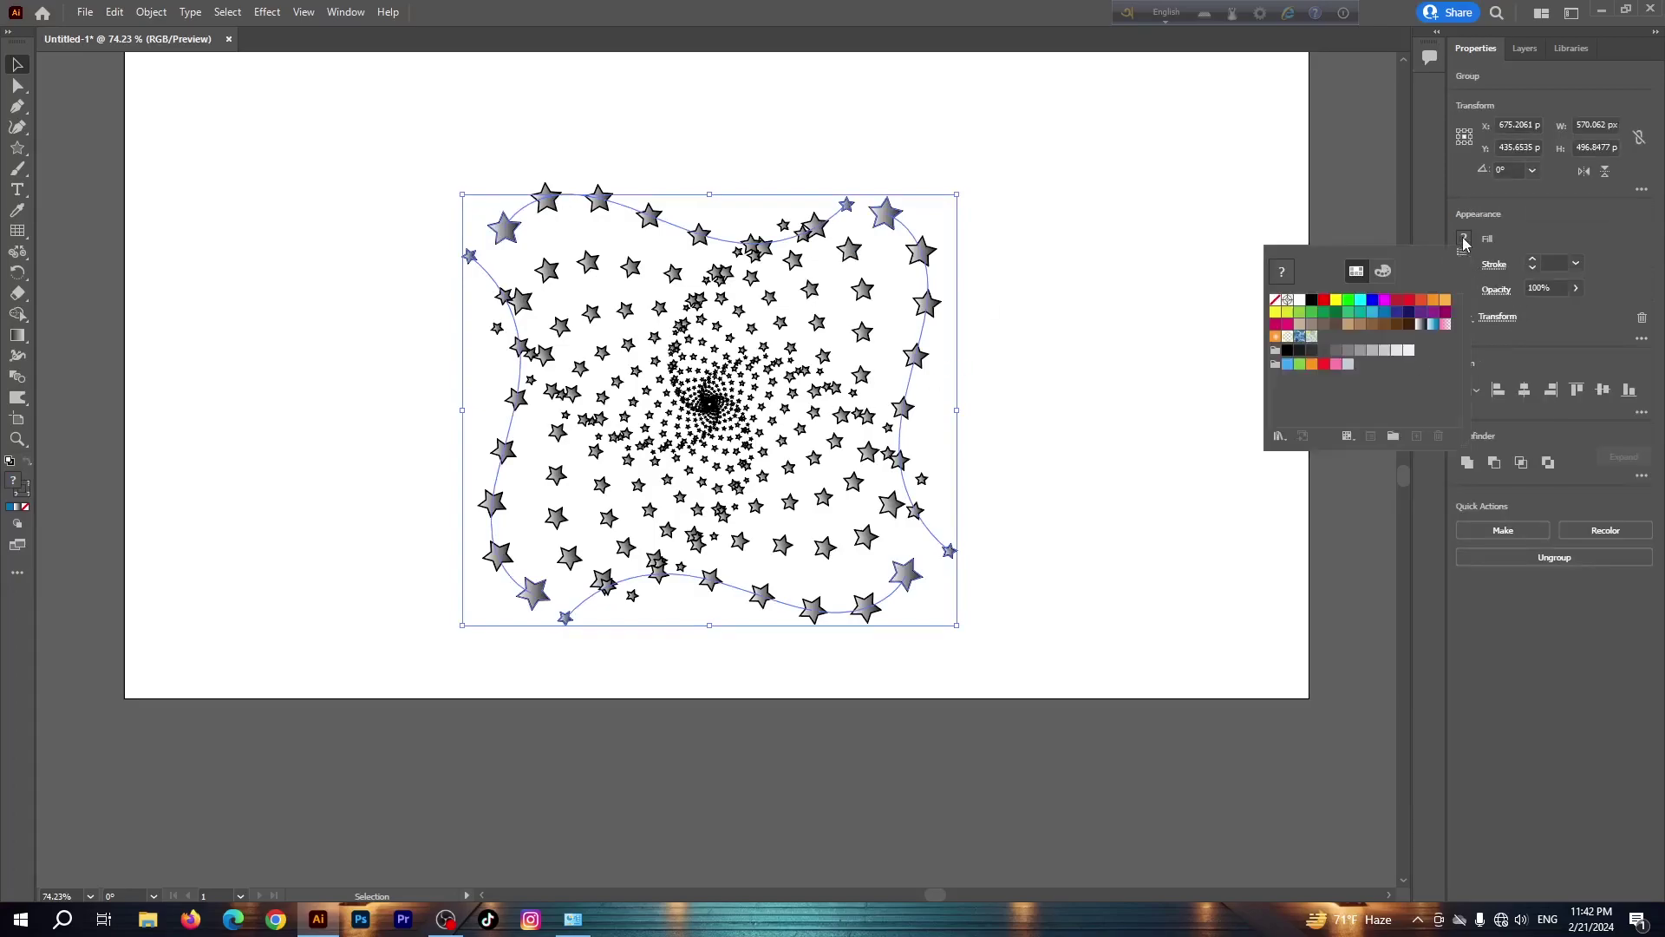
left_click(151, 12)
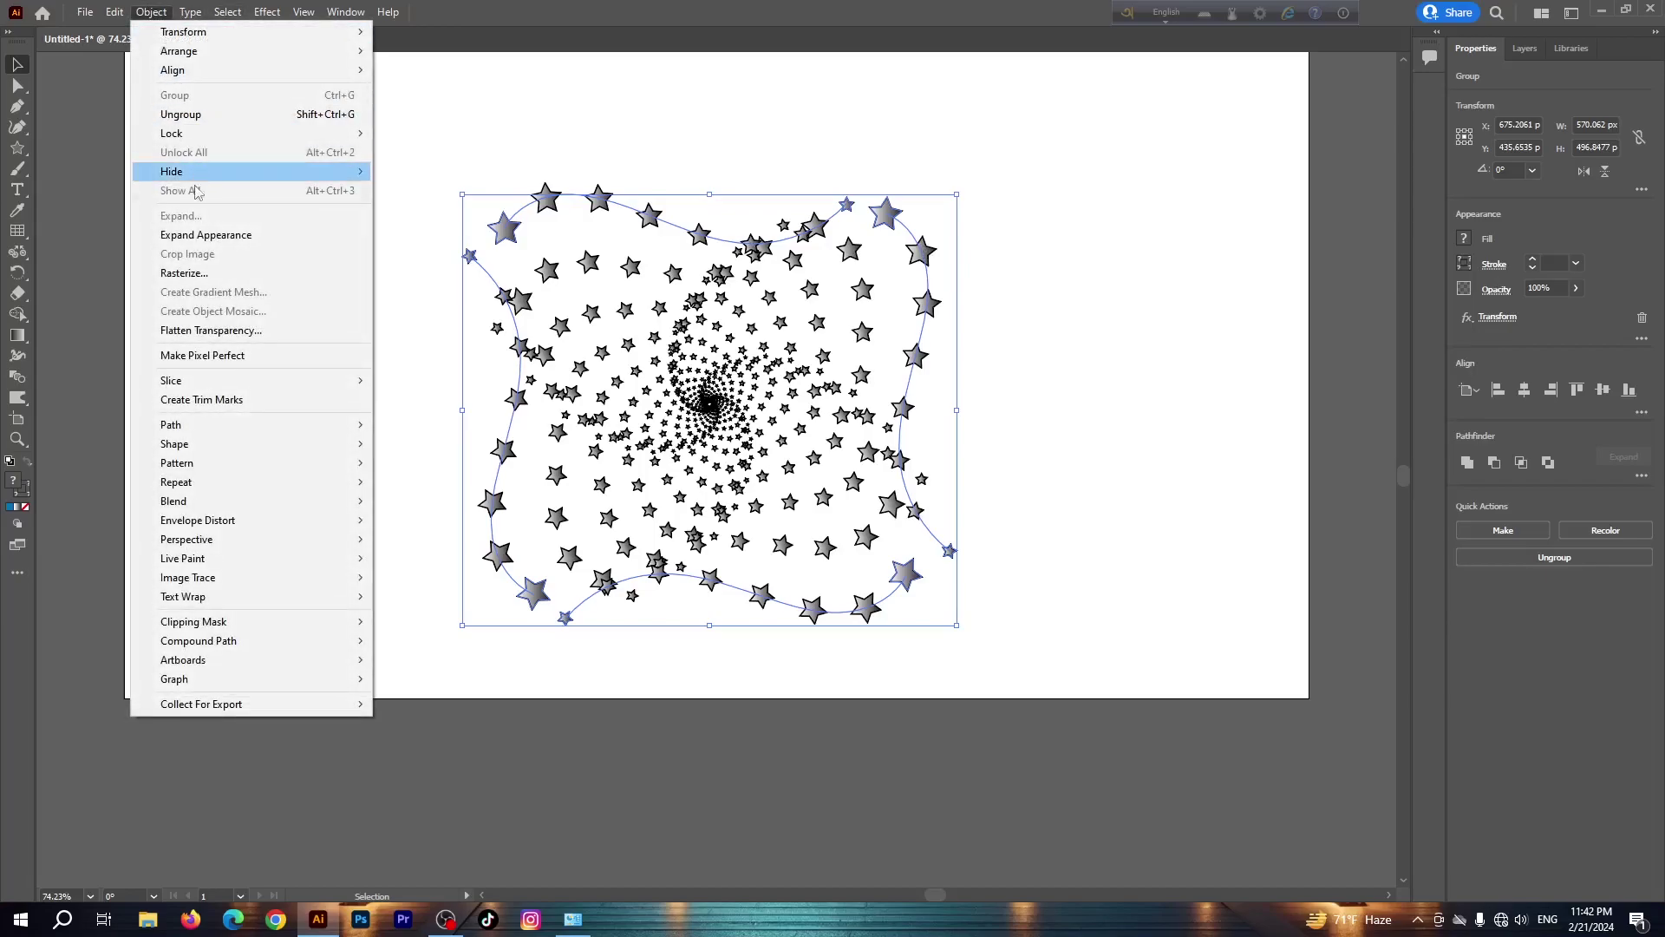
left_click(202, 236)
Select all the spiral stars and Expand them with Fill and Stroke
left_click(361, 338)
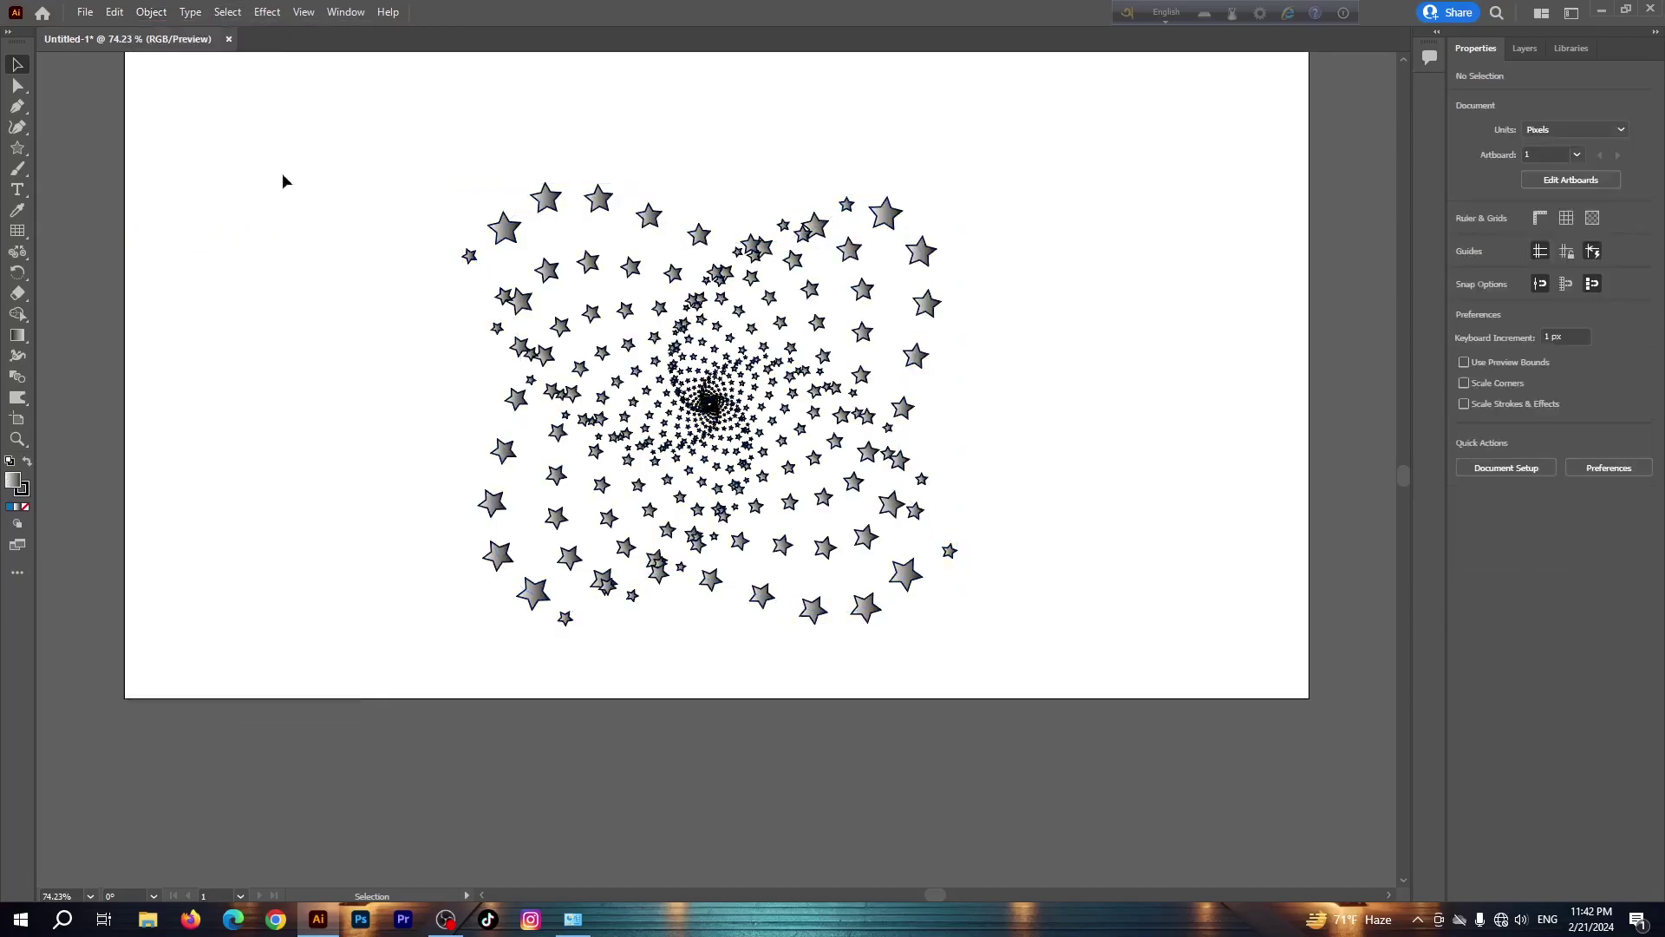
left_click_drag(386, 158, 980, 673)
left_click(152, 12)
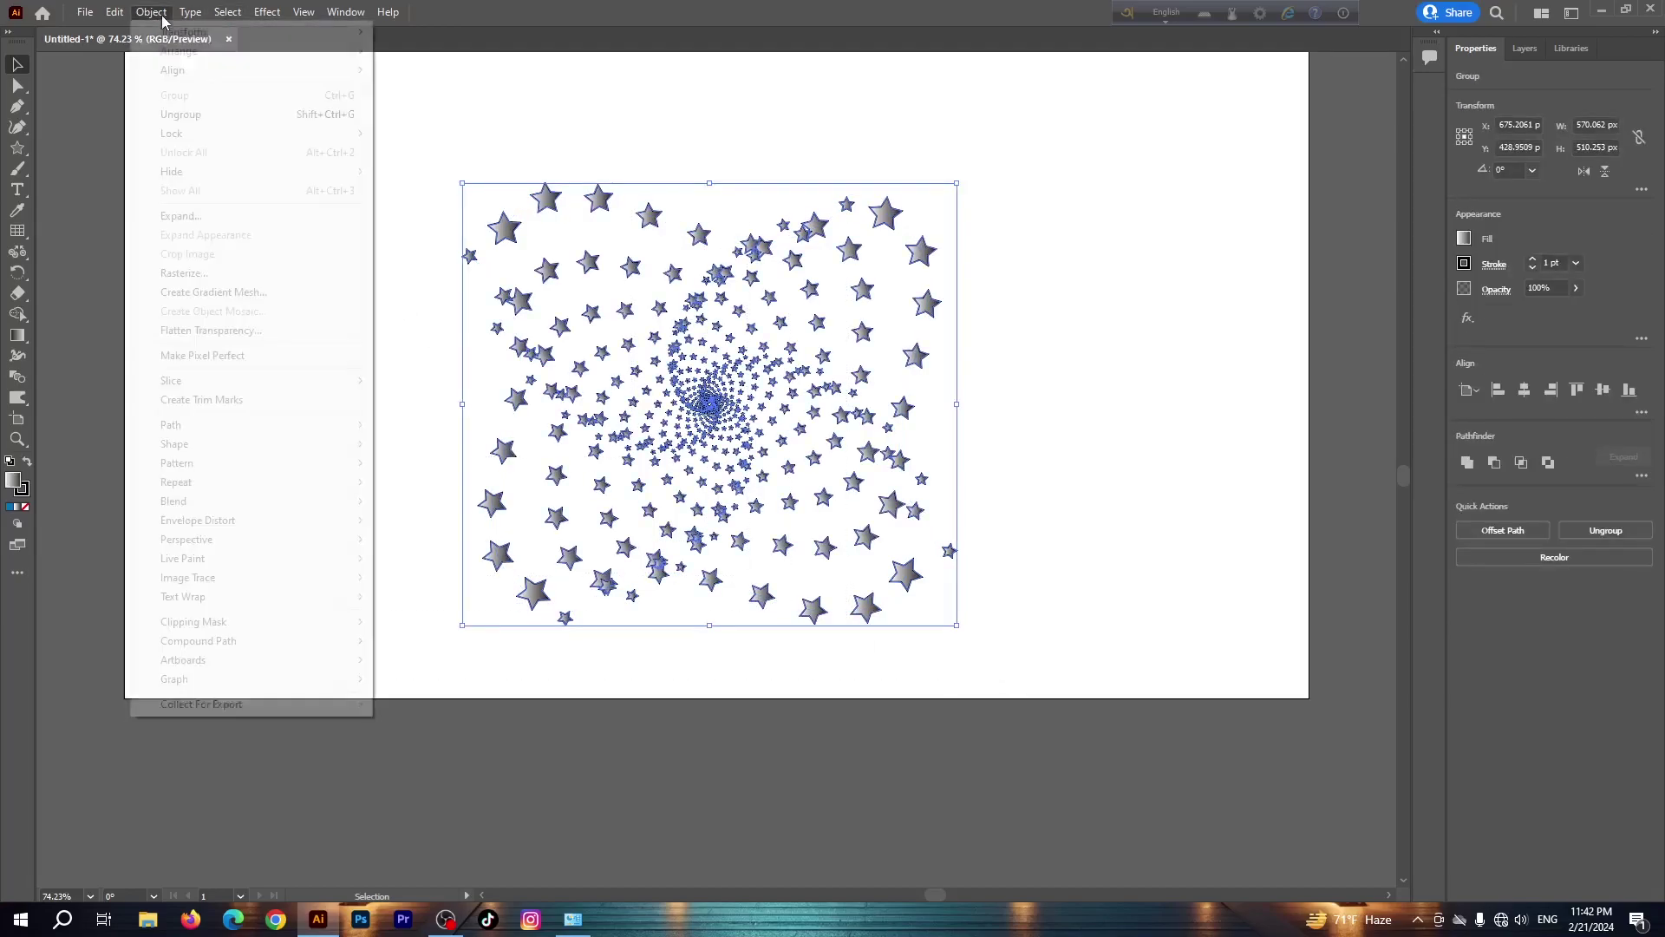
left_click(206, 216)
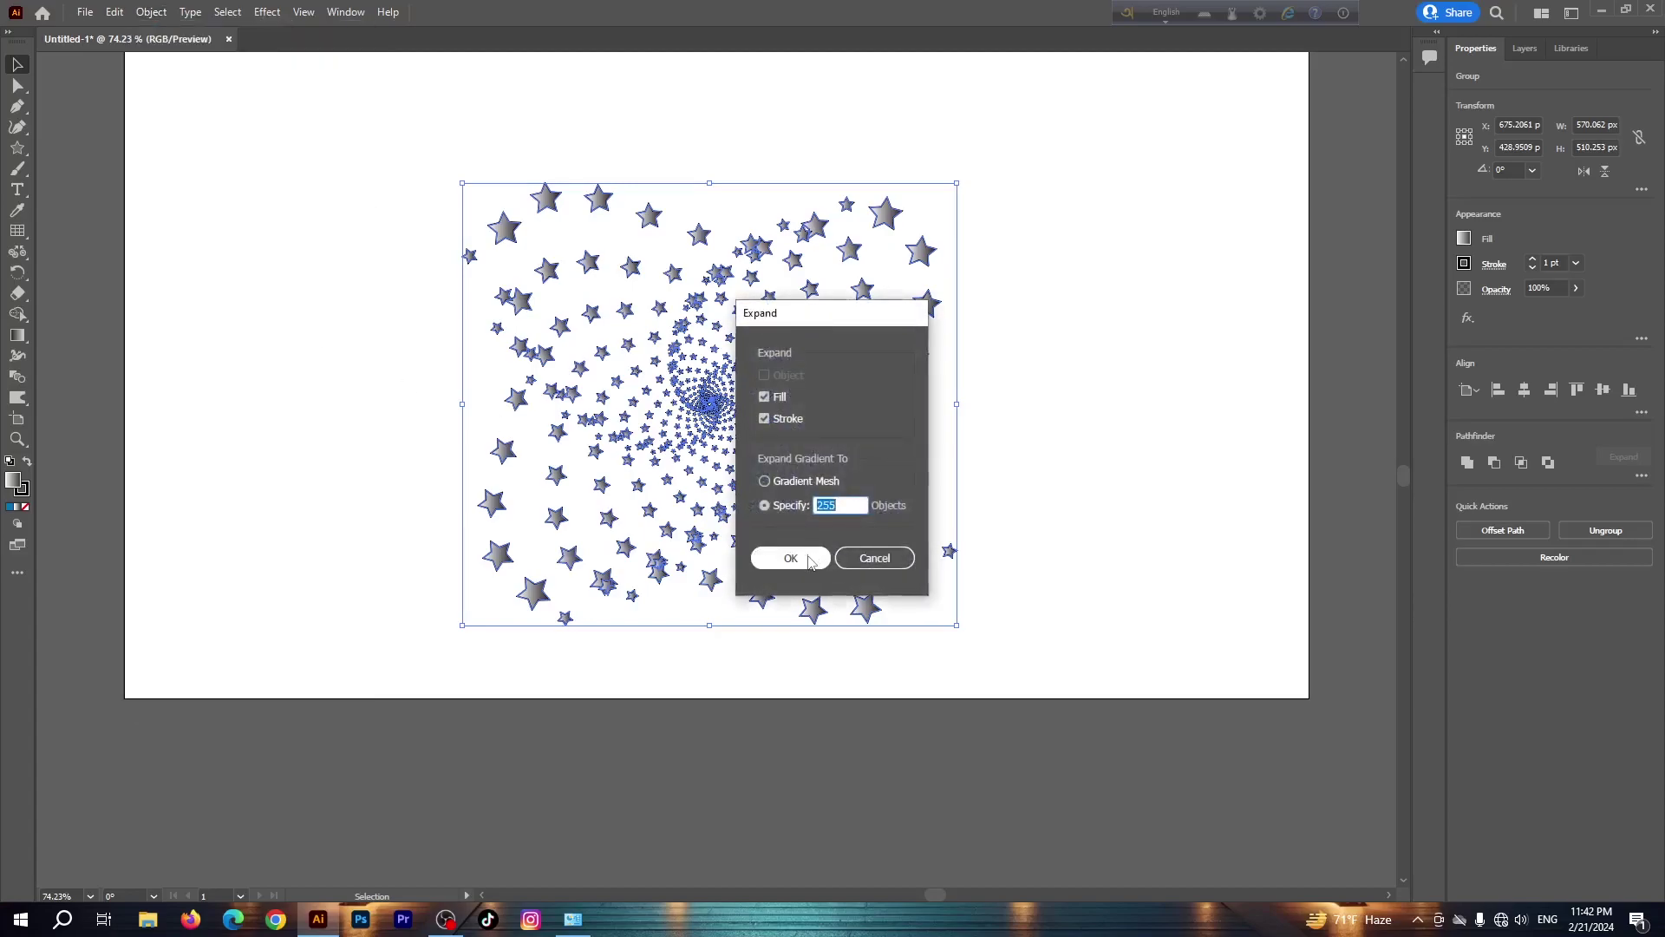
left_click(804, 561)
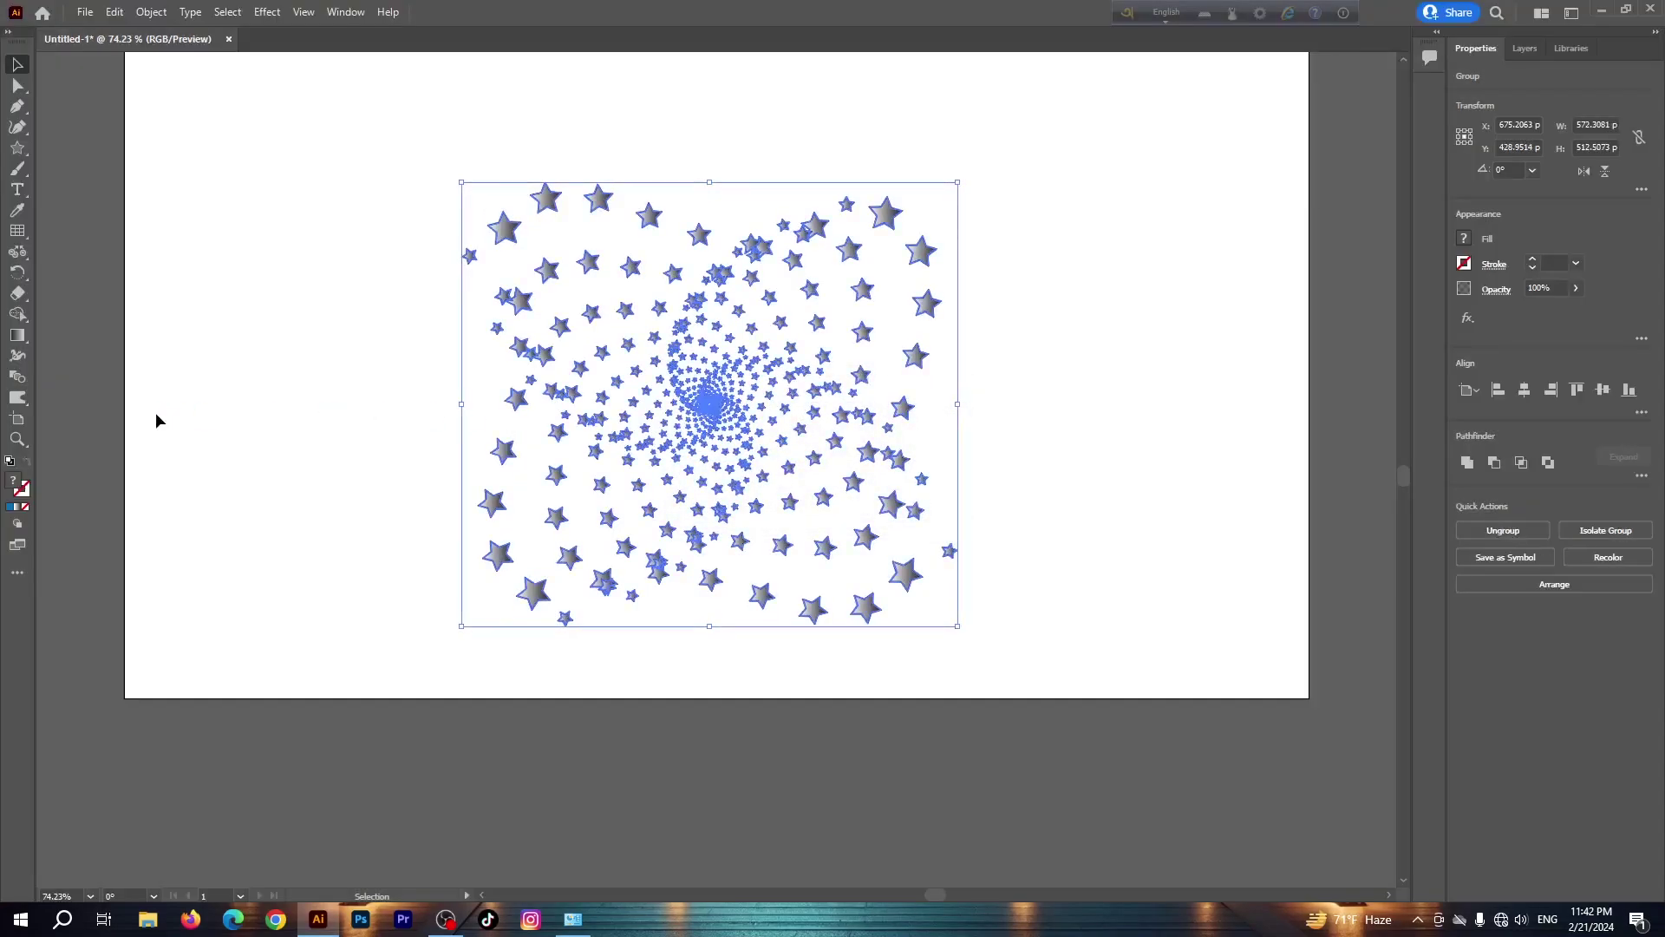
Select the entire star spiral, give every star a solid purple fill, then deselect
left_click(256, 367)
mouse_move(374, 147)
left_mouse_down()
mouse_move(819, 701)
mouse_move(1048, 720)
left_mouse_up()
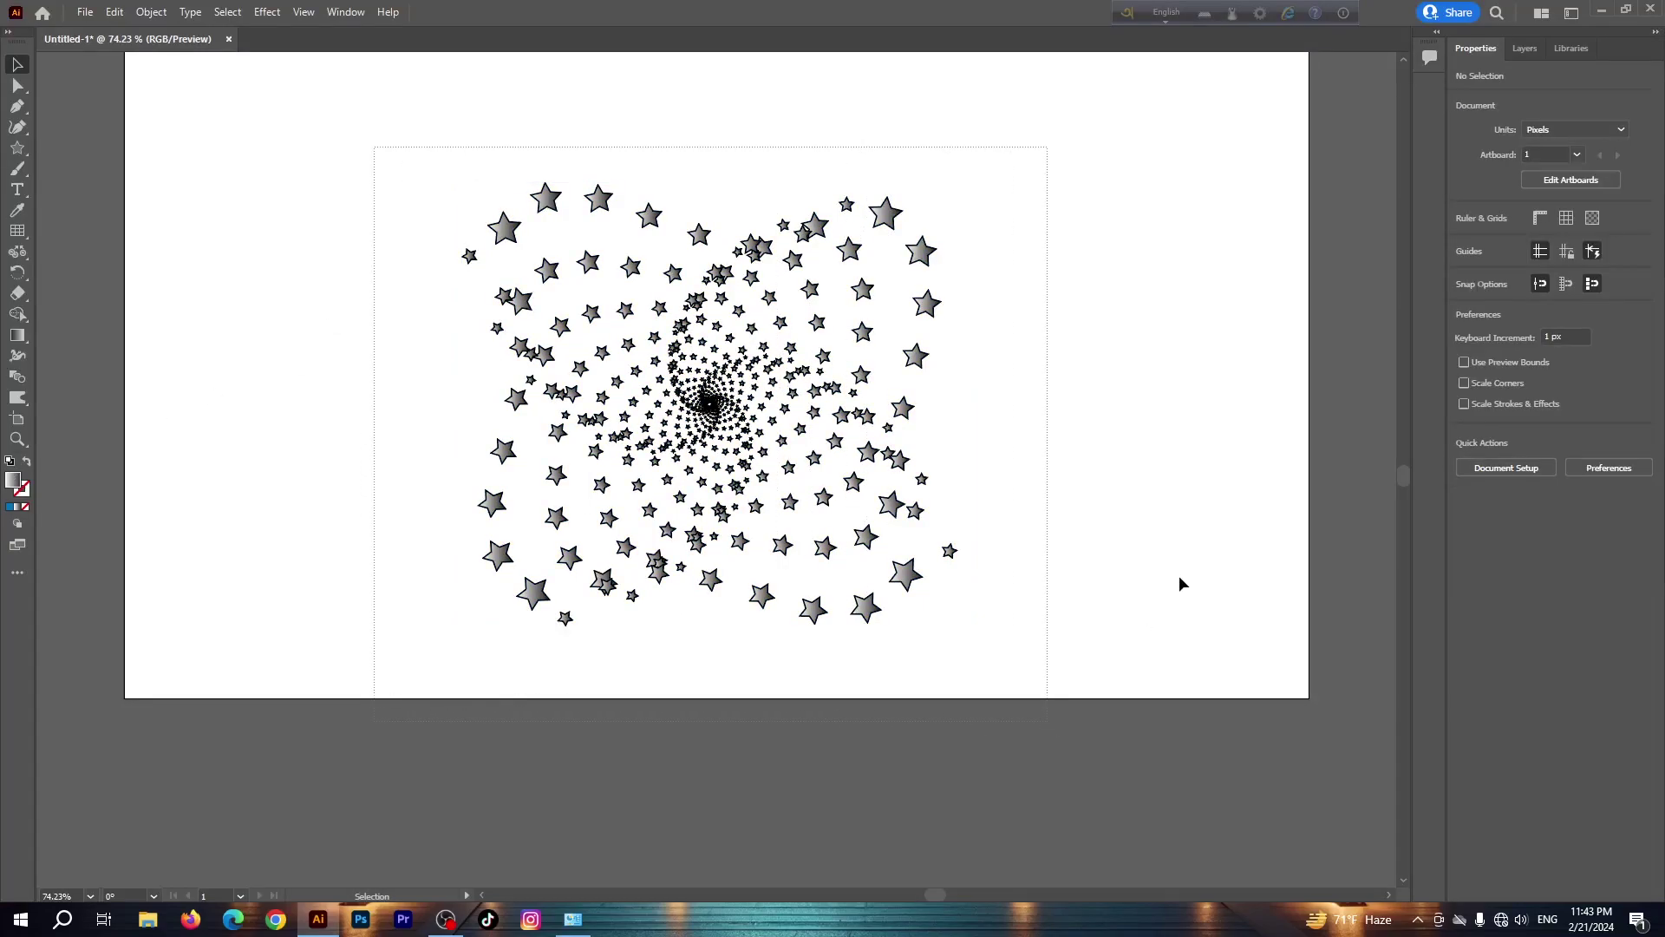
left_click(1466, 242)
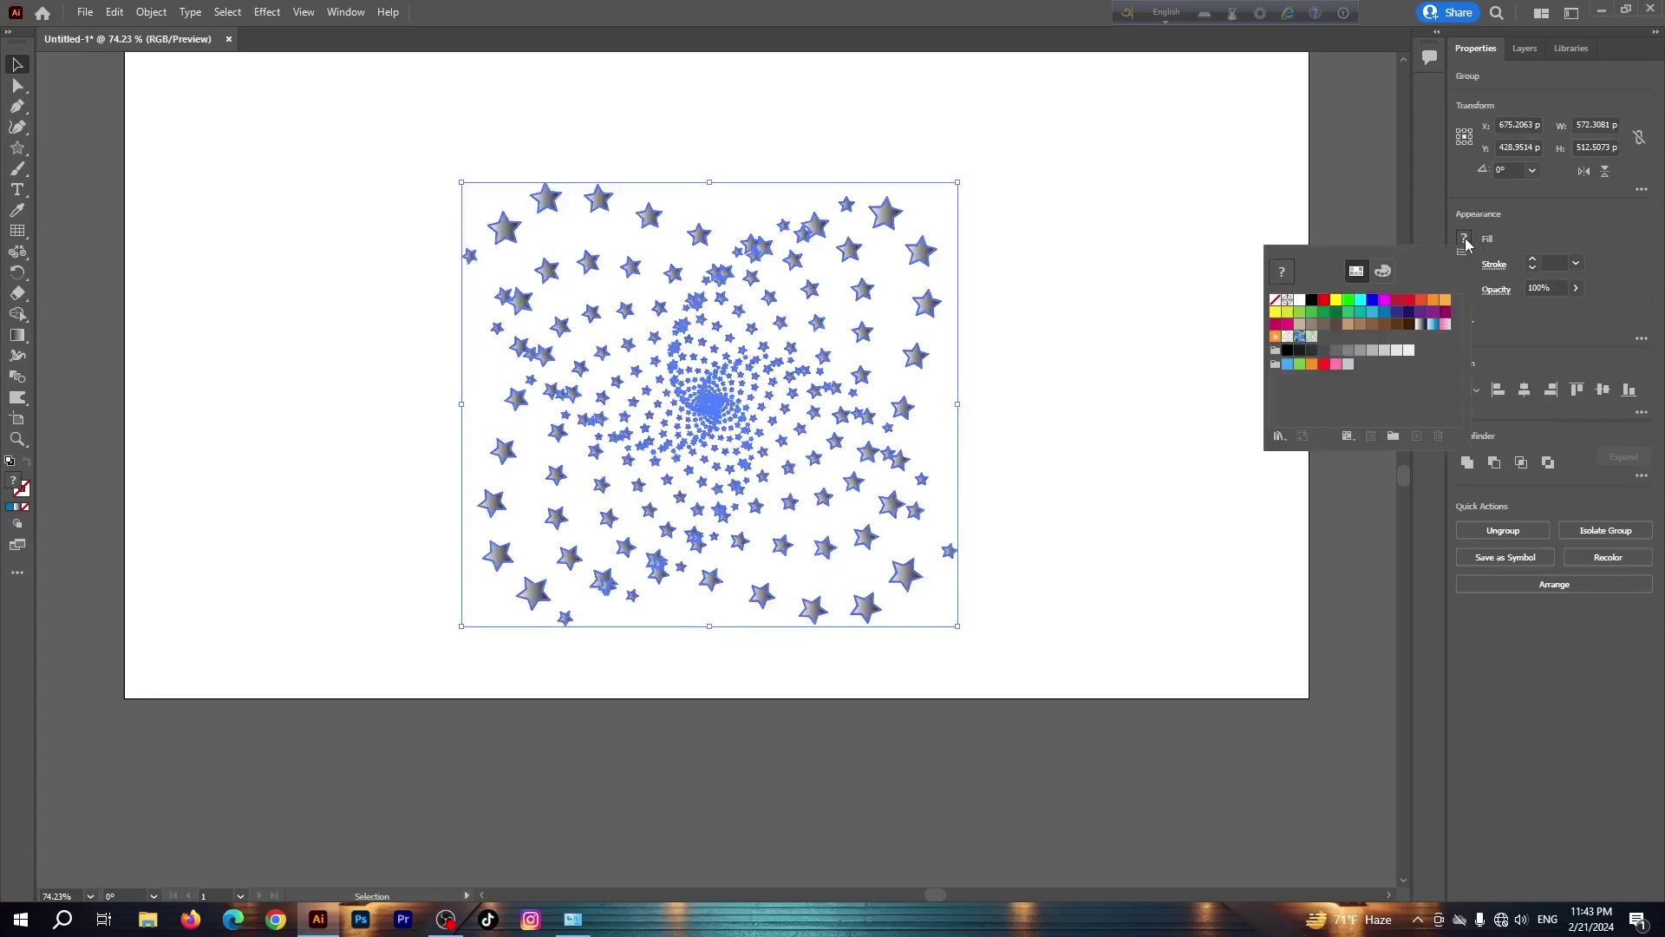
left_click(1420, 314)
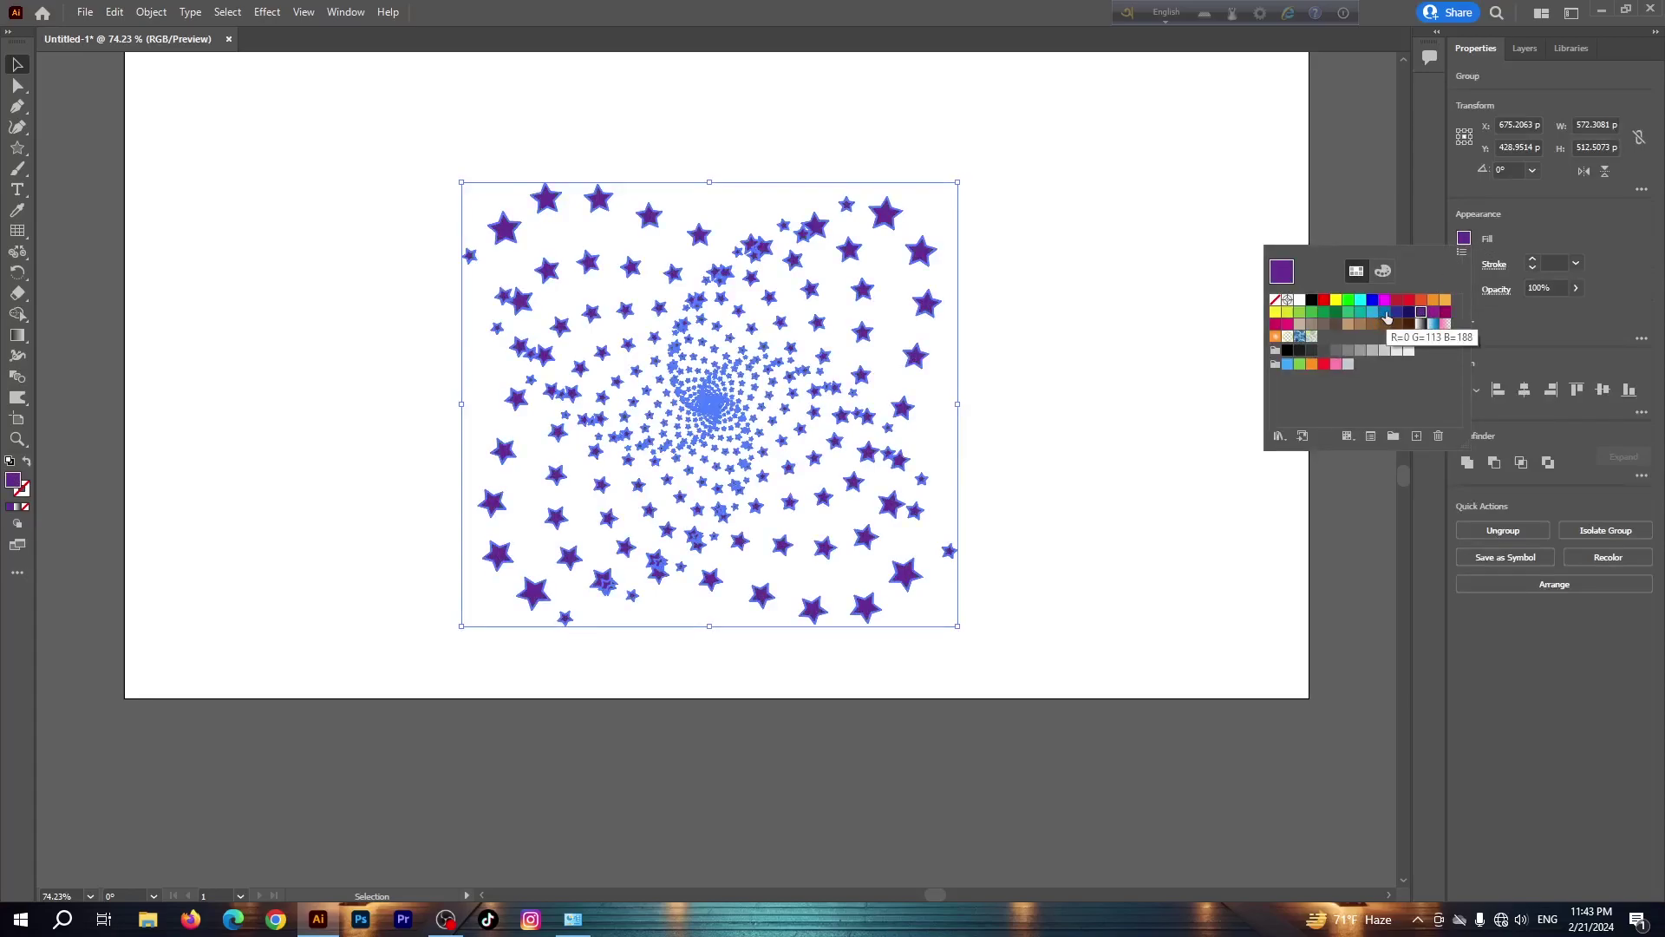
left_click(1058, 479)
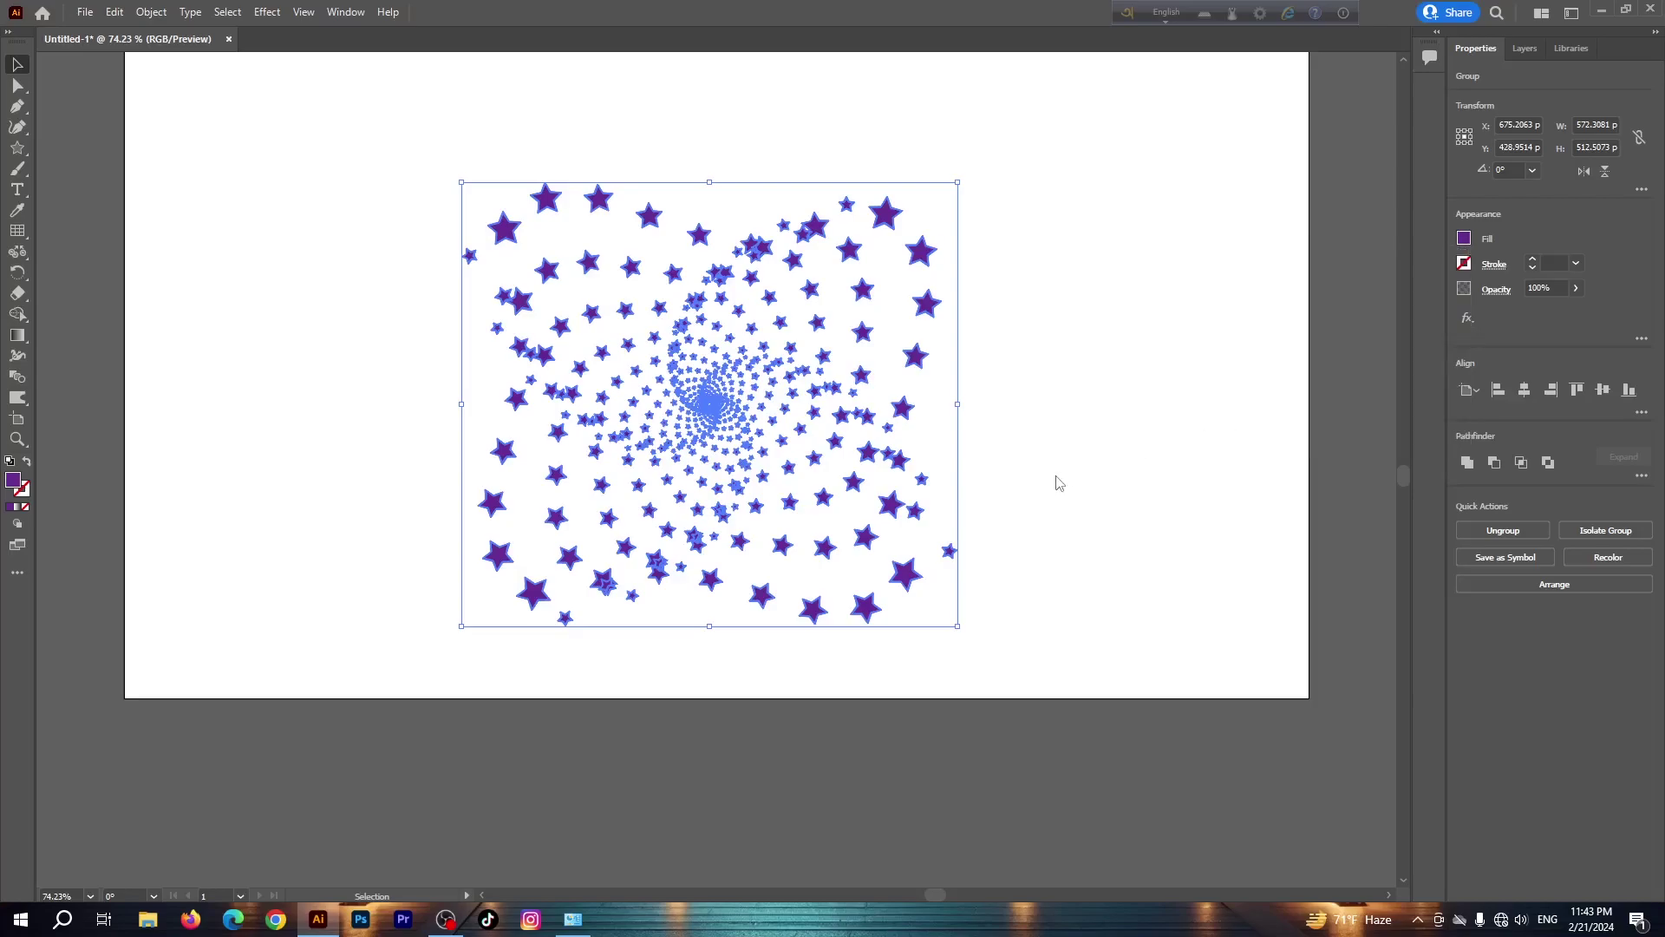
left_click(1055, 474)
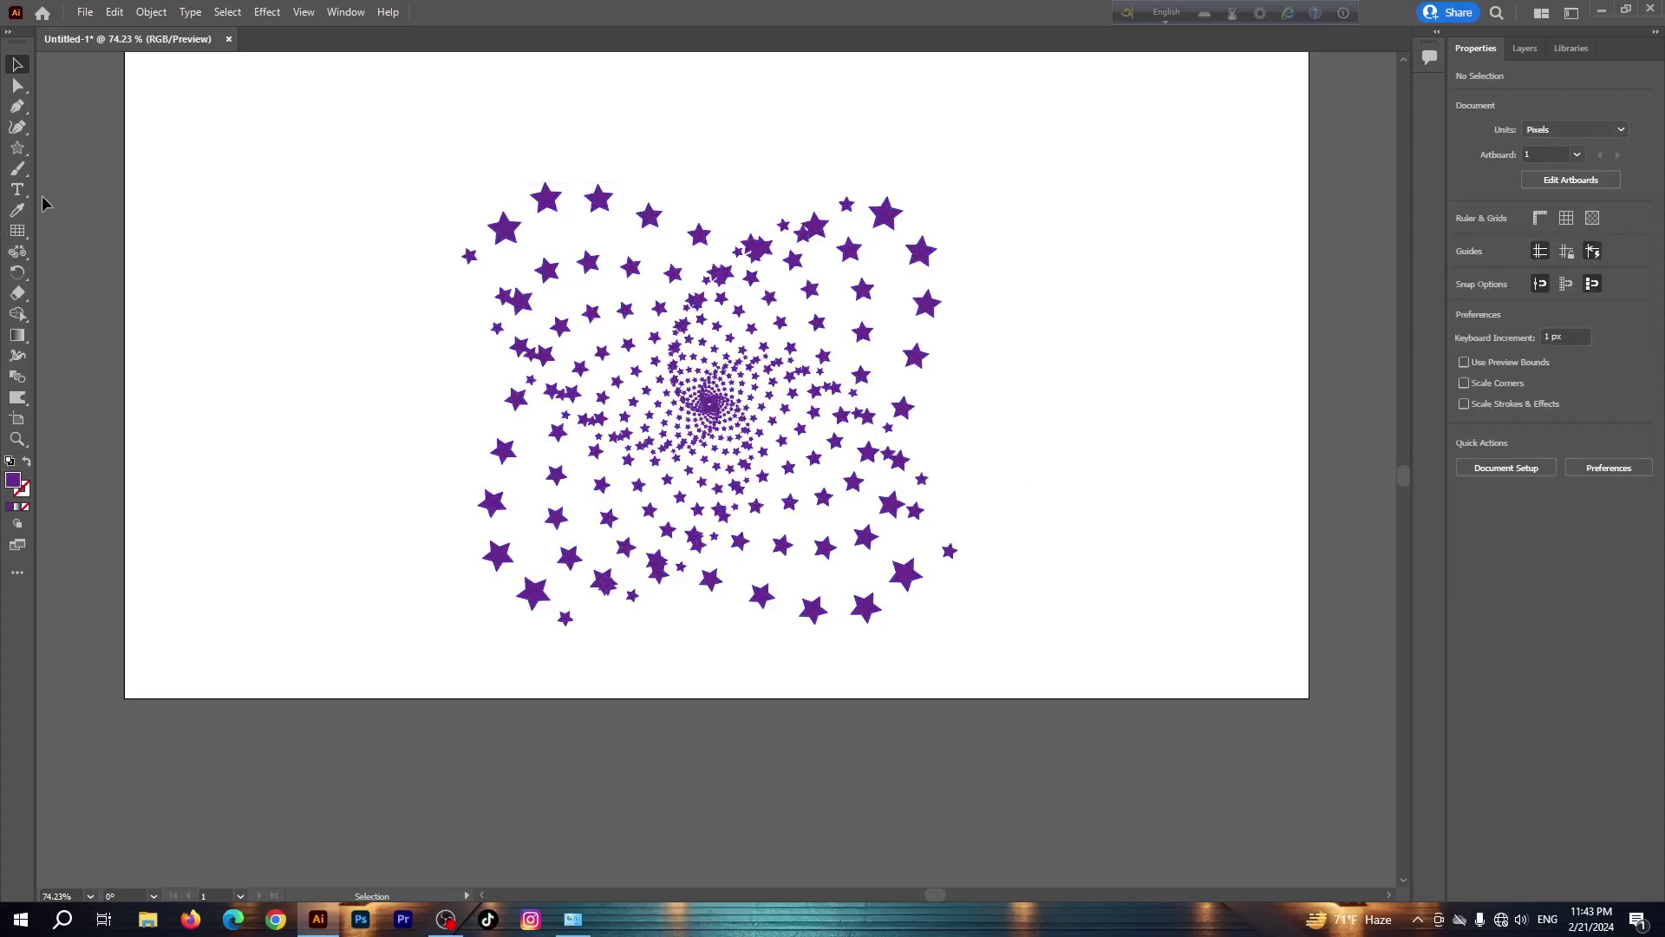
Draw a rectangle covering most of the artboard and fill it with the green swatch
right_click(18, 147)
left_click(96, 145)
mouse_move(233, 134)
left_mouse_down()
mouse_move(371, 292)
mouse_move(1204, 681)
left_mouse_up()
left_click(1464, 240)
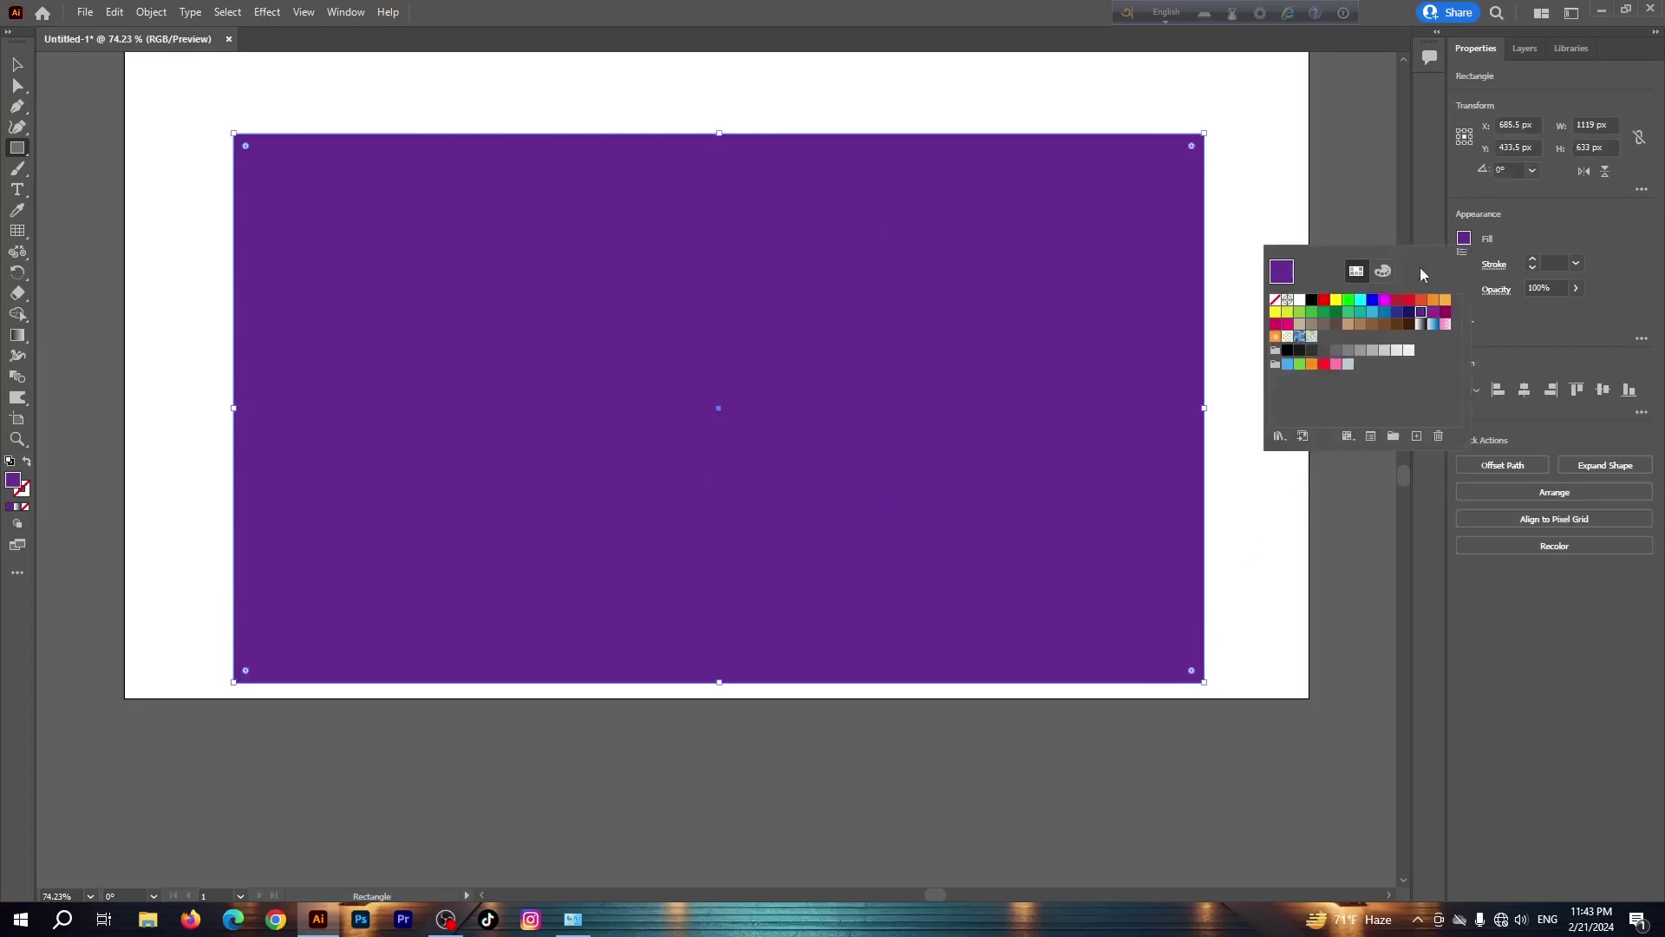
left_click(1349, 313)
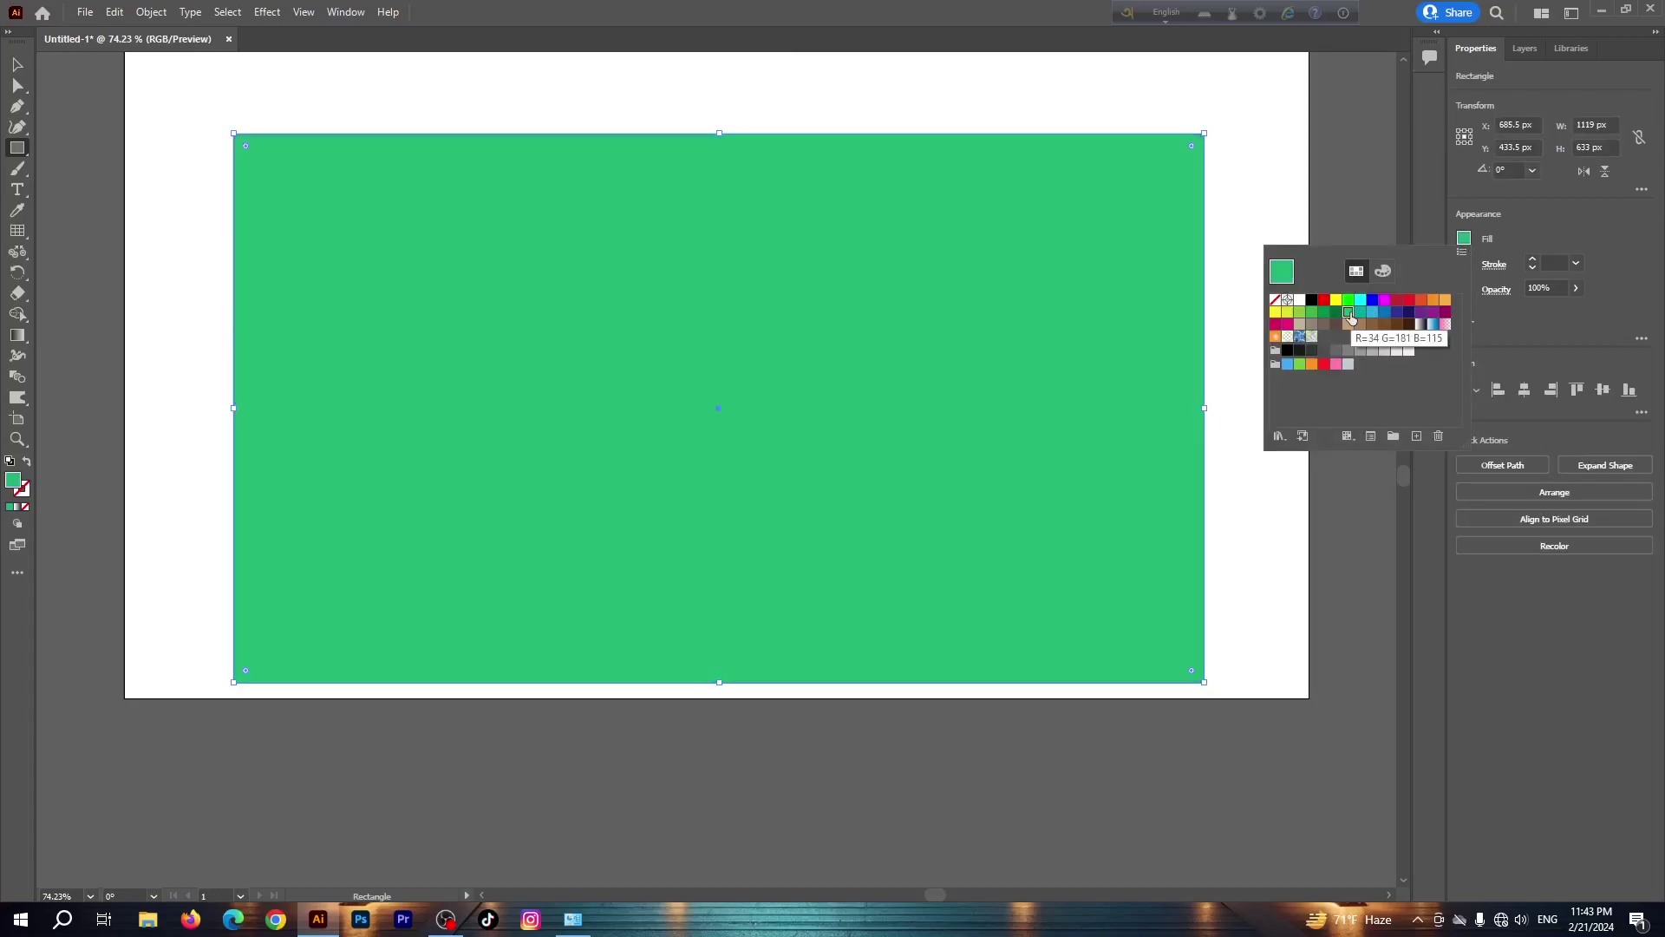
key("Escape")
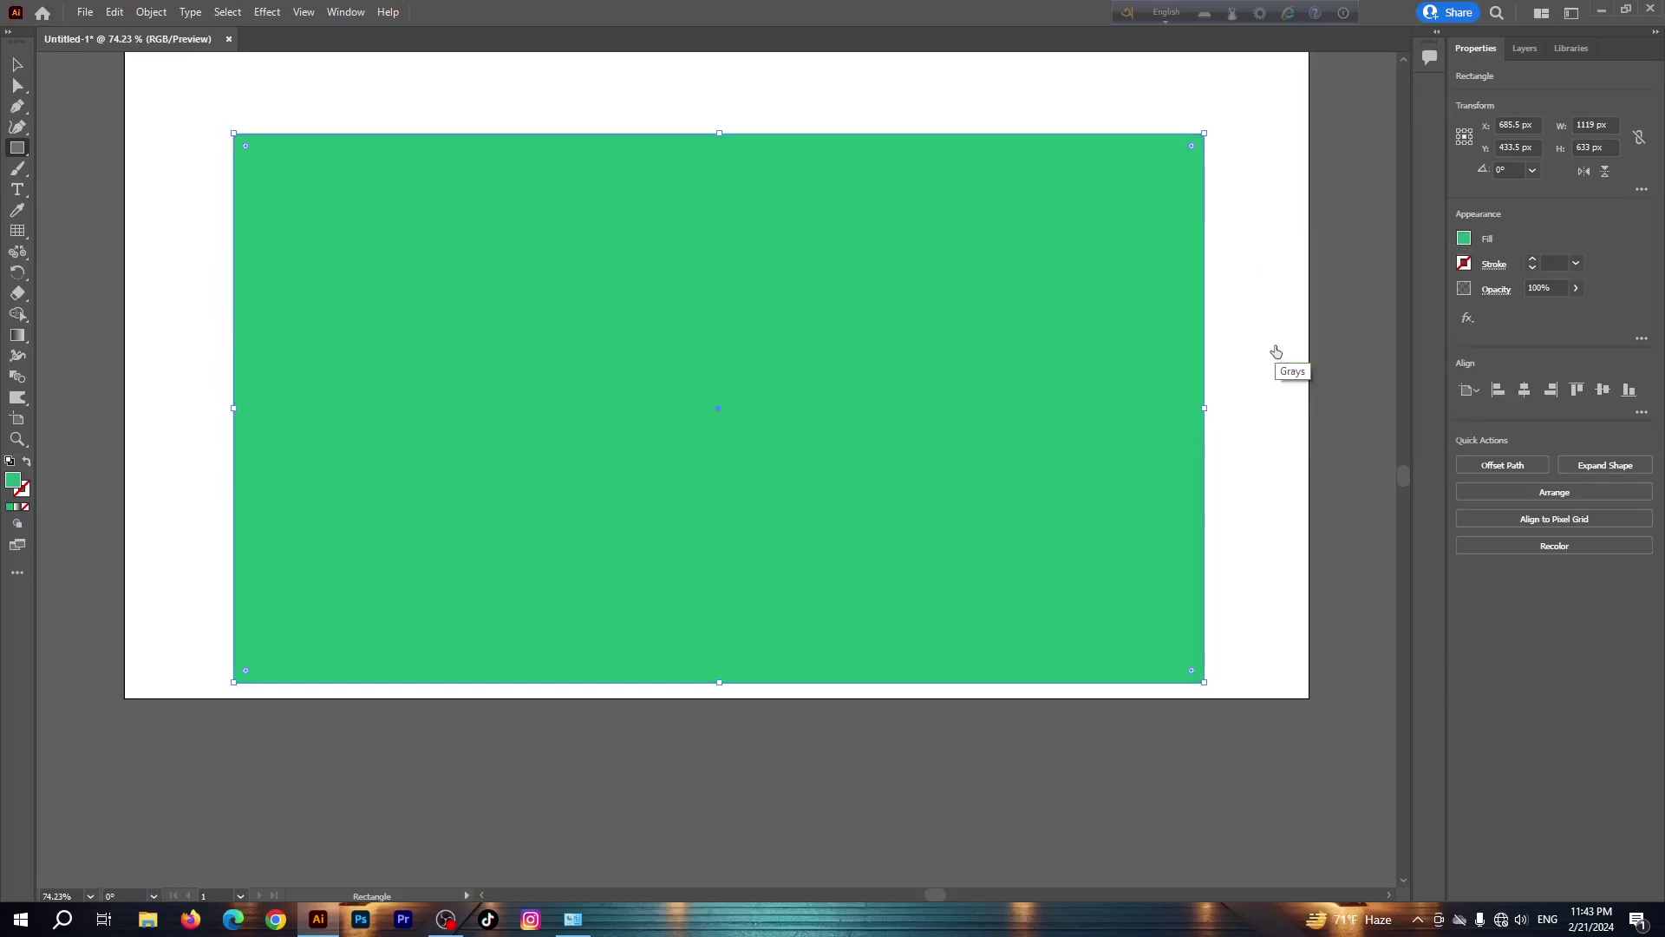